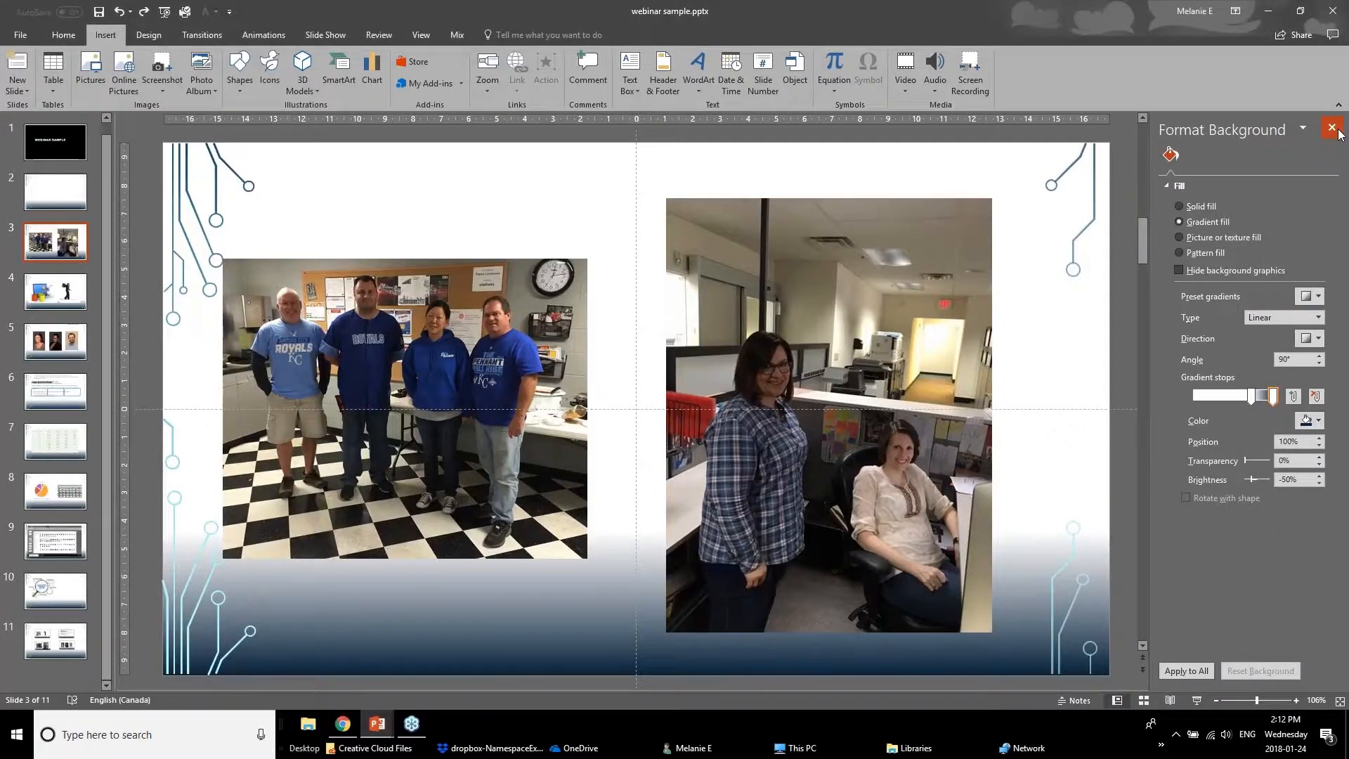
Close the Format Background pane and correct the group photo with the Brightness +40%, Contrast 0% (Normal) preset.
{"action": "left_click", "coordinate": [1332, 128]}
{"action": "left_click", "coordinate": [539, 373]}
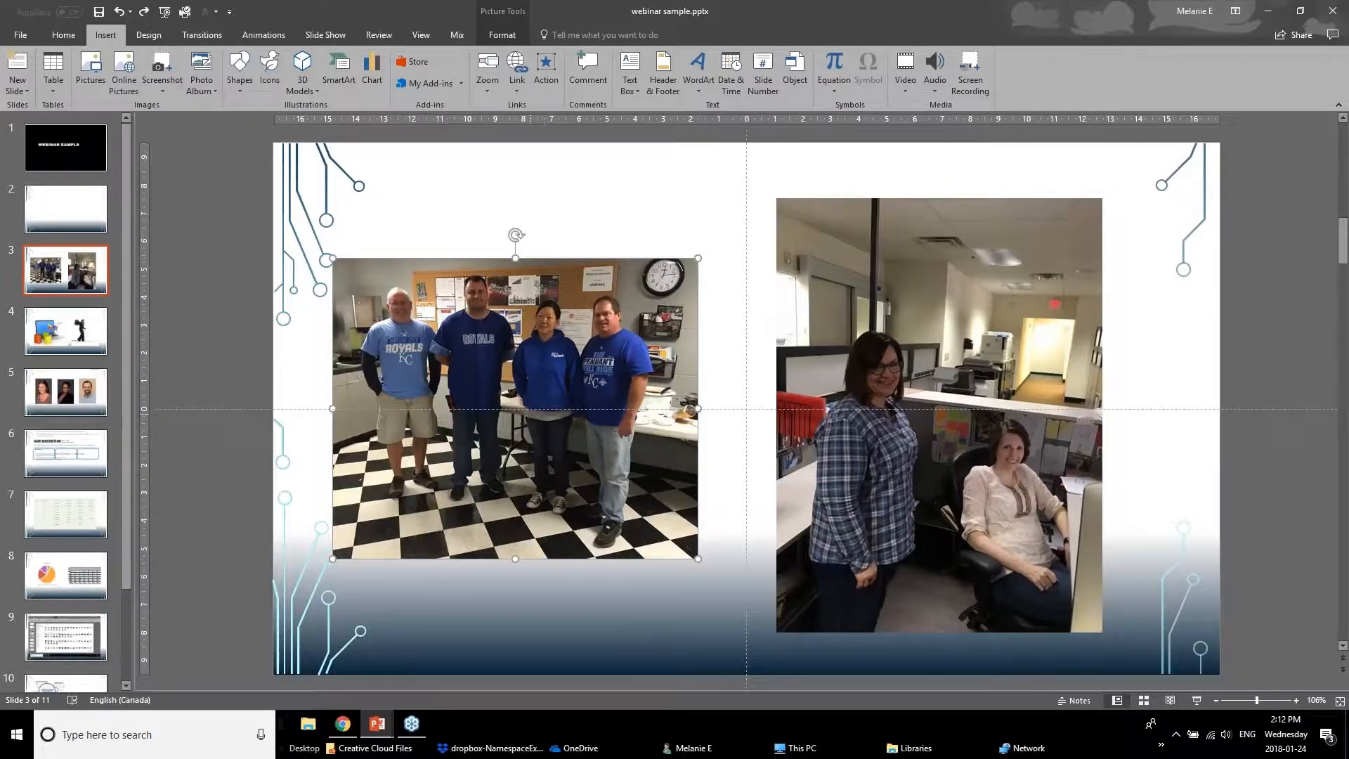
{"action": "left_click", "coordinate": [506, 13]}
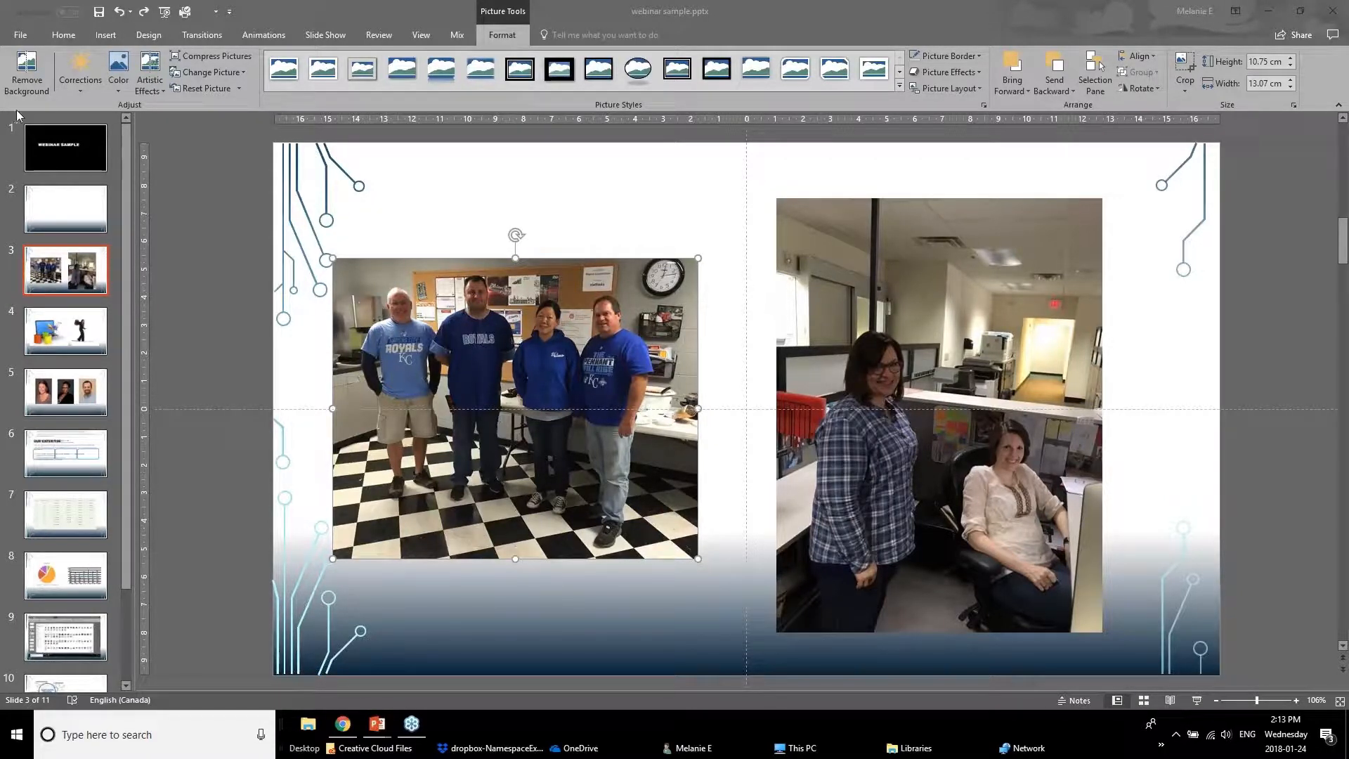
{"action": "left_click", "coordinate": [82, 84]}
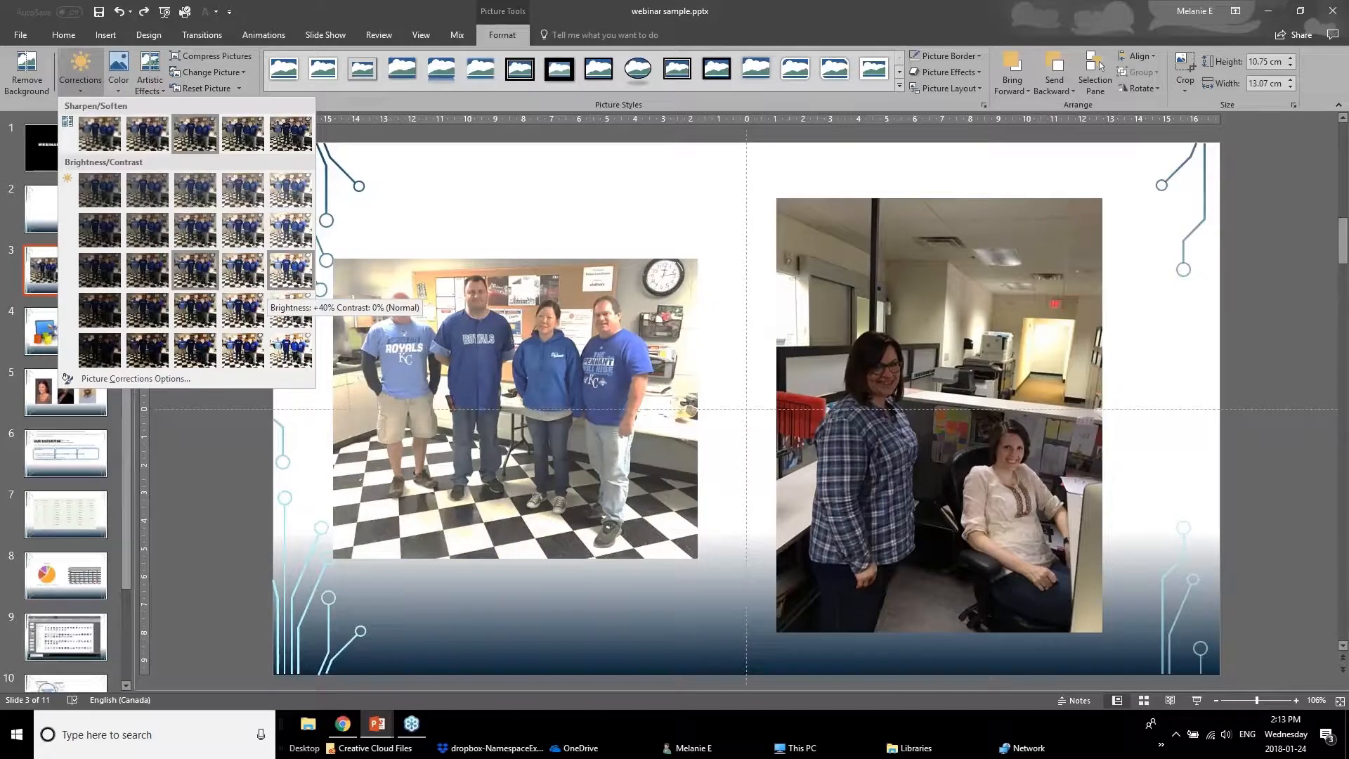
{"action": "left_click", "coordinate": [291, 275]}
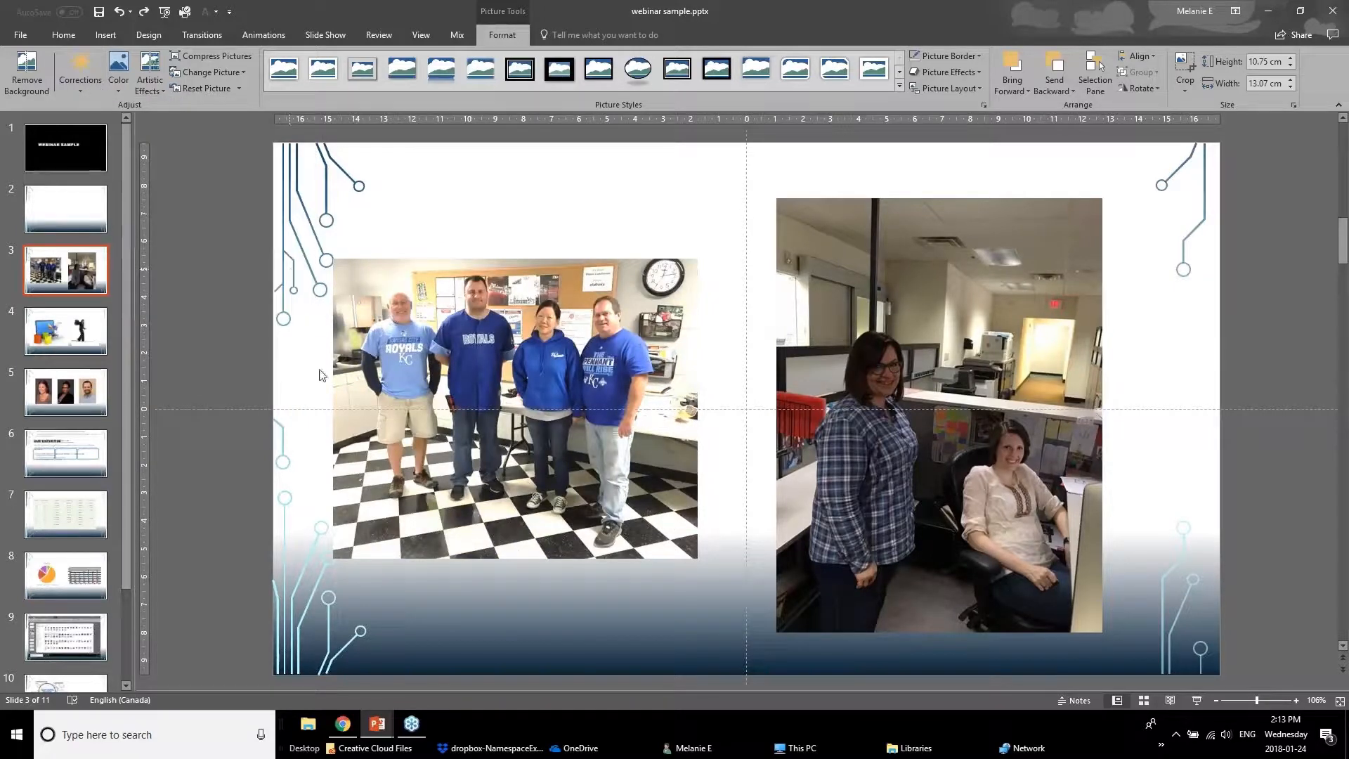
{"action": "left_click", "coordinate": [255, 467]}
Mute the group photo's colours by applying the second-lowest Color Saturation preset.
{"action": "left_click", "coordinate": [521, 427]}
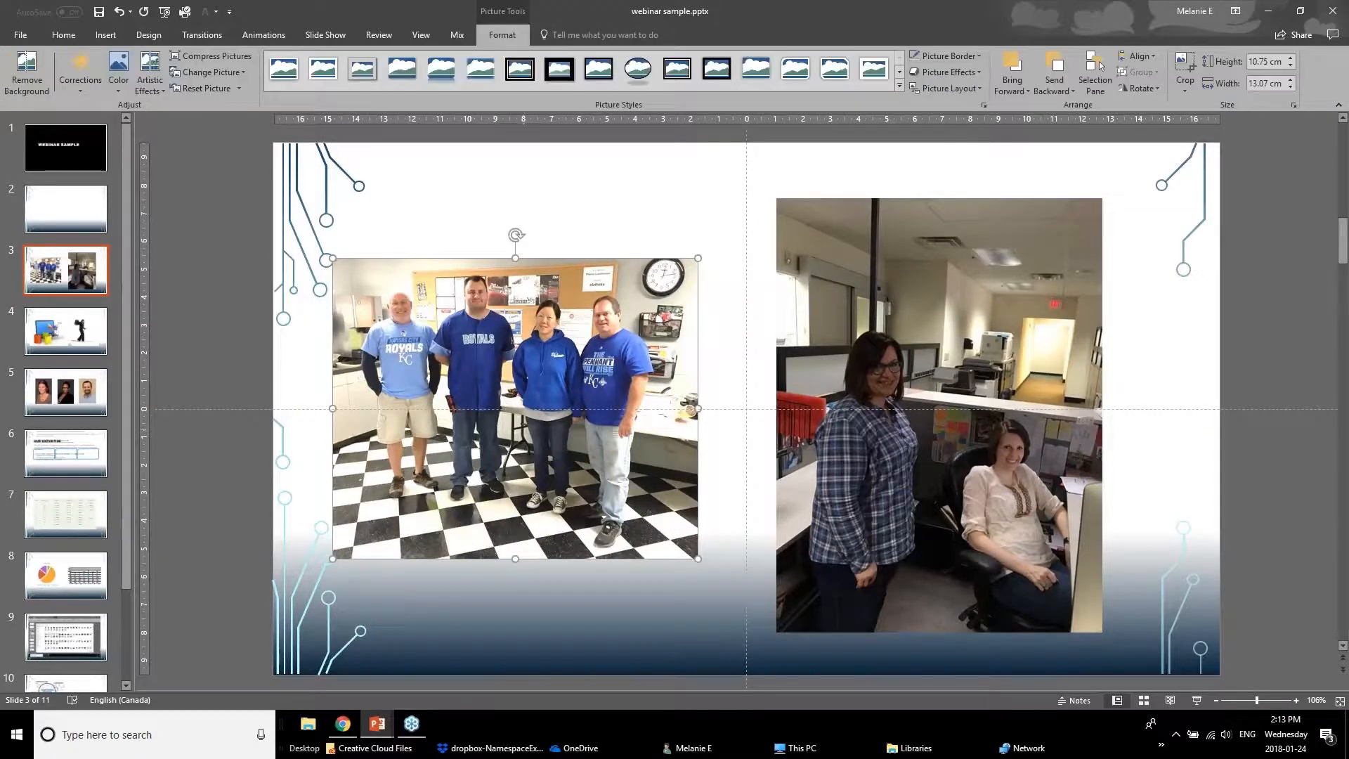
{"action": "left_click", "coordinate": [118, 76]}
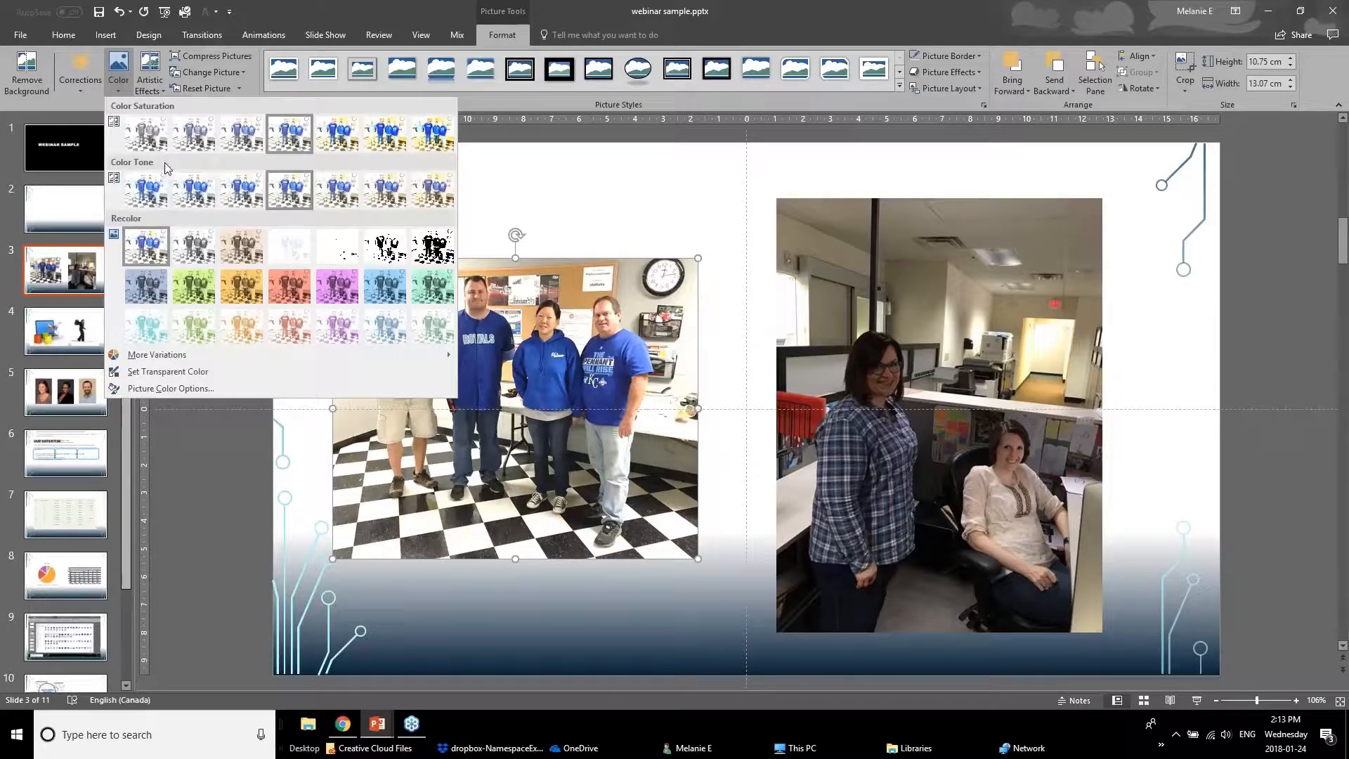
{"action": "left_click", "coordinate": [190, 137]}
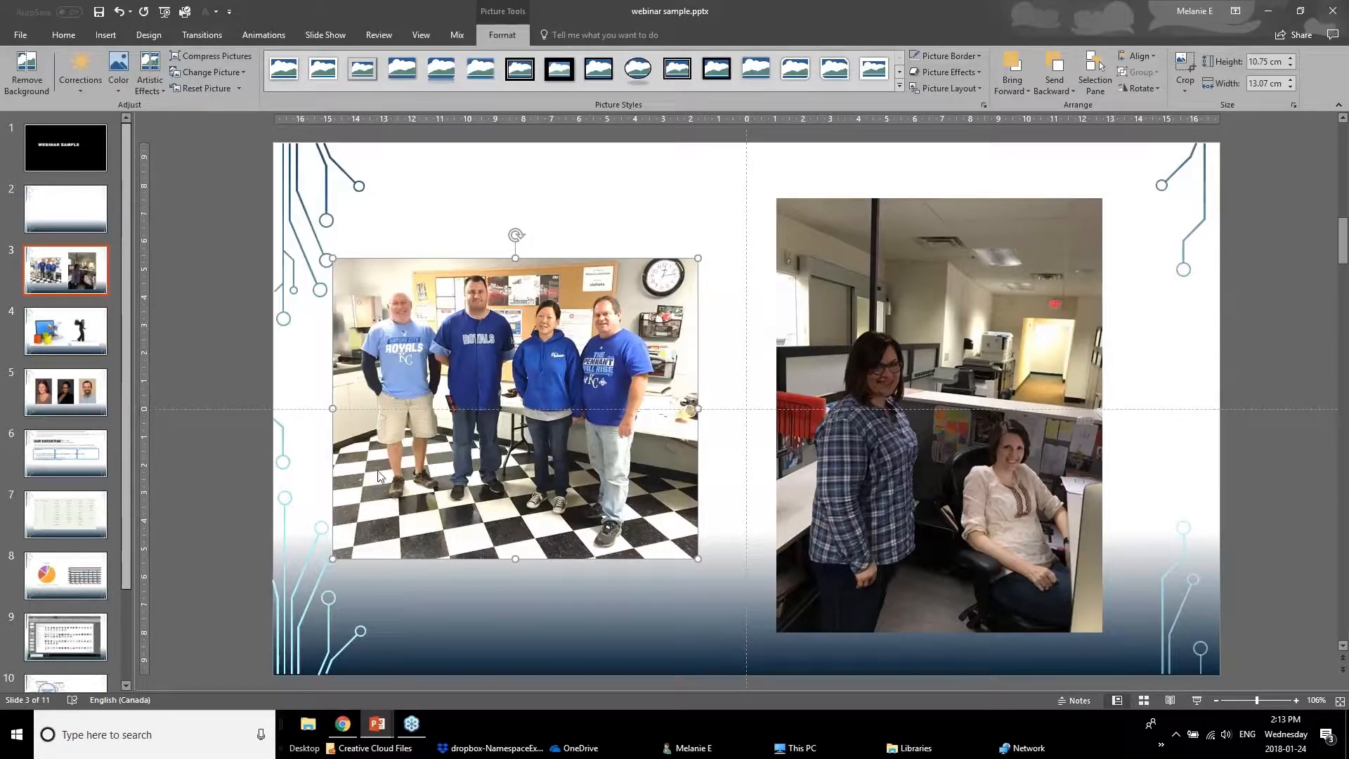
{"action": "left_click", "coordinate": [227, 498]}
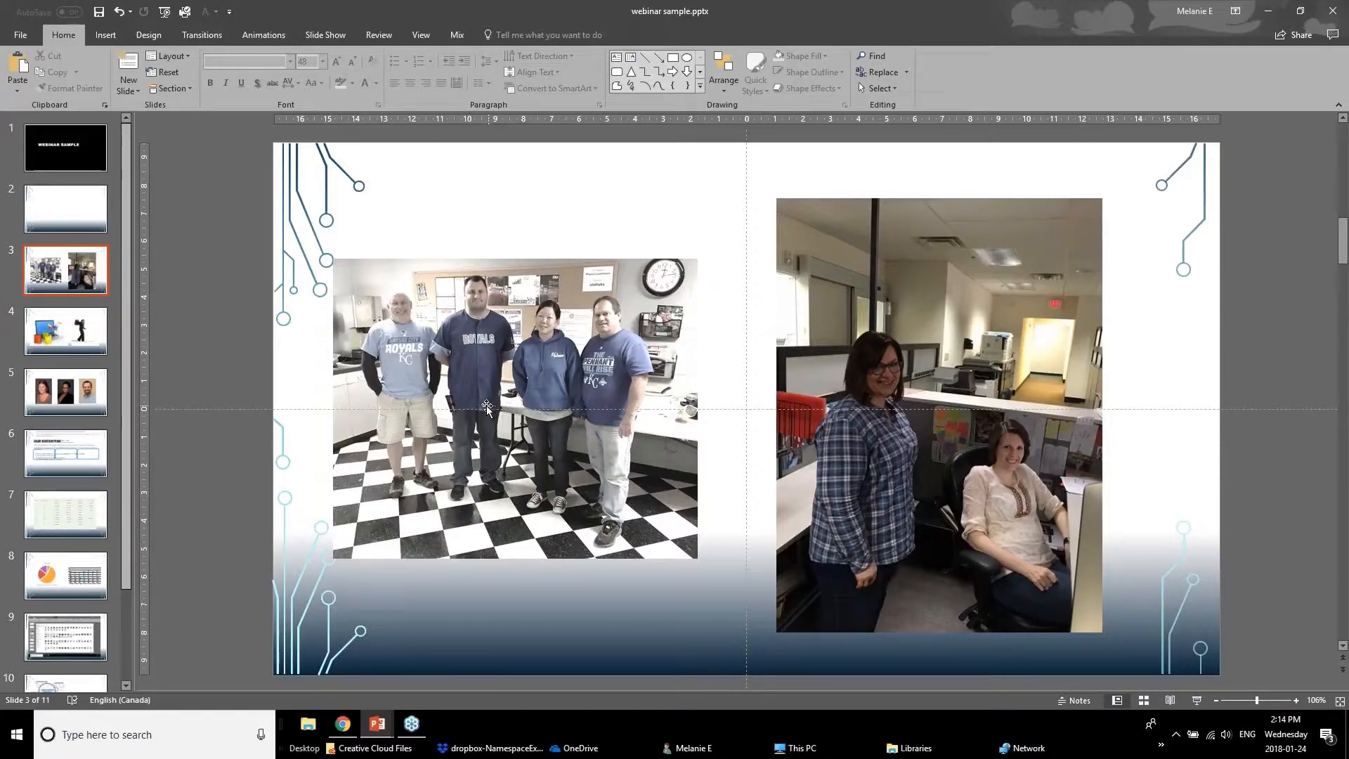
Brighten the photo of the two women in the office with a Brightness/Contrast correction preset.
{"action": "left_click", "coordinate": [1086, 416]}
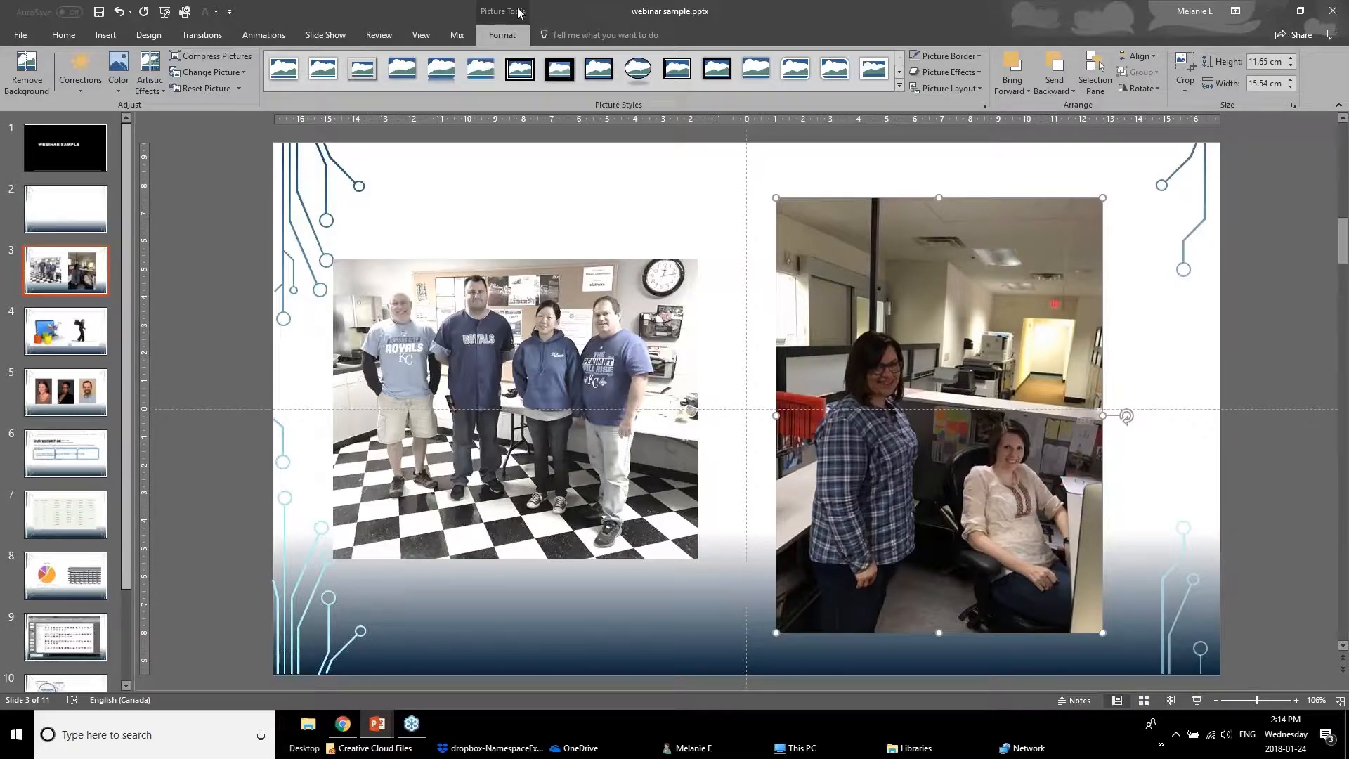
{"action": "left_click", "coordinate": [79, 81]}
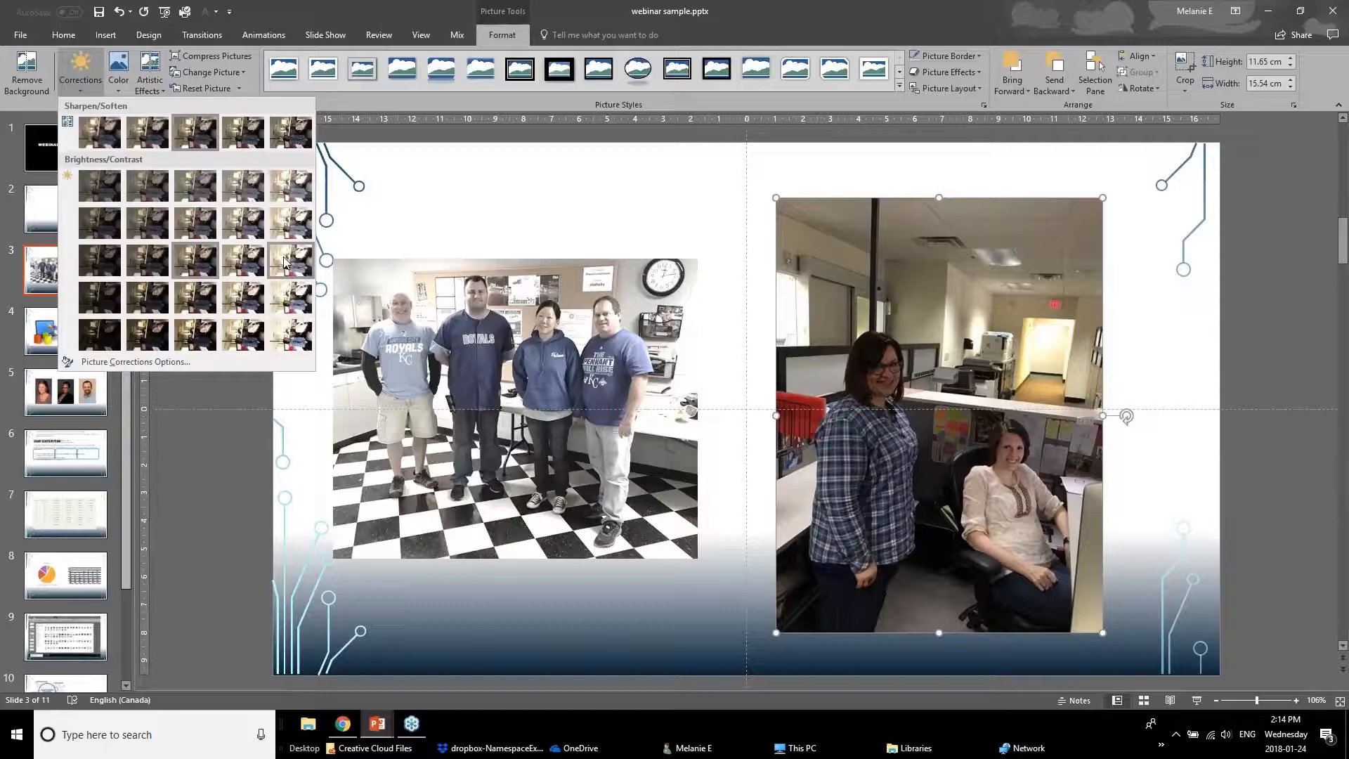
{"action": "left_click", "coordinate": [238, 261]}
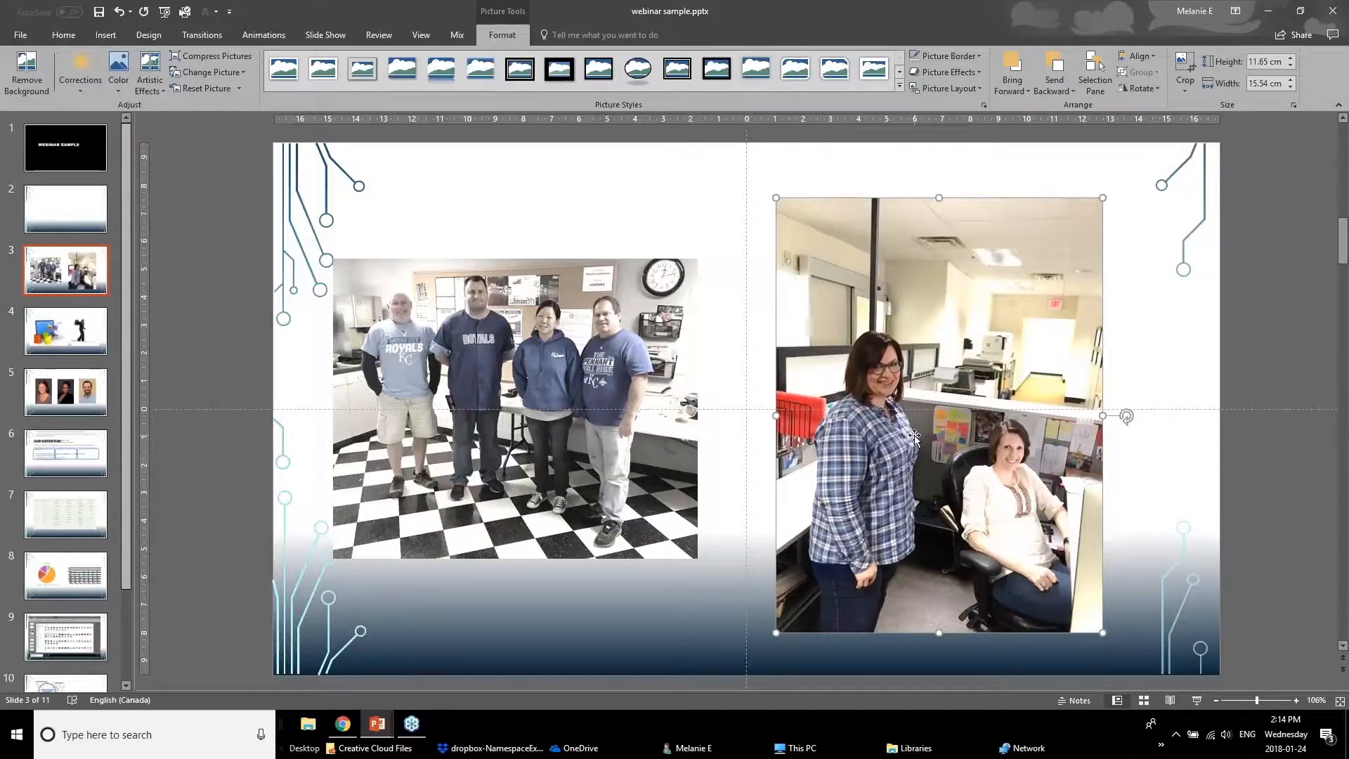
Crop the top, bottom and left side of the two women's photo to about 9.95 by 7.9 cm around them.
{"action": "left_click", "coordinate": [1186, 69]}
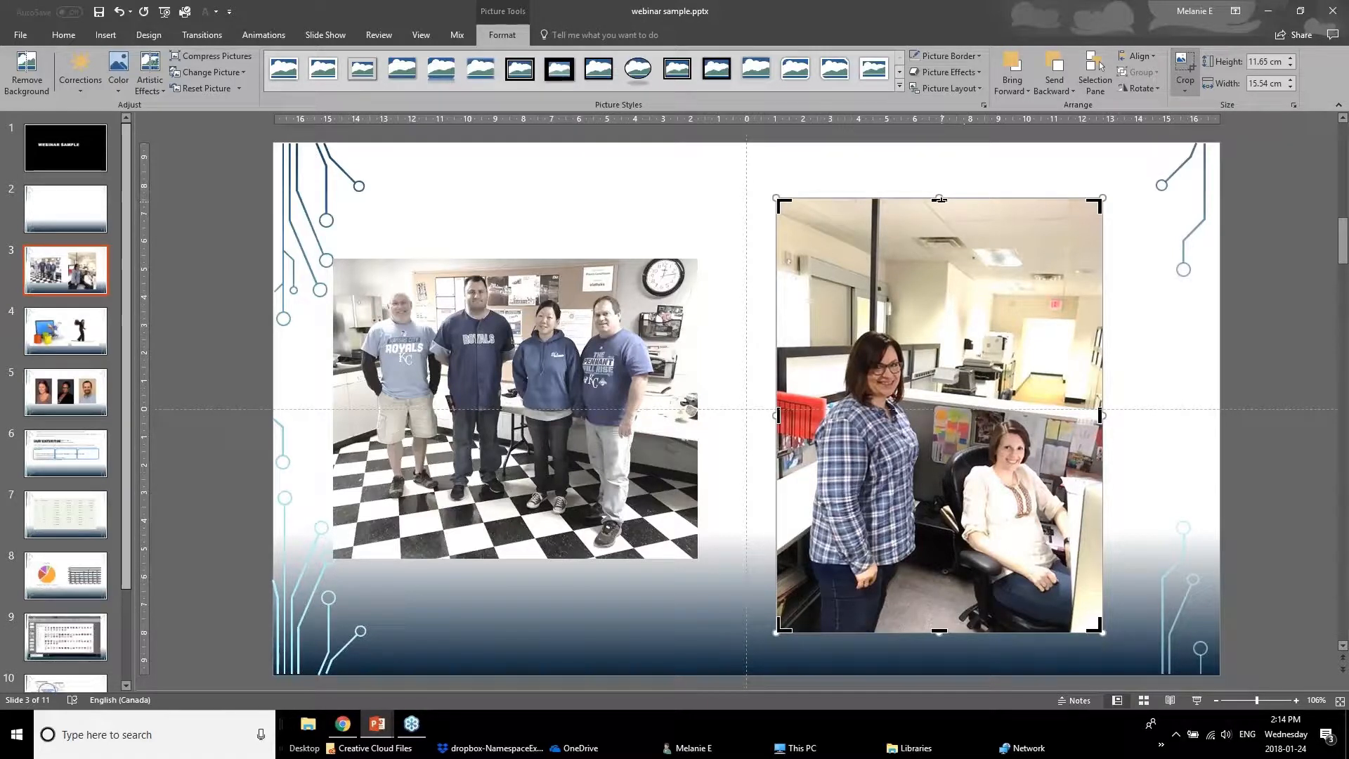
{"action": "left_click_drag", "start_coordinate": [940, 198], "coordinate": [951, 325]}
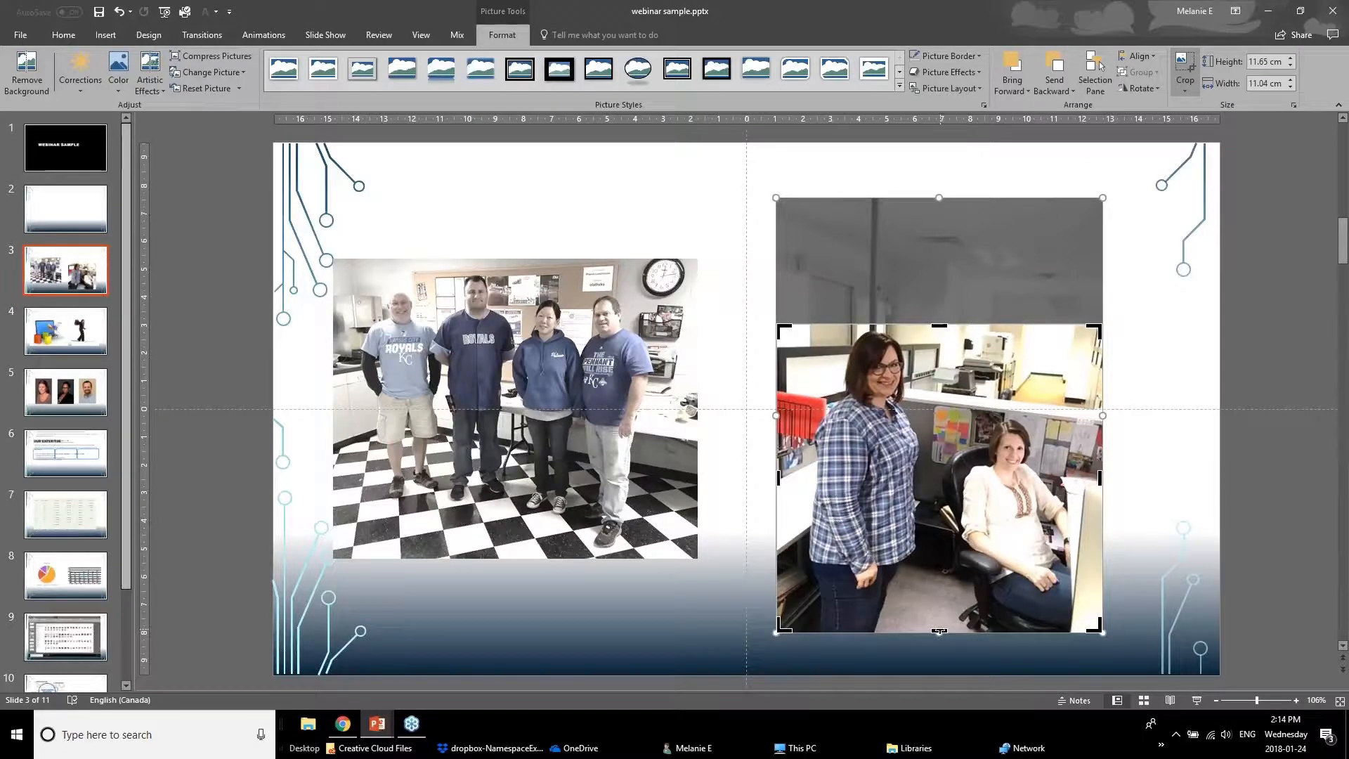
{"action": "left_click_drag", "start_coordinate": [939, 633], "coordinate": [965, 545]}
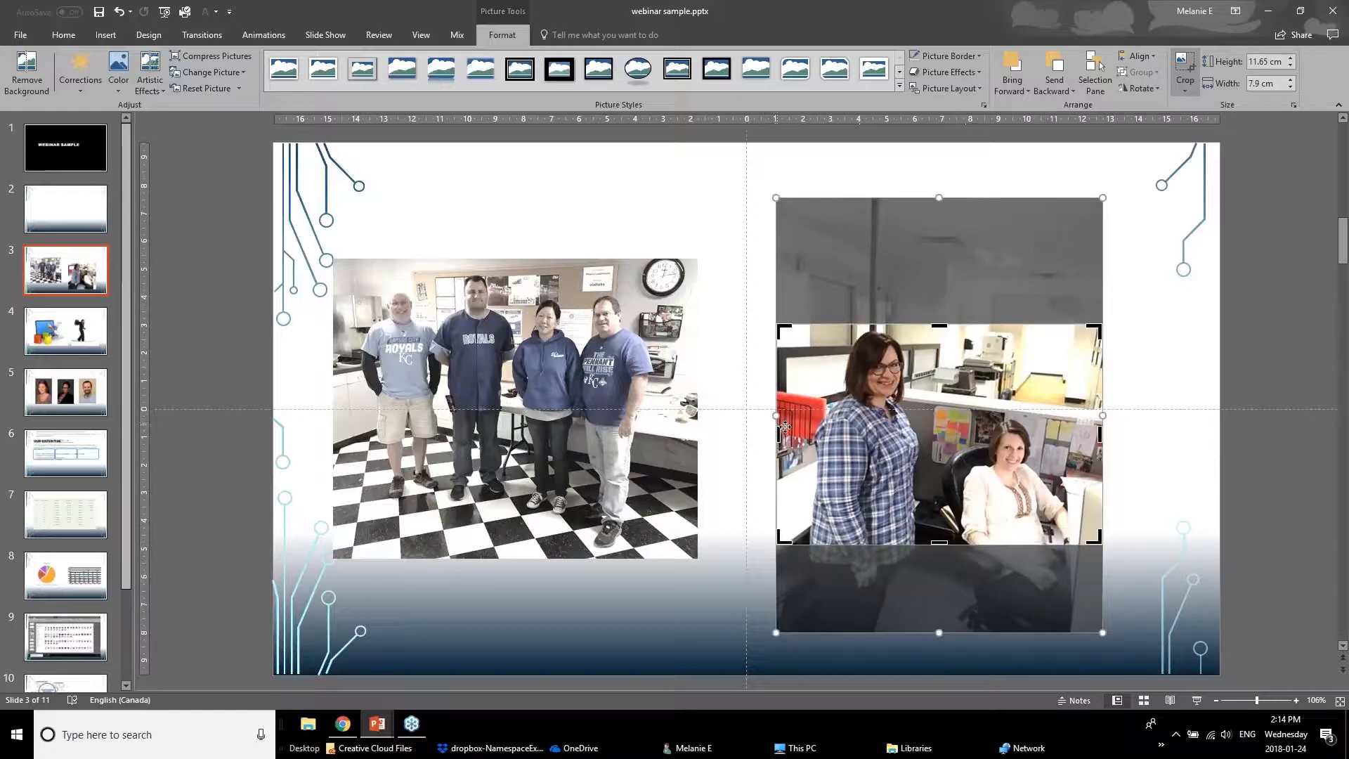
{"action": "left_click_drag", "start_coordinate": [777, 421], "coordinate": [826, 425]}
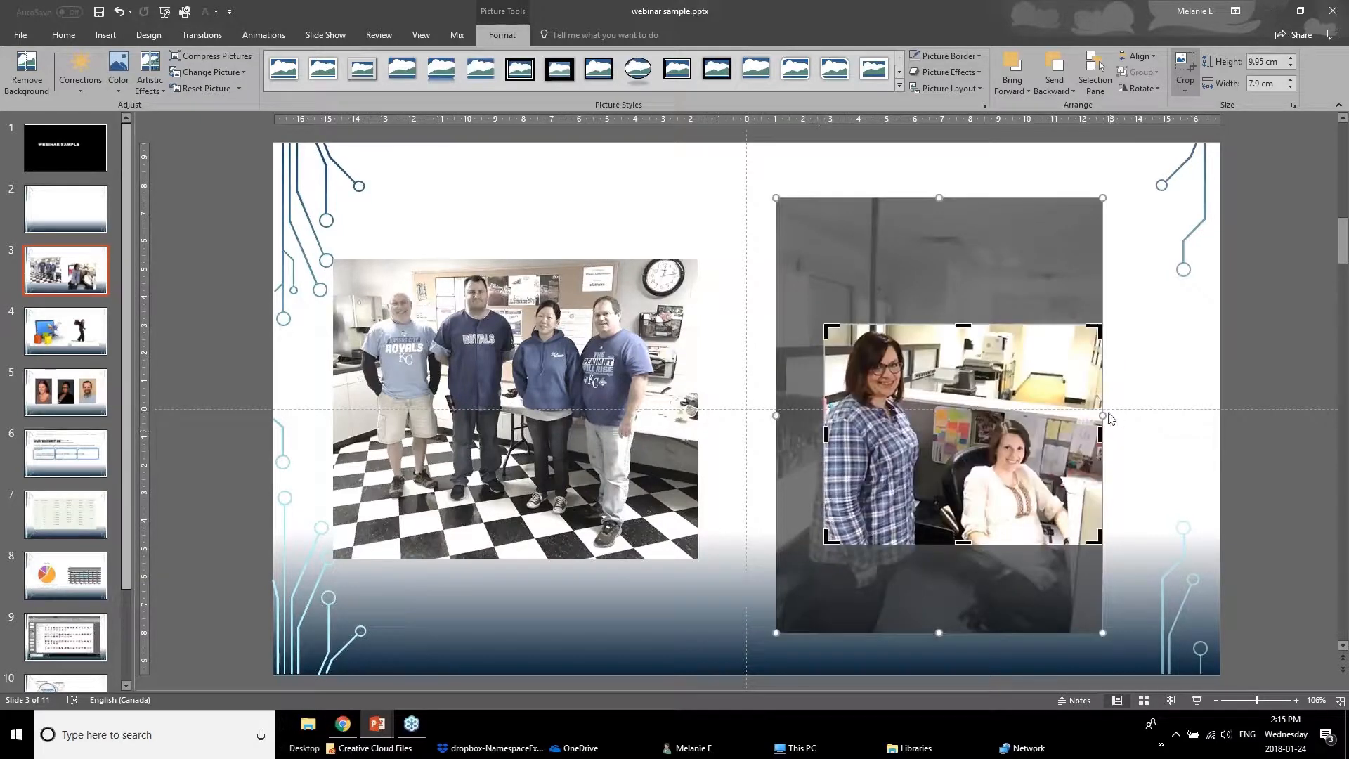
{"action": "mouse_move", "coordinate": [1102, 415]}
{"action": "left_mouse_down"}
{"action": "mouse_move", "coordinate": [1086, 427]}
{"action": "mouse_move", "coordinate": [1114, 429]}
{"action": "left_mouse_up"}
{"action": "left_click", "coordinate": [1247, 479]}
Enlarge the cropped photo of the two women to about 11.37 by 9.03 cm and centre it within the slide's right half.
{"action": "left_click_drag", "start_coordinate": [1039, 483], "coordinate": [995, 383]}
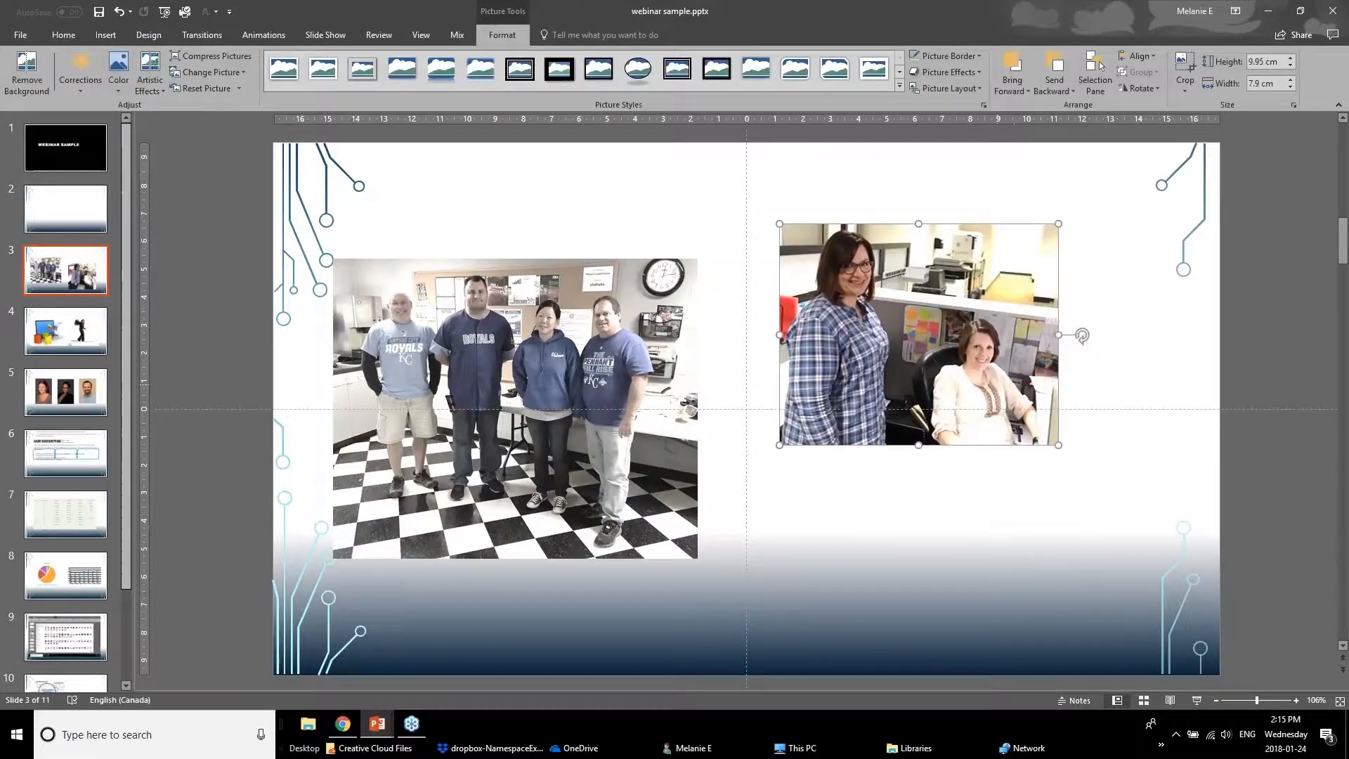
{"action": "left_click_drag", "start_coordinate": [1059, 446], "coordinate": [1099, 476]}
{"action": "left_click_drag", "start_coordinate": [1030, 386], "coordinate": [1054, 437]}
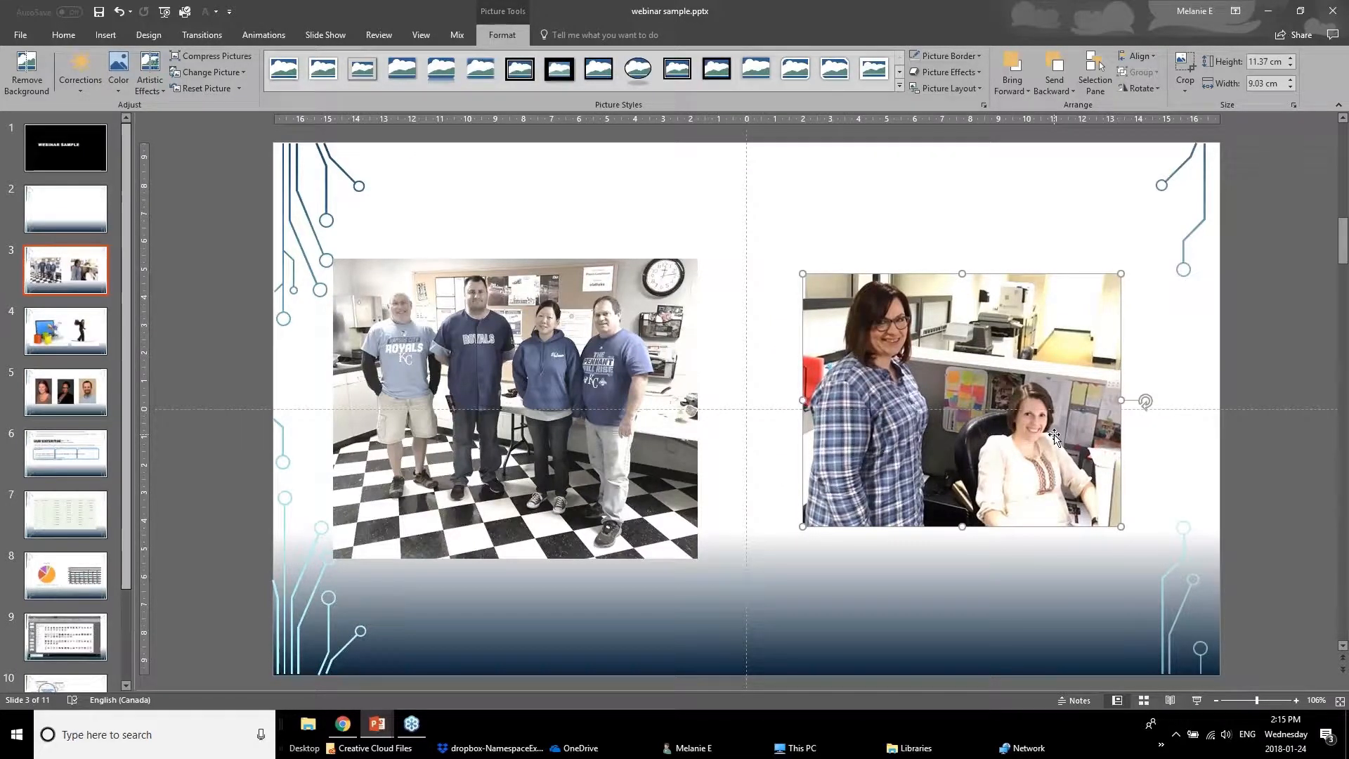
Crop the lower half off the group photo to a height of about 5.38 cm and move it slightly down.
{"action": "left_click", "coordinate": [514, 348]}
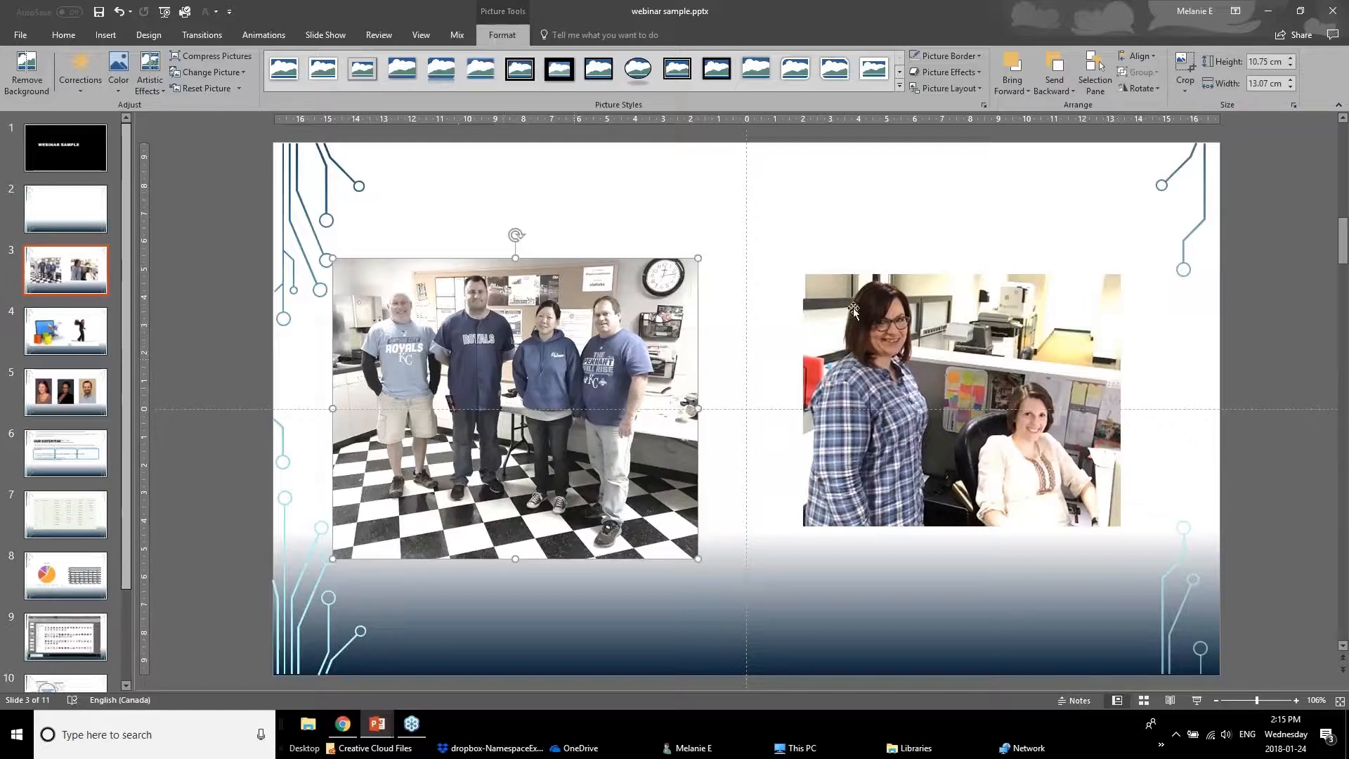
{"action": "left_click", "coordinate": [1189, 69]}
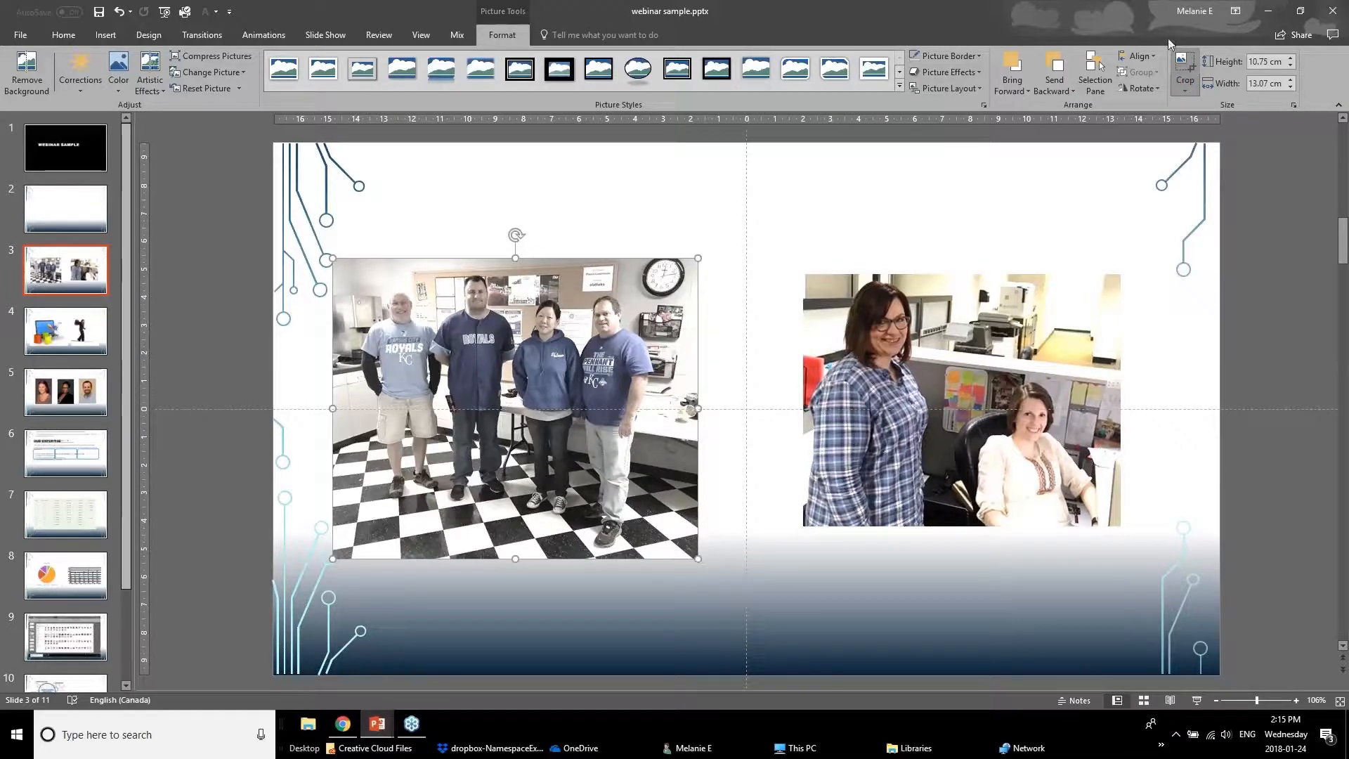
{"action": "left_click", "coordinate": [497, 573]}
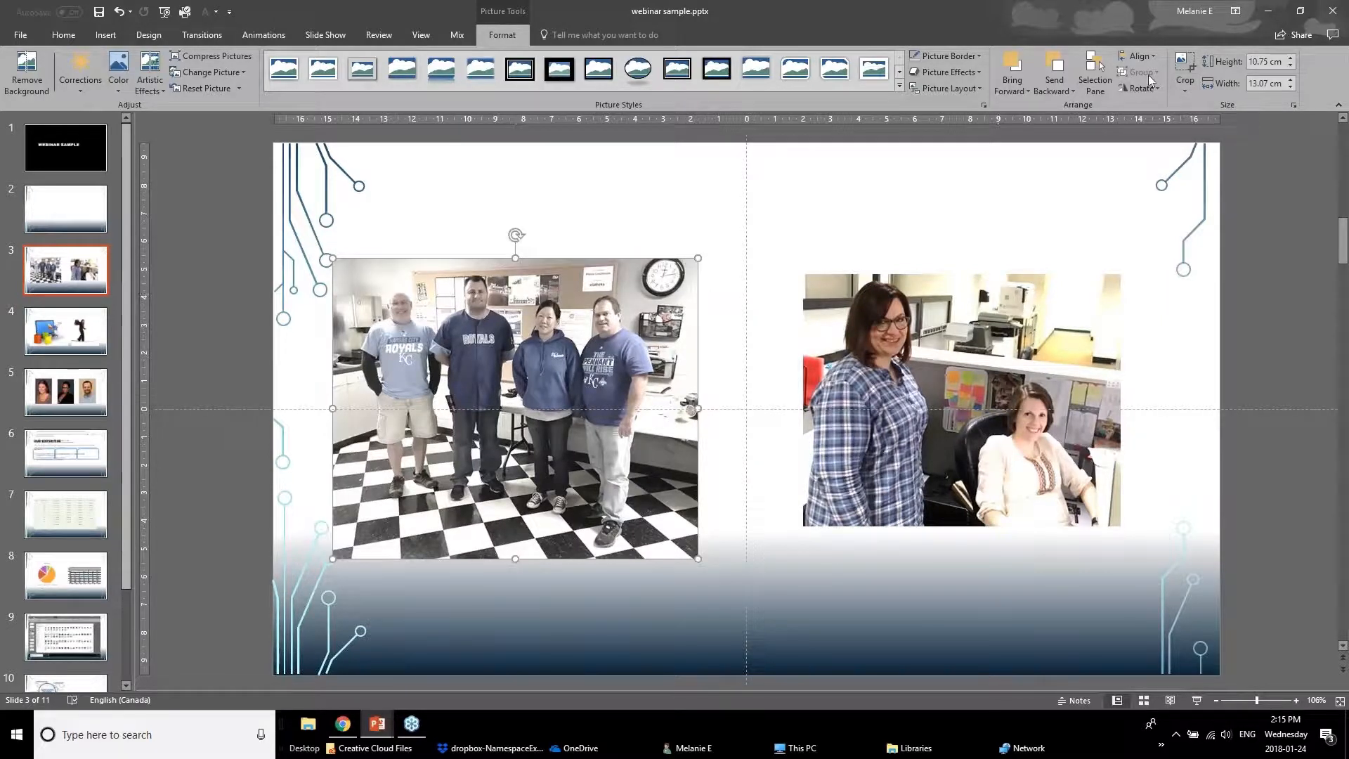
{"action": "left_click", "coordinate": [1189, 67]}
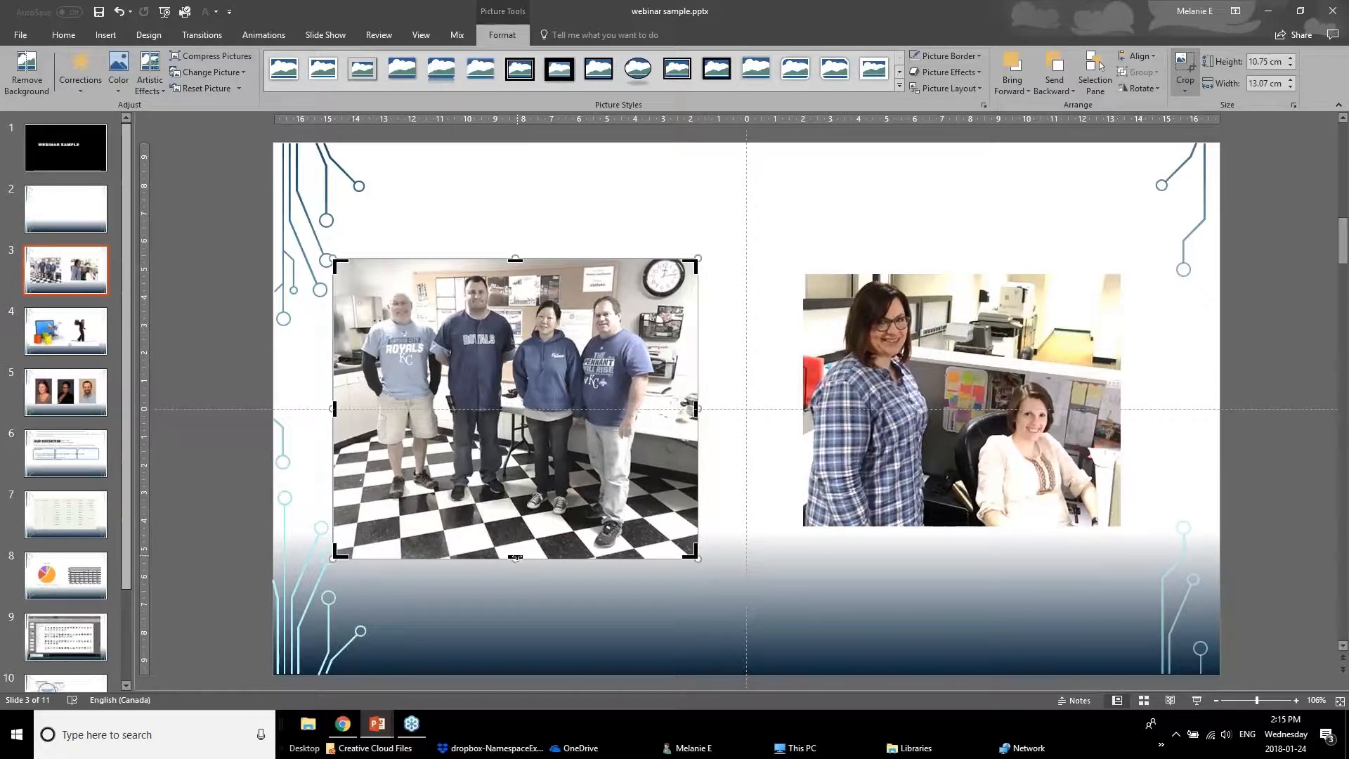
{"action": "left_click_drag", "start_coordinate": [515, 557], "coordinate": [520, 408]}
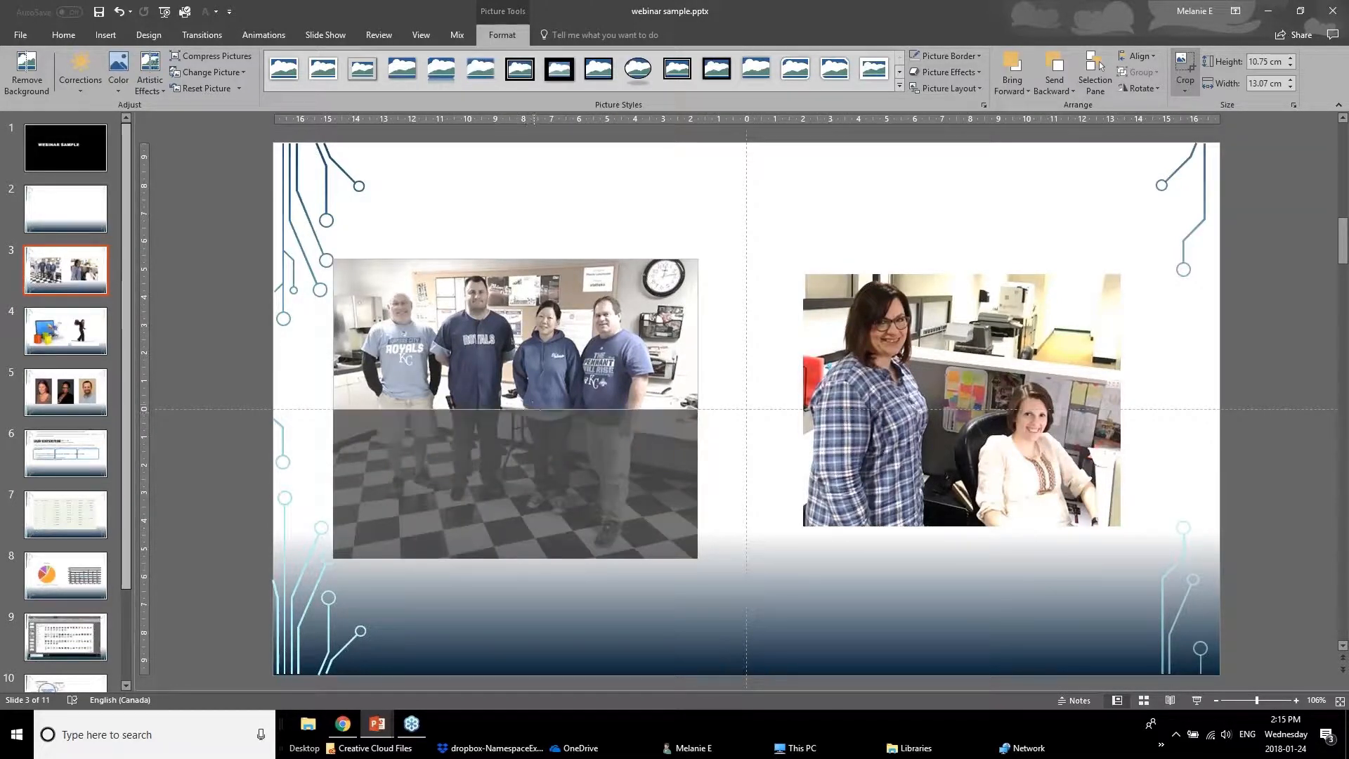
{"action": "left_click", "coordinate": [205, 531]}
{"action": "left_click_drag", "start_coordinate": [503, 333], "coordinate": [780, 433]}
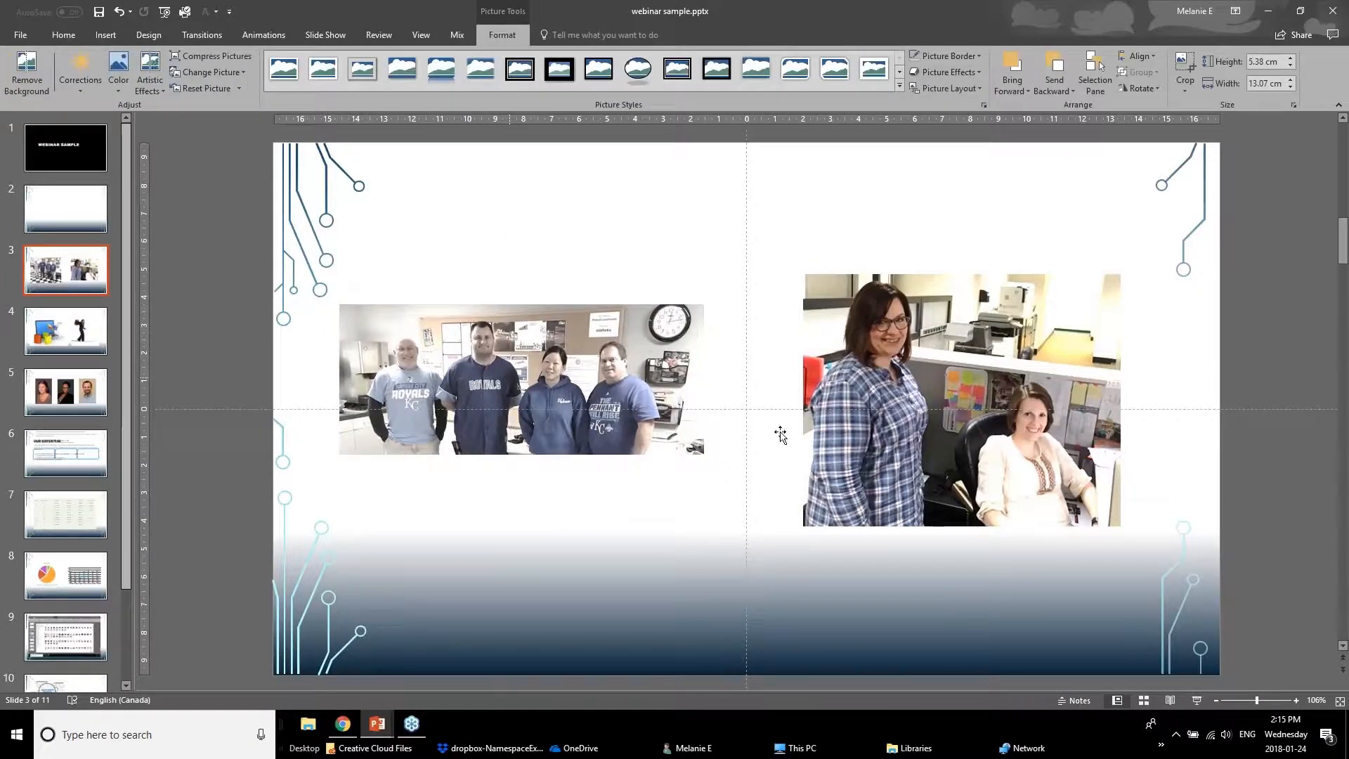
{"action": "left_click", "coordinate": [557, 397]}
Apply the second-lowest Color Saturation preset to the photo of the two women to match the group photo.
{"action": "left_click", "coordinate": [968, 373]}
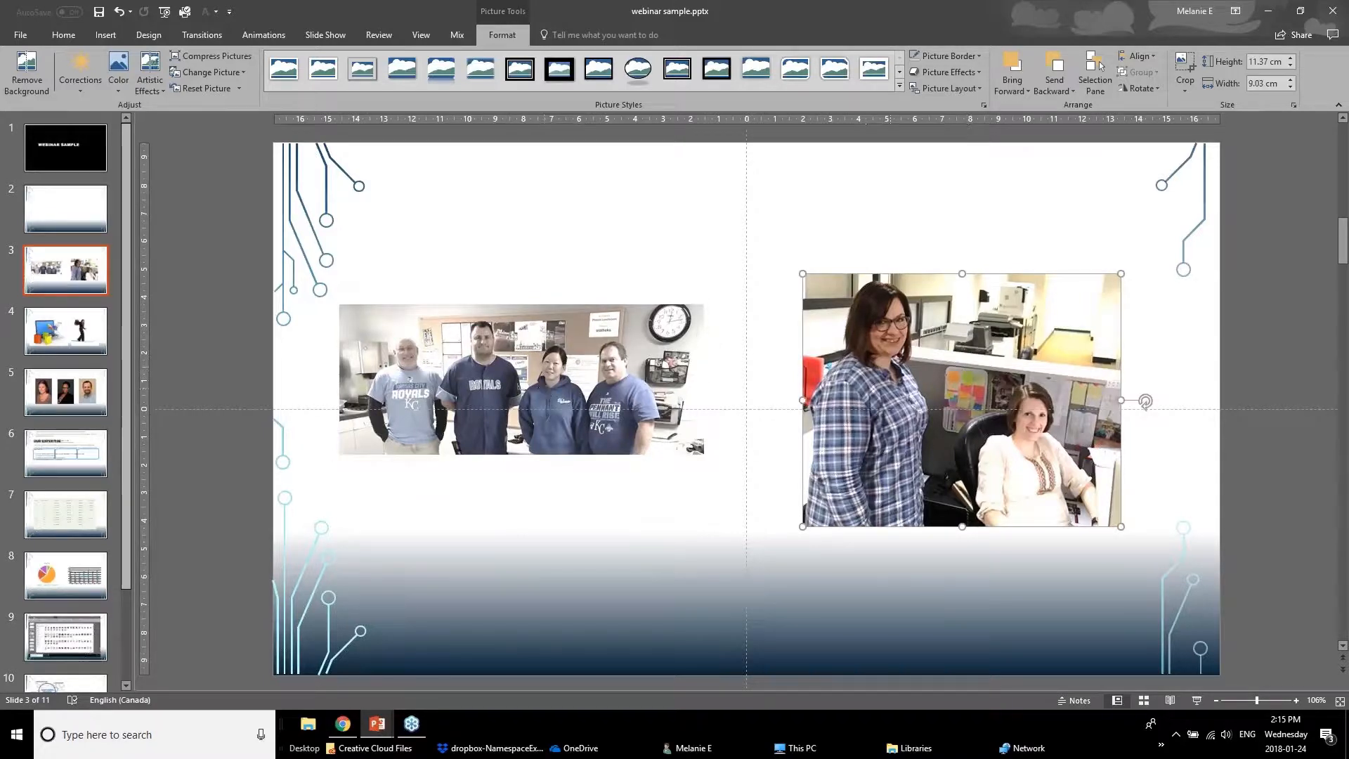
{"action": "left_click", "coordinate": [118, 69]}
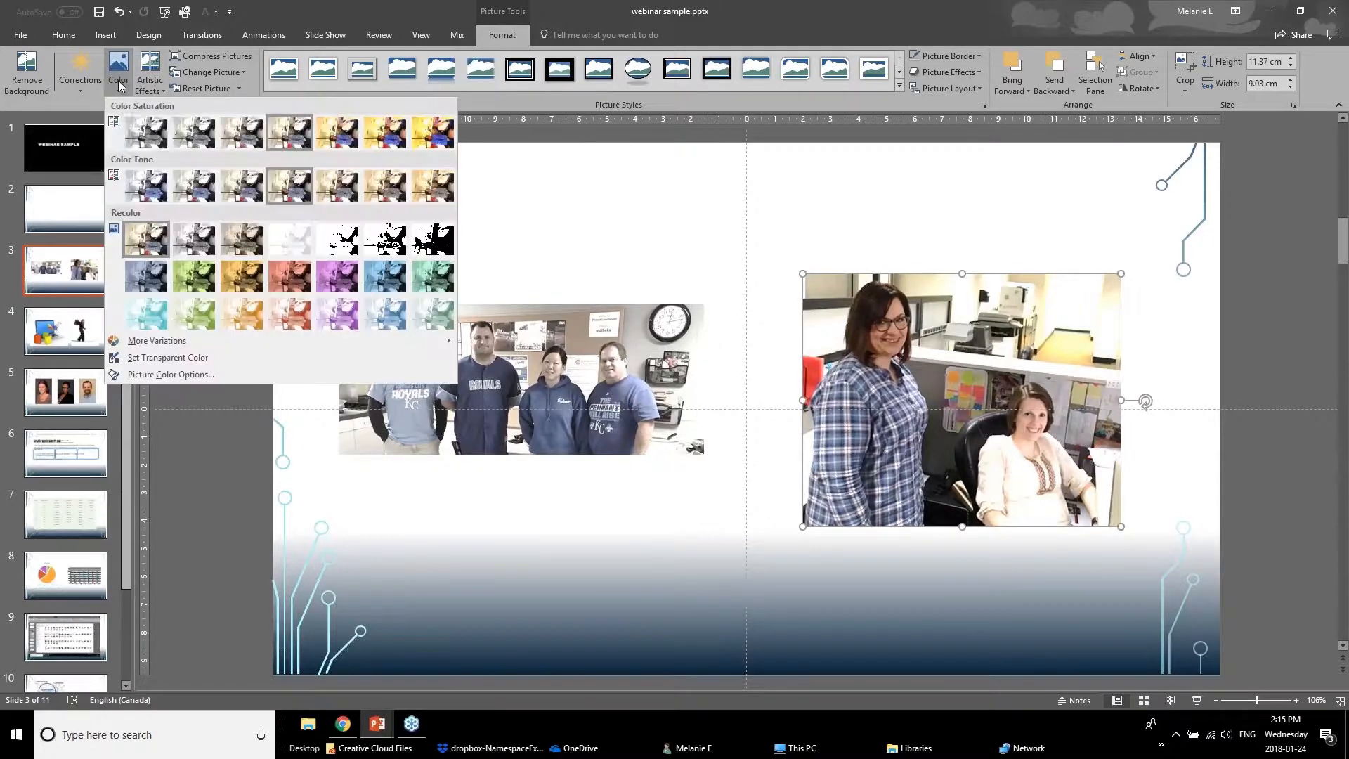
{"action": "left_click", "coordinate": [179, 139]}
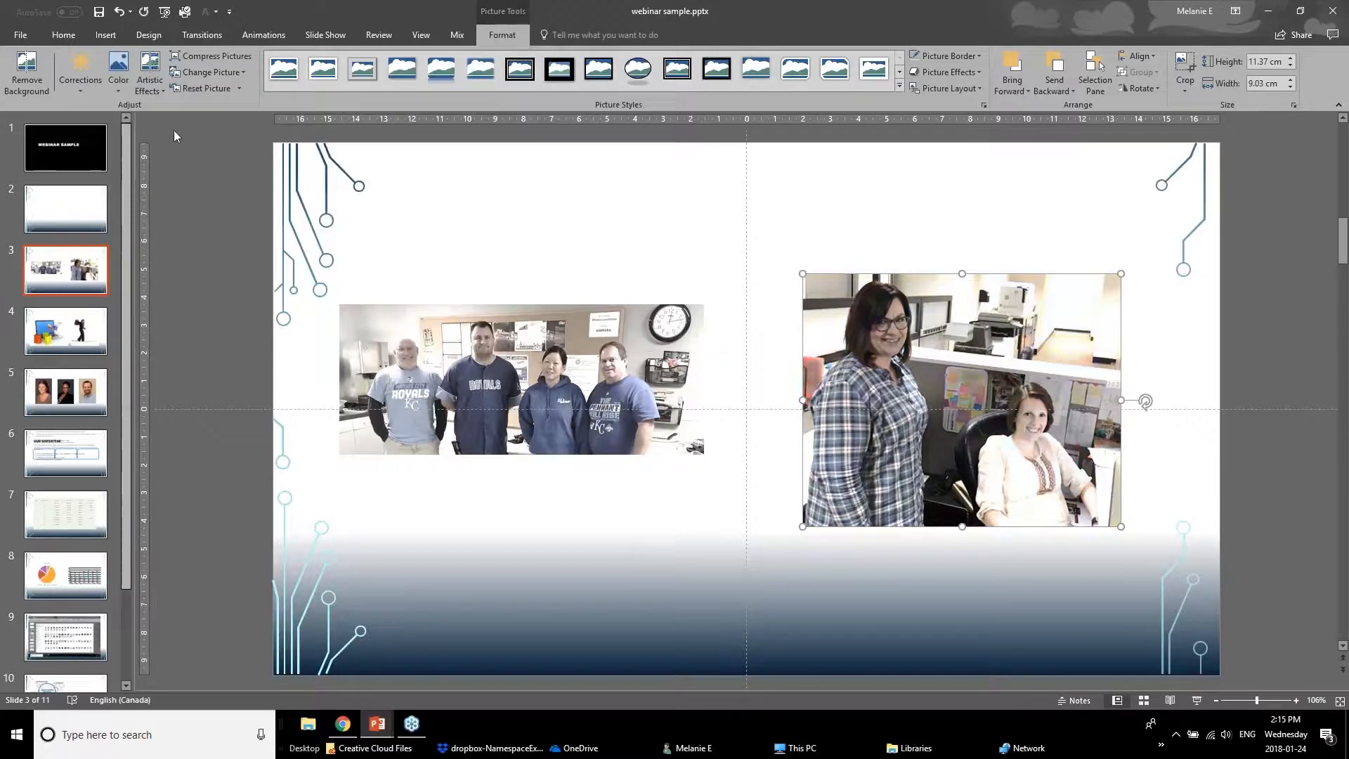
{"action": "left_click", "coordinate": [667, 498]}
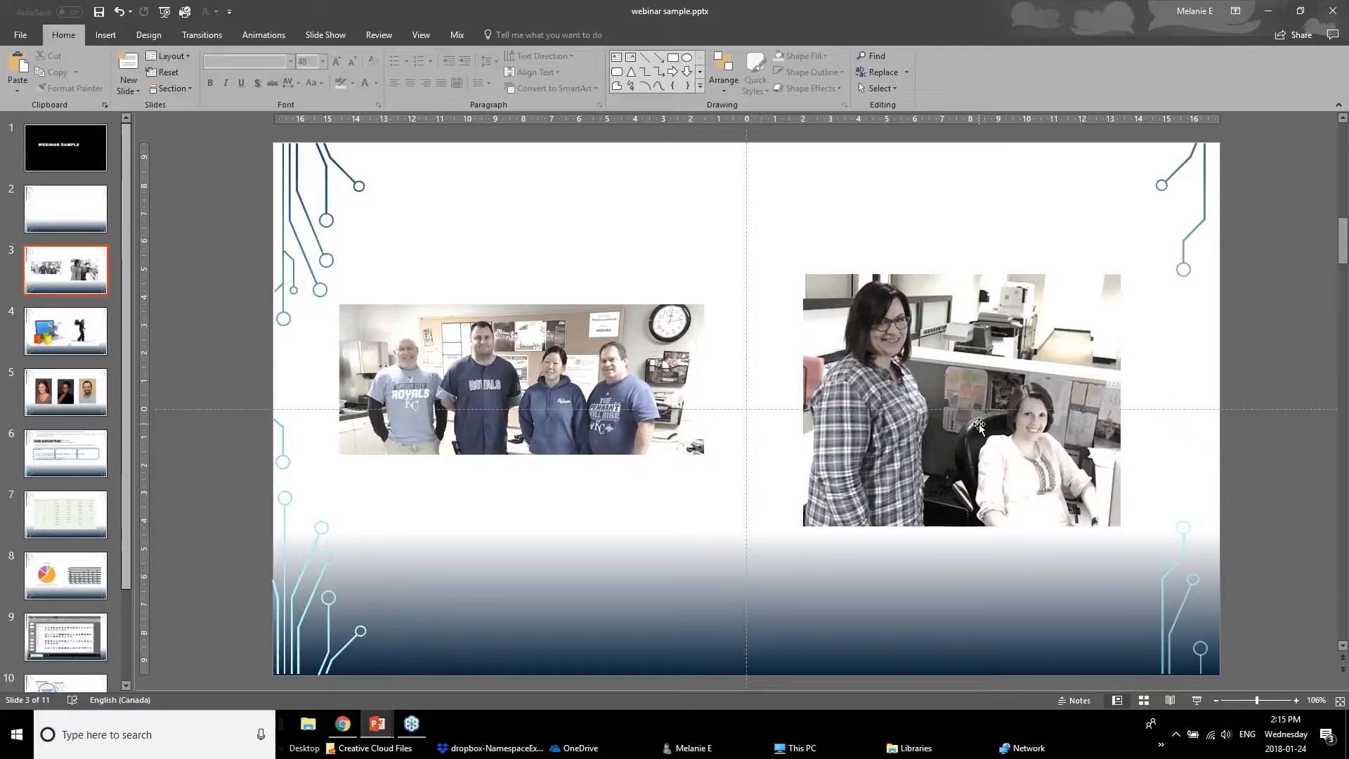
Switch to the Powerpoint Webinar January 2018 v1.pptx presentation and view the Removing Background slide.
{"action": "mouse_move", "coordinate": [377, 724]}
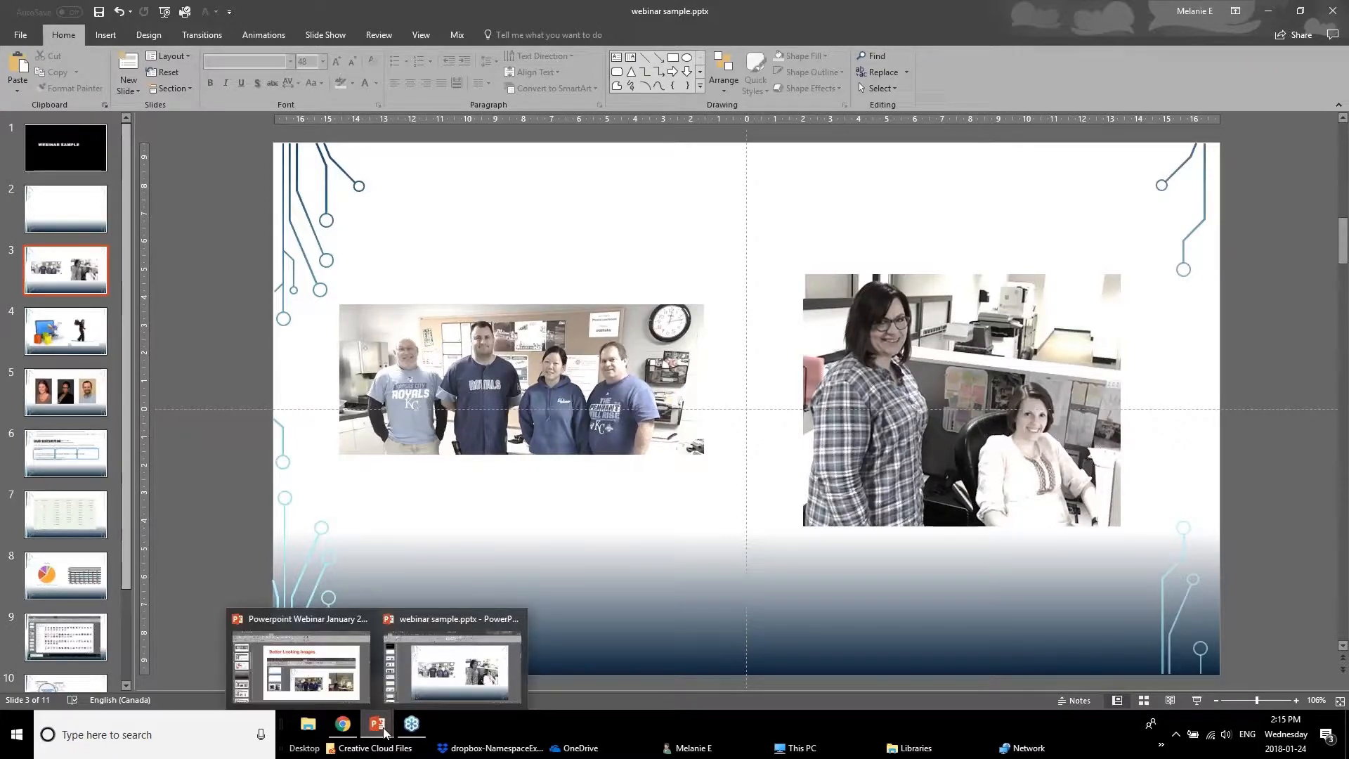
{"action": "left_click", "coordinate": [353, 689]}
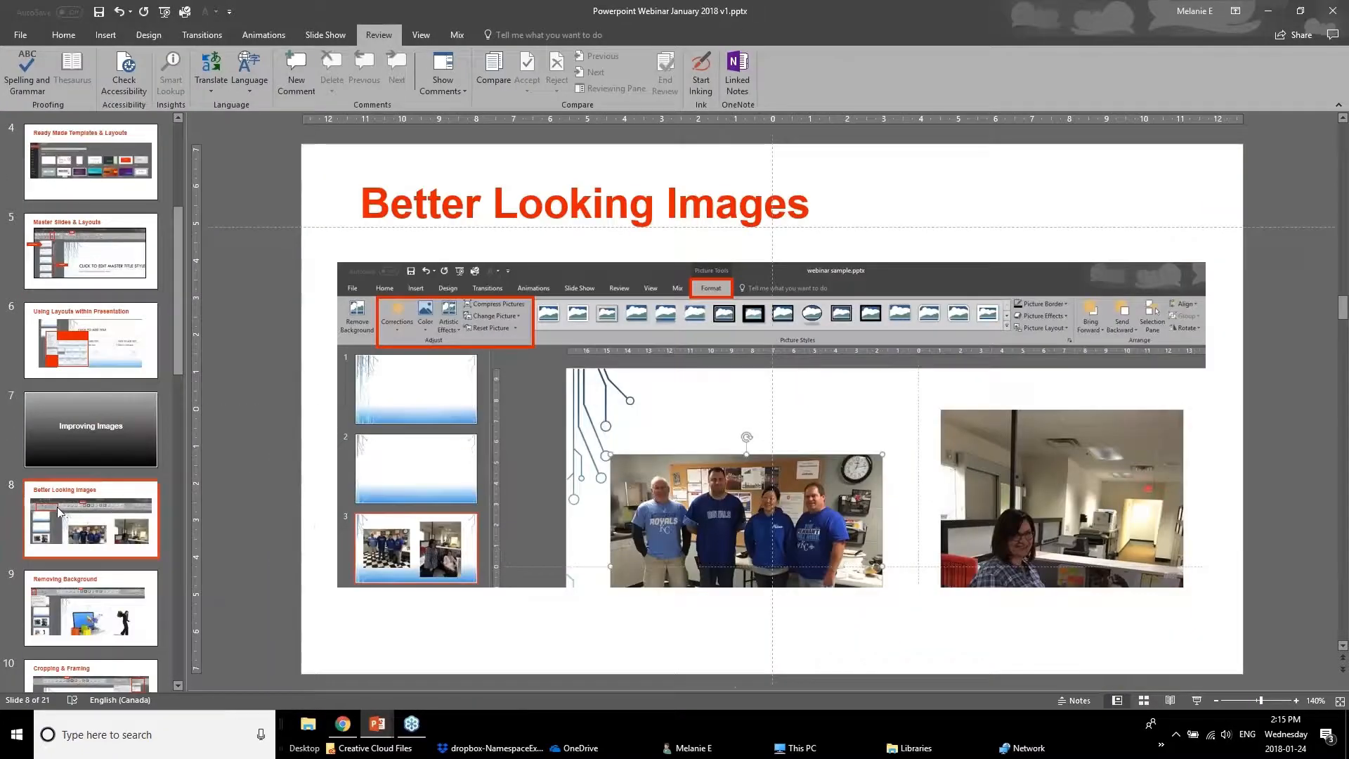
{"action": "left_click", "coordinate": [44, 630]}
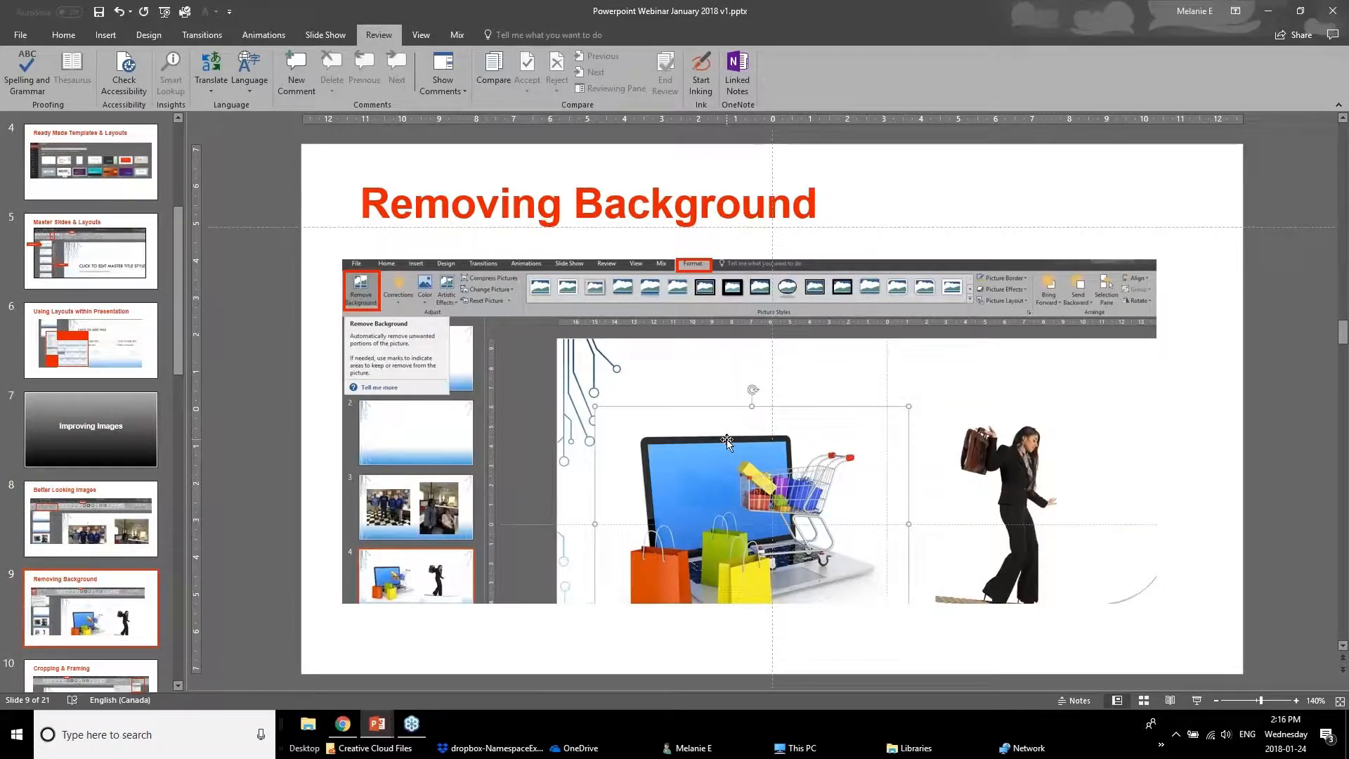
Return to webinar sample.pptx and go to slide 4 with the laptop and businesswoman pictures.
{"action": "left_click", "coordinate": [371, 726]}
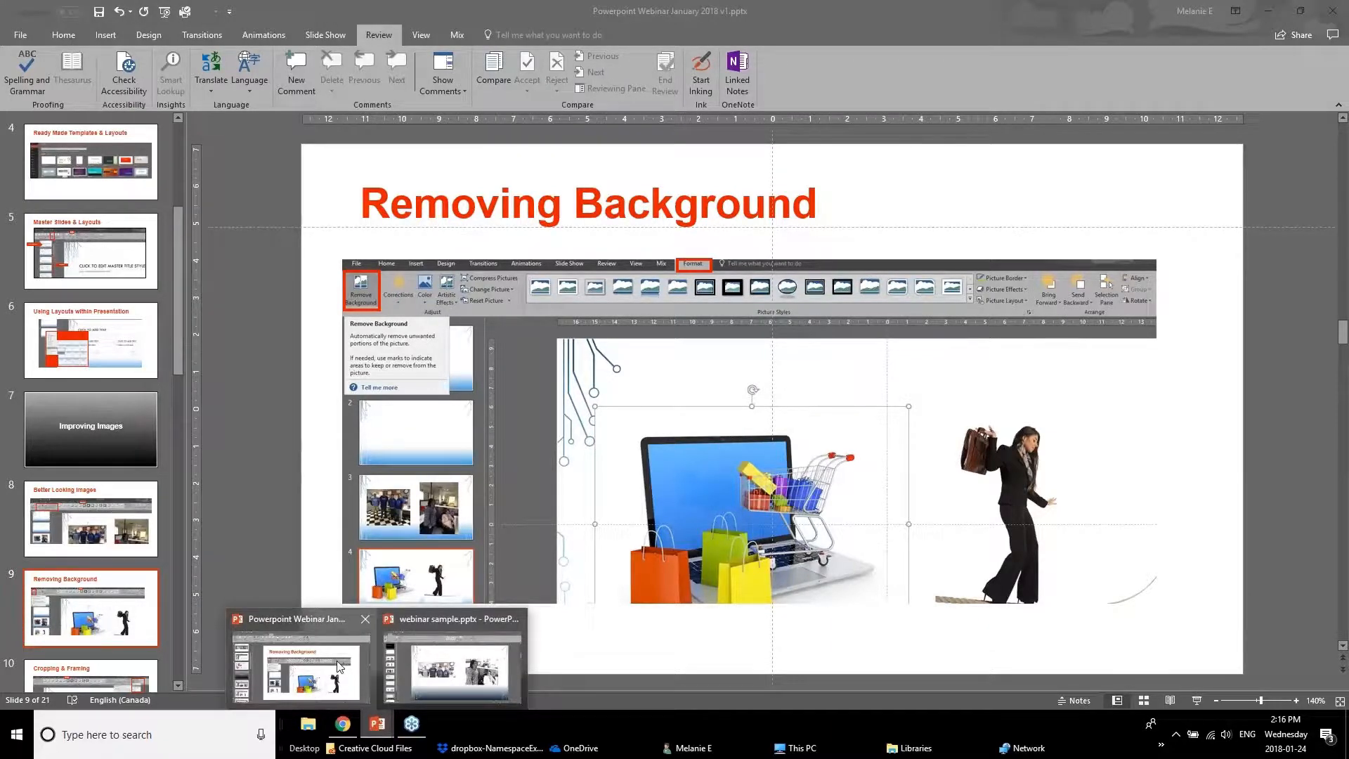
{"action": "left_click", "coordinate": [424, 657]}
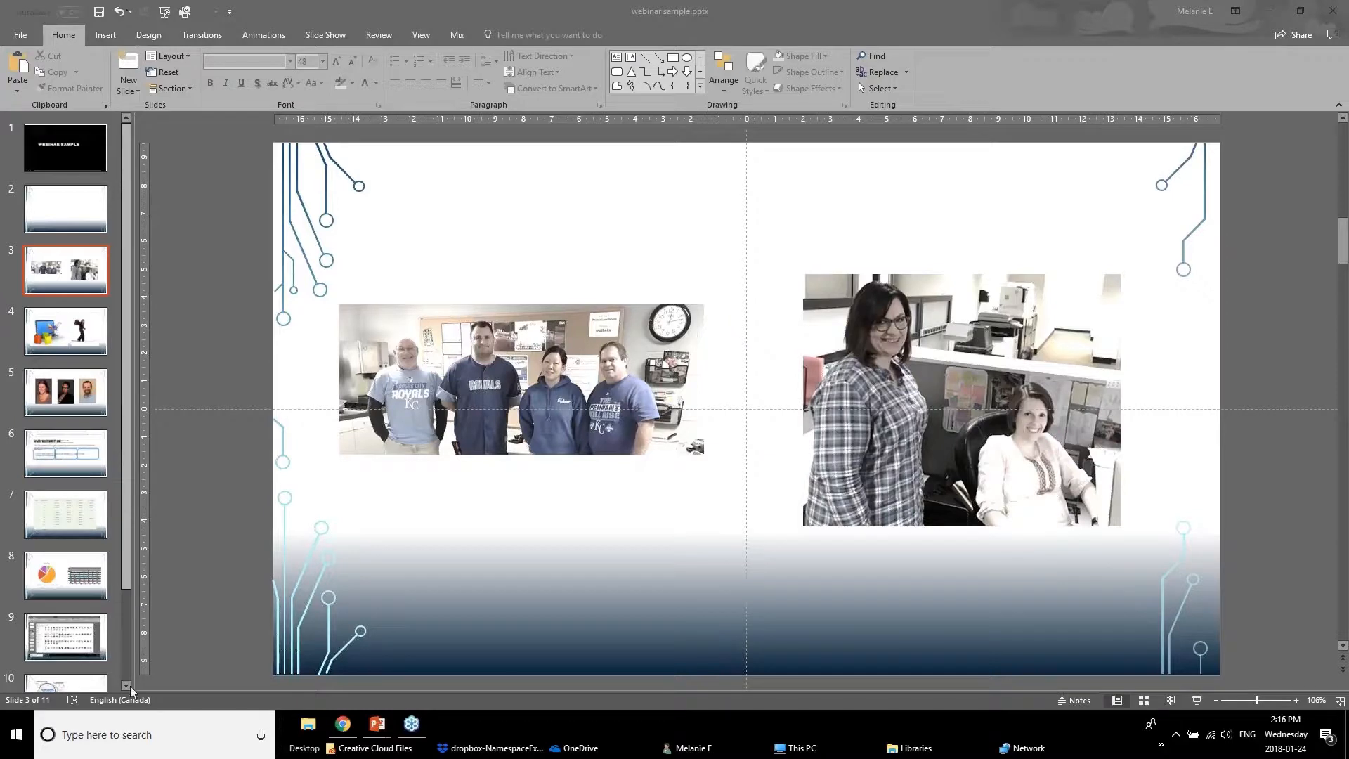
{"action": "left_click", "coordinate": [59, 327]}
Shift the laptop shopping picture and the businesswoman picture slightly on the slide, then show the laptop picture's formatting tools.
{"action": "left_click_drag", "start_coordinate": [588, 396], "coordinate": [553, 411]}
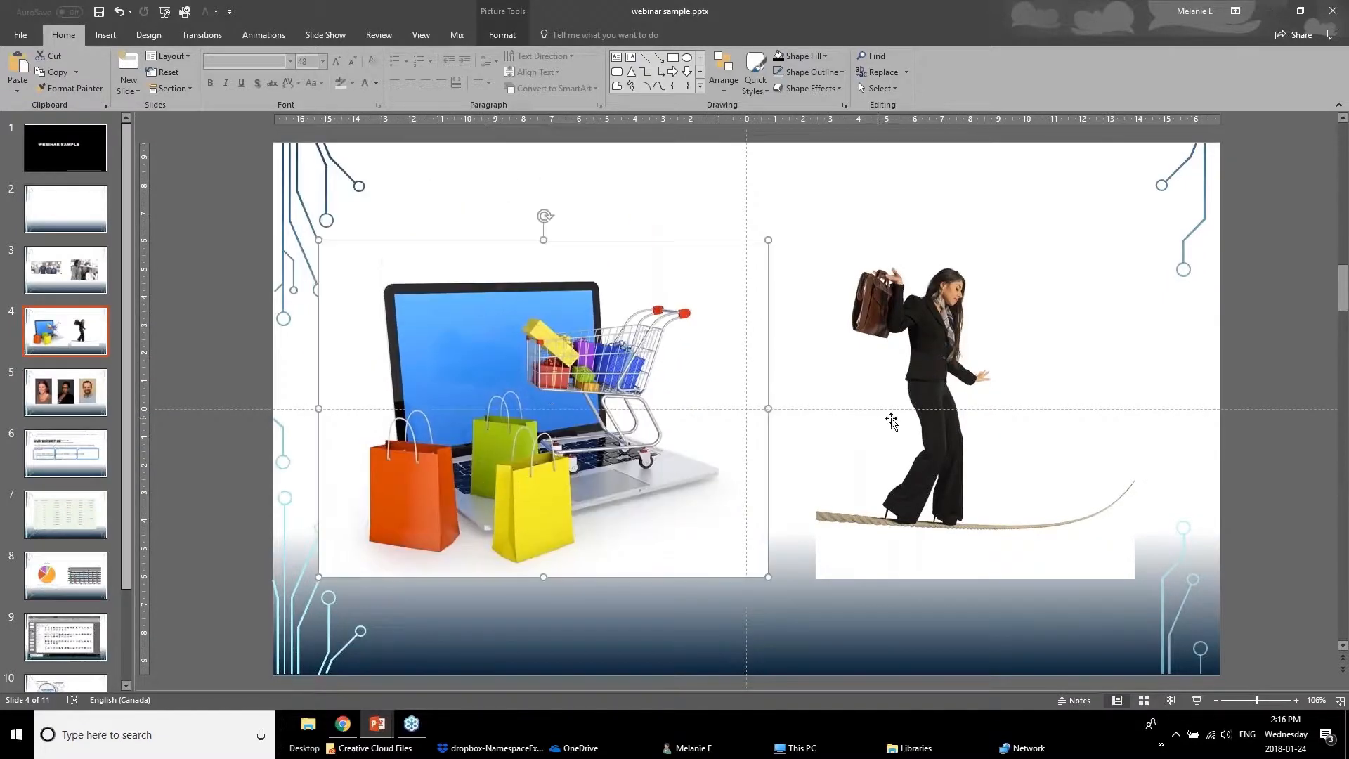
{"action": "left_click_drag", "start_coordinate": [882, 420], "coordinate": [926, 444]}
{"action": "mouse_move", "coordinate": [558, 469]}
{"action": "left_mouse_down"}
{"action": "mouse_move", "coordinate": [557, 449]}
{"action": "mouse_move", "coordinate": [534, 533]}
{"action": "mouse_move", "coordinate": [551, 477]}
{"action": "left_mouse_up"}
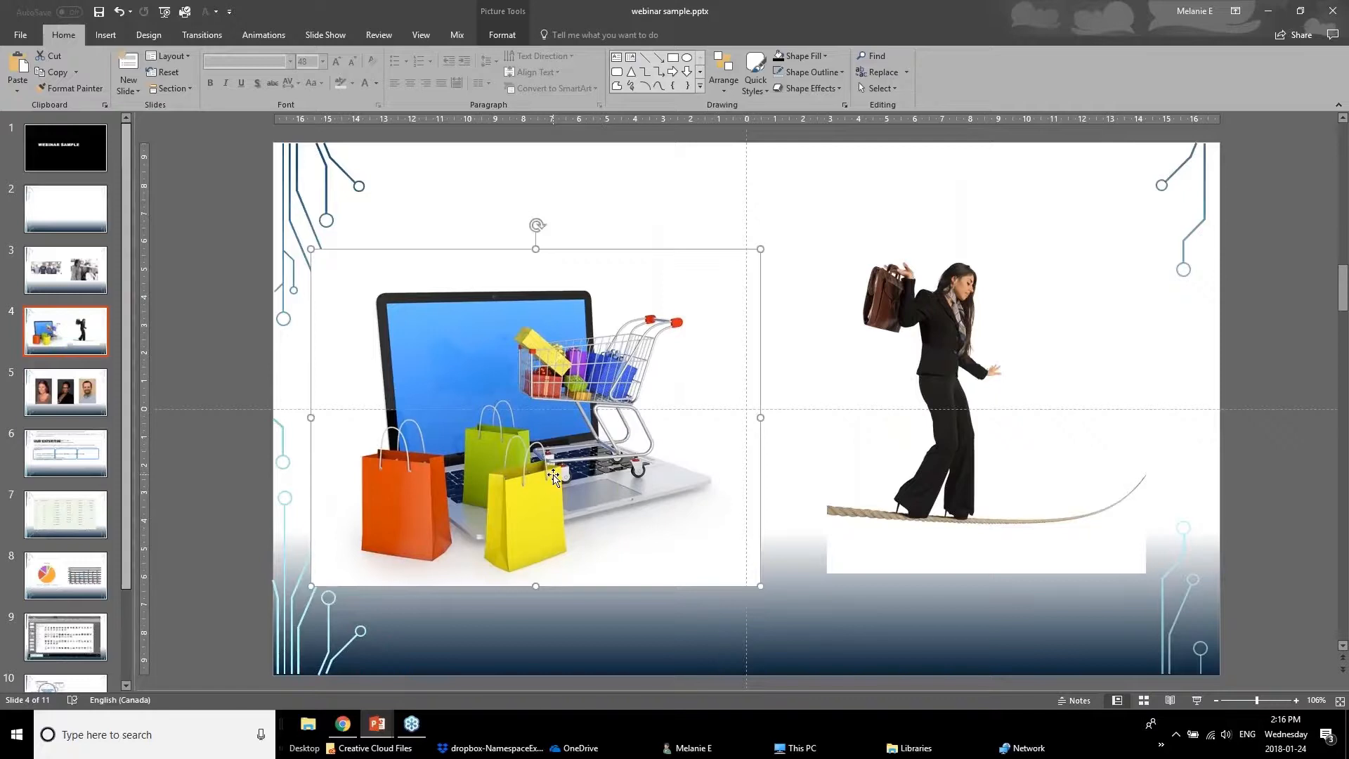
{"action": "left_click", "coordinate": [496, 14]}
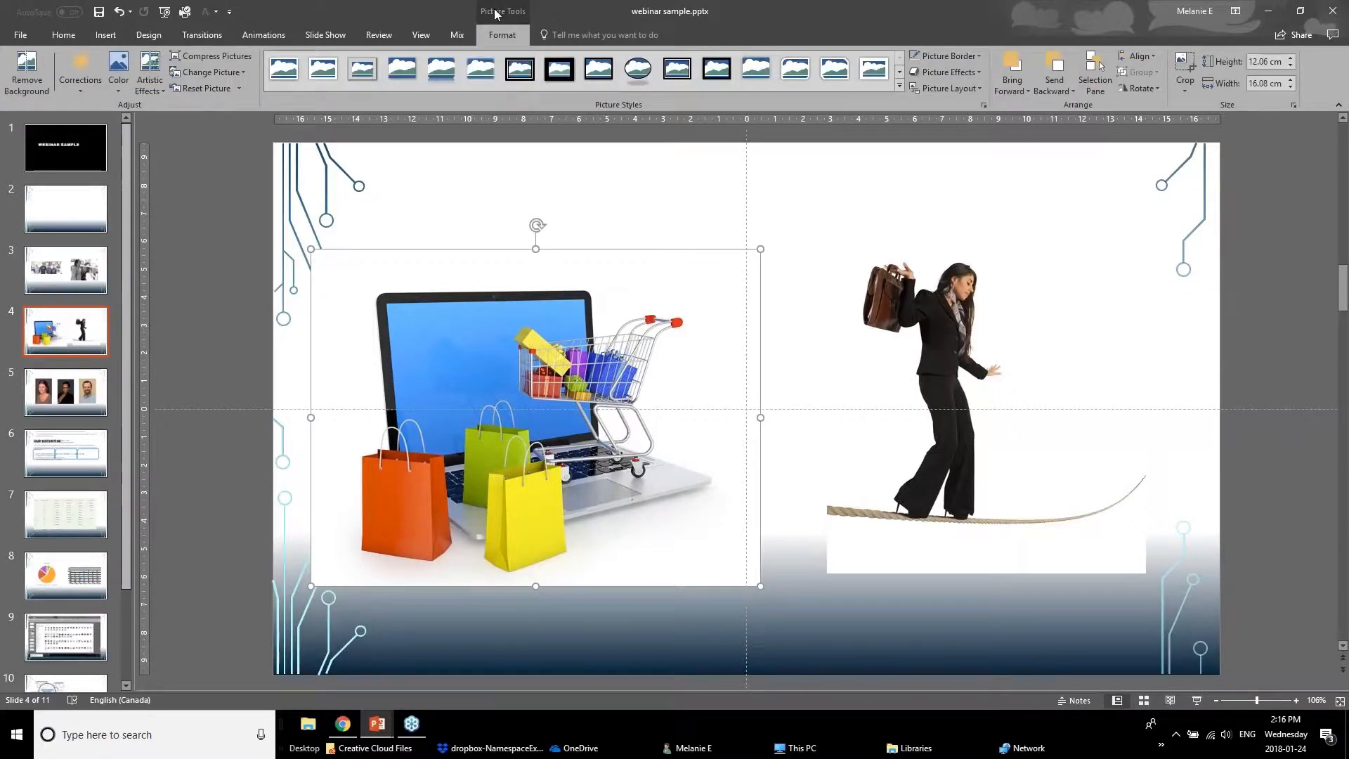
Start removing the laptop shopping picture's background and mark the laptop base and shopping cart as areas to keep.
{"action": "left_click", "coordinate": [30, 82]}
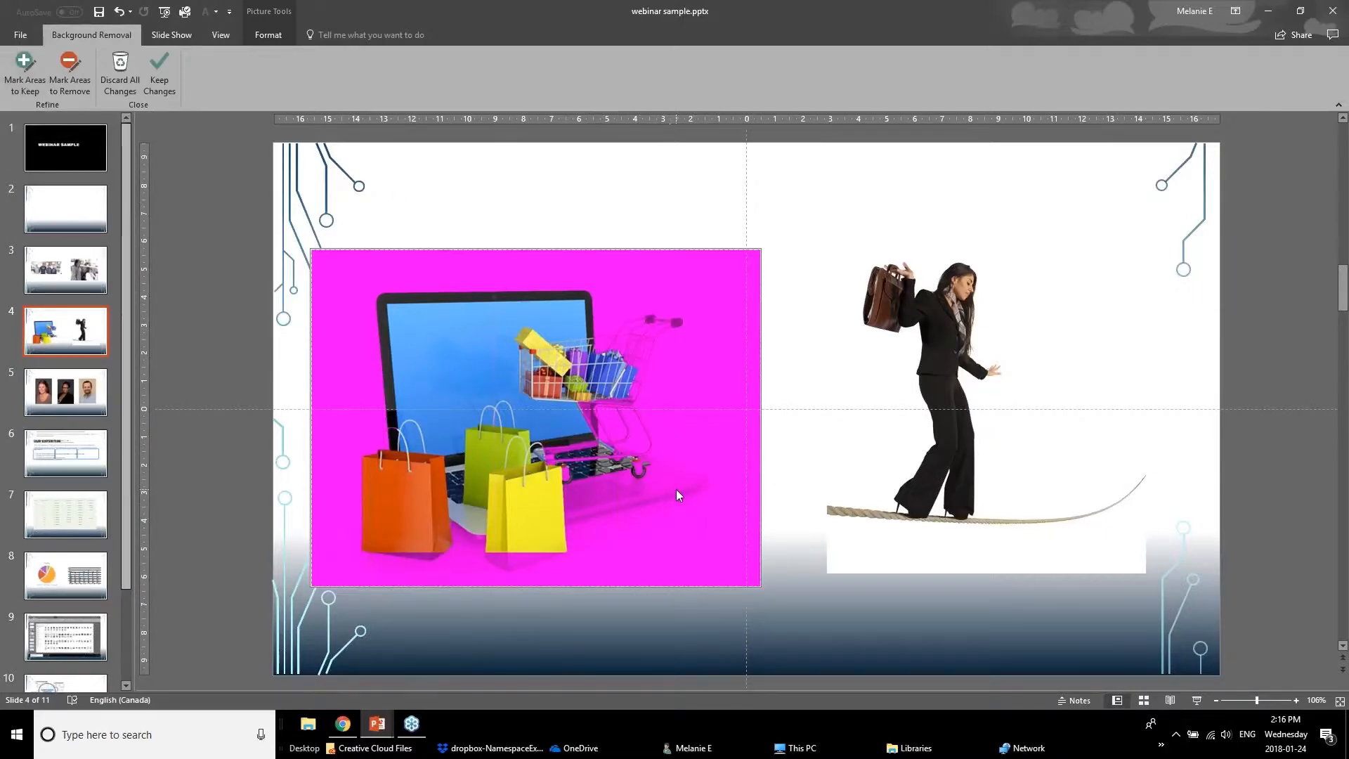
{"action": "left_click", "coordinate": [23, 90]}
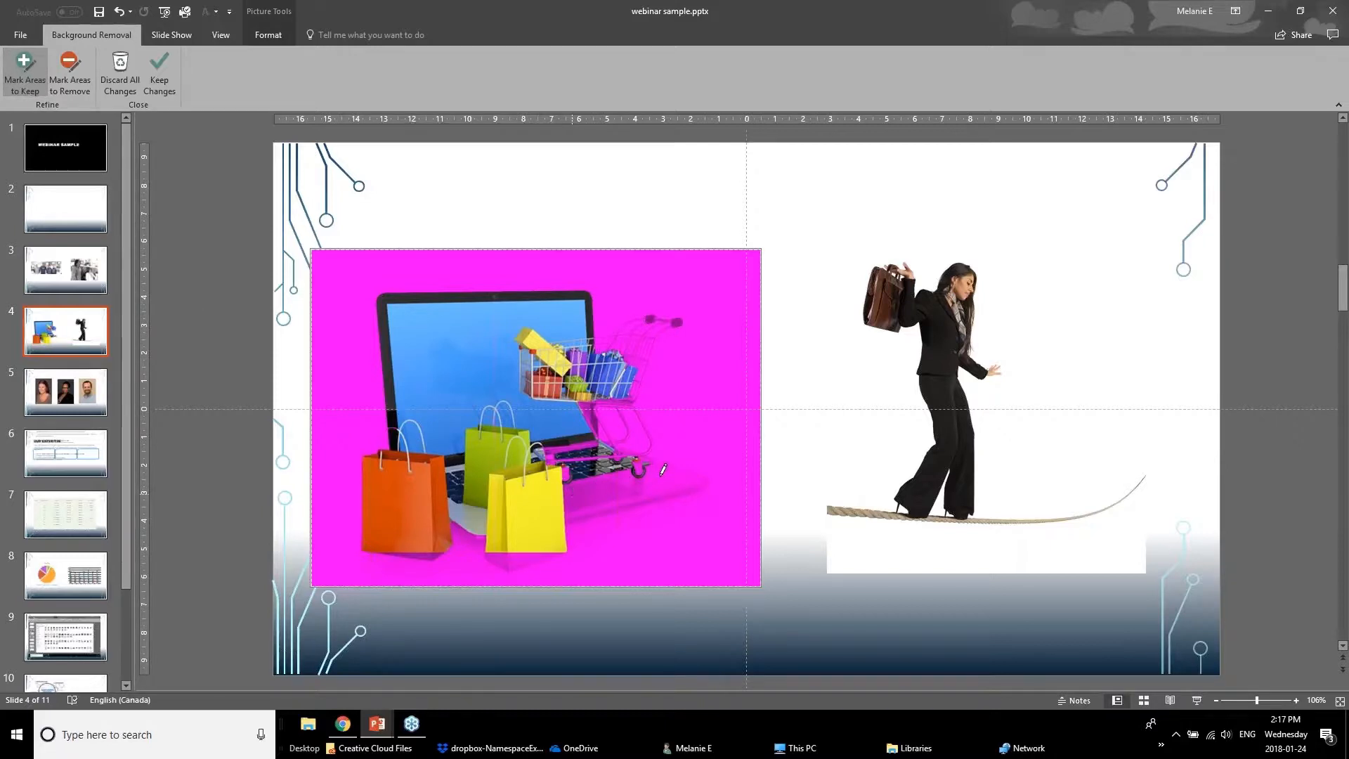
{"action": "left_click_drag", "start_coordinate": [661, 476], "coordinate": [571, 495]}
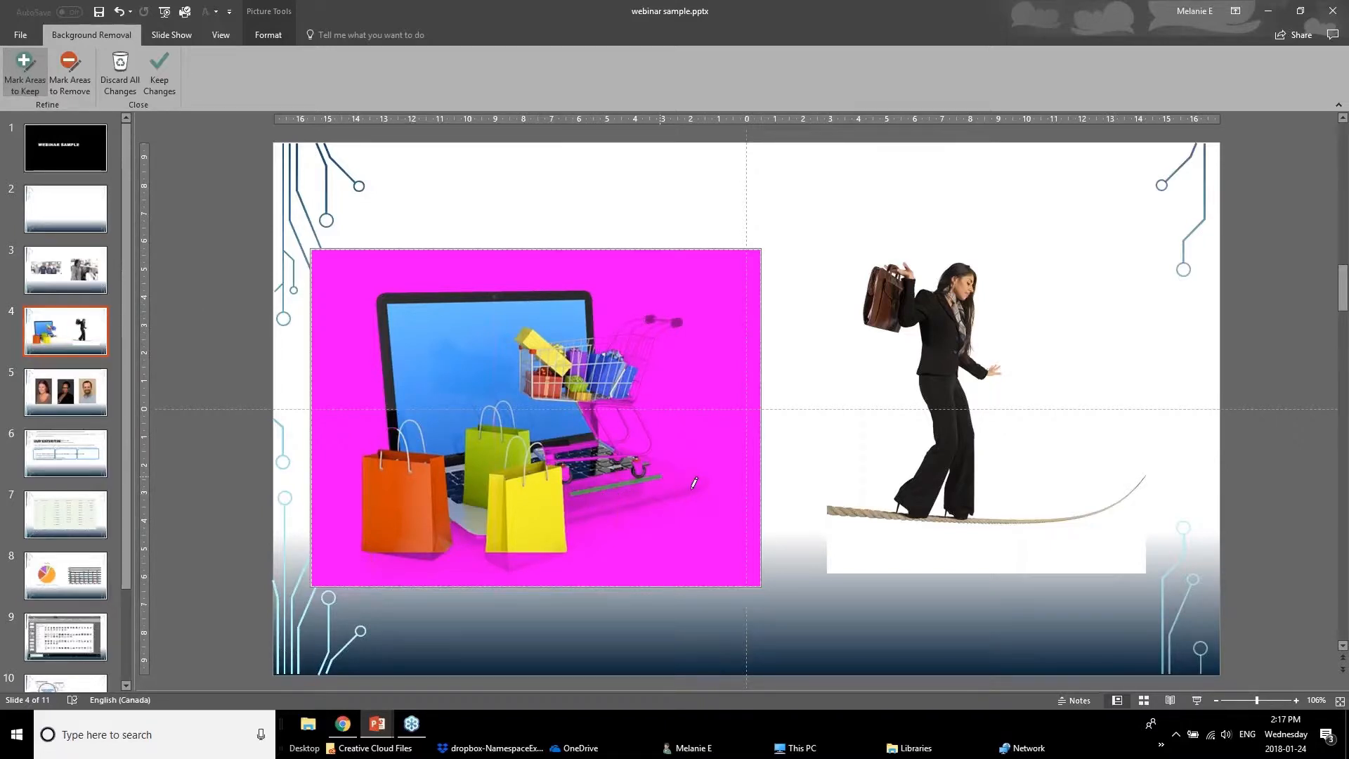
{"action": "left_click_drag", "start_coordinate": [692, 489], "coordinate": [598, 504]}
{"action": "mouse_move", "coordinate": [650, 342]}
{"action": "left_mouse_down"}
{"action": "mouse_move", "coordinate": [628, 425]}
{"action": "mouse_move", "coordinate": [655, 448]}
{"action": "left_mouse_up"}
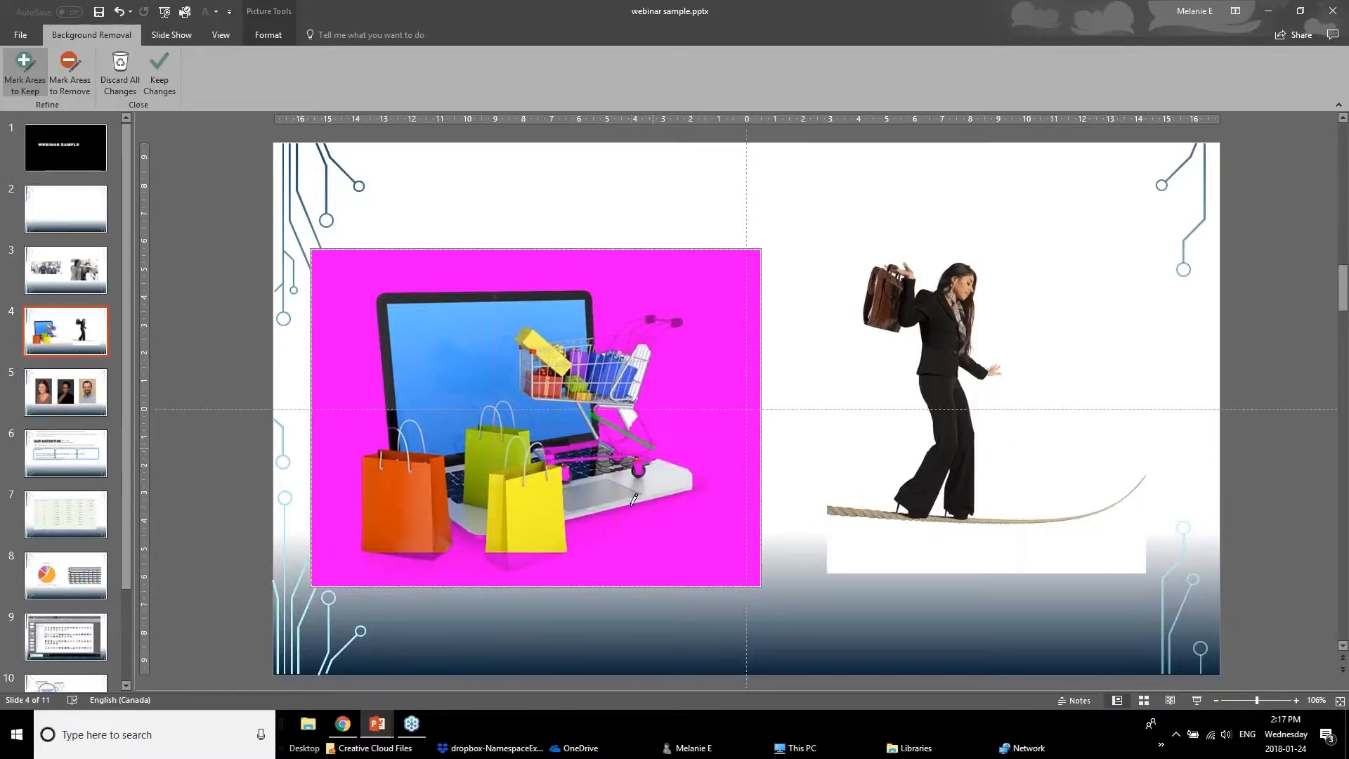
Finish the laptop picture's background removal, also keeping the bag bottoms and the laptop's front edge, and move the picture slightly up.
{"action": "left_click_drag", "start_coordinate": [502, 558], "coordinate": [527, 555]}
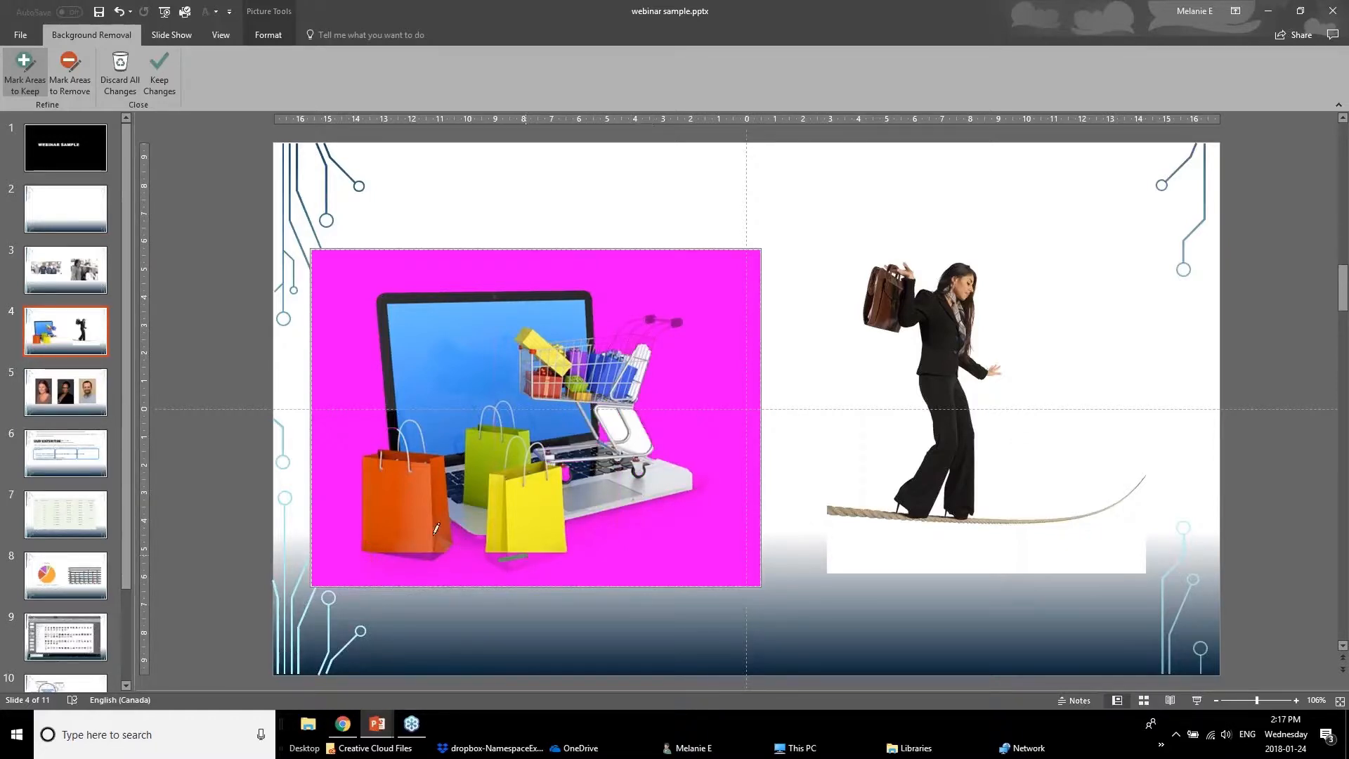
{"action": "left_click_drag", "start_coordinate": [419, 551], "coordinate": [441, 558]}
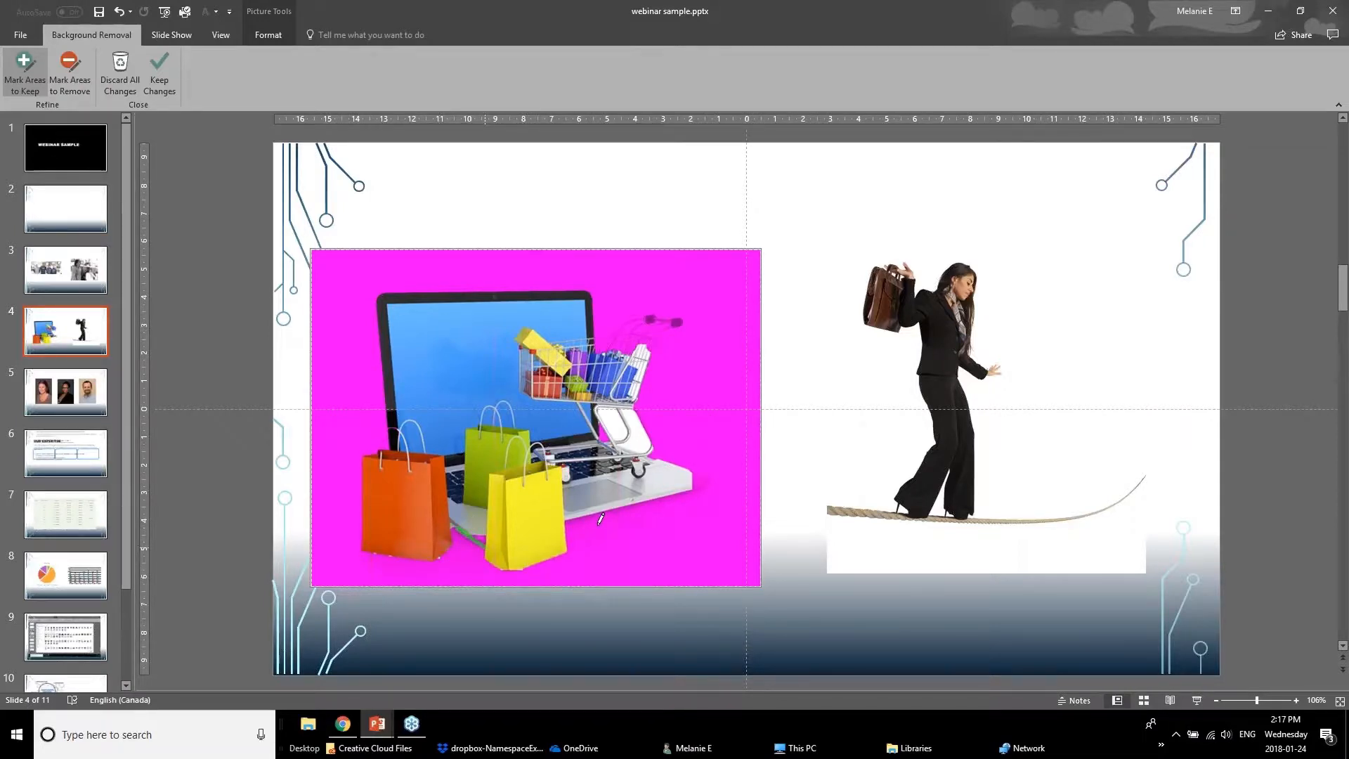
{"action": "left_click_drag", "start_coordinate": [596, 525], "coordinate": [716, 495]}
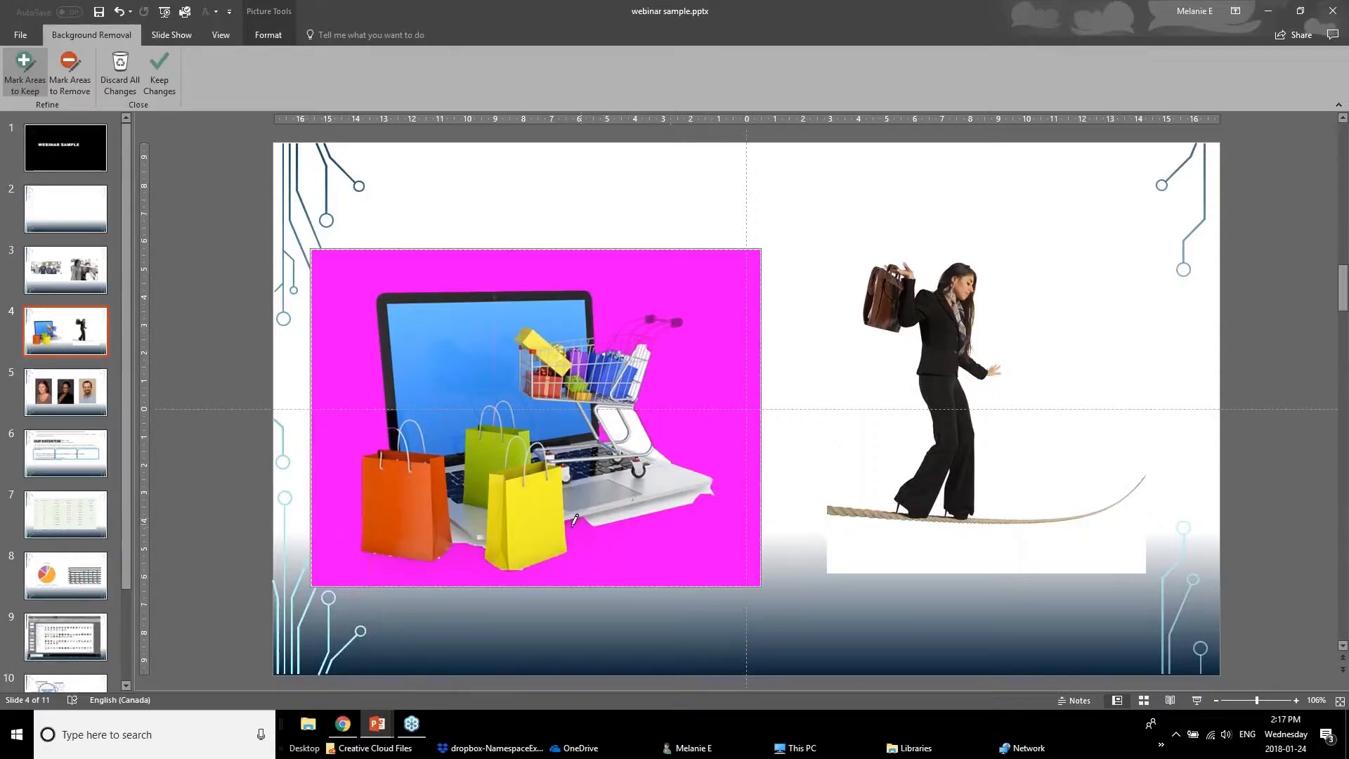
{"action": "left_click_drag", "start_coordinate": [572, 526], "coordinate": [593, 525]}
{"action": "left_click", "coordinate": [160, 83]}
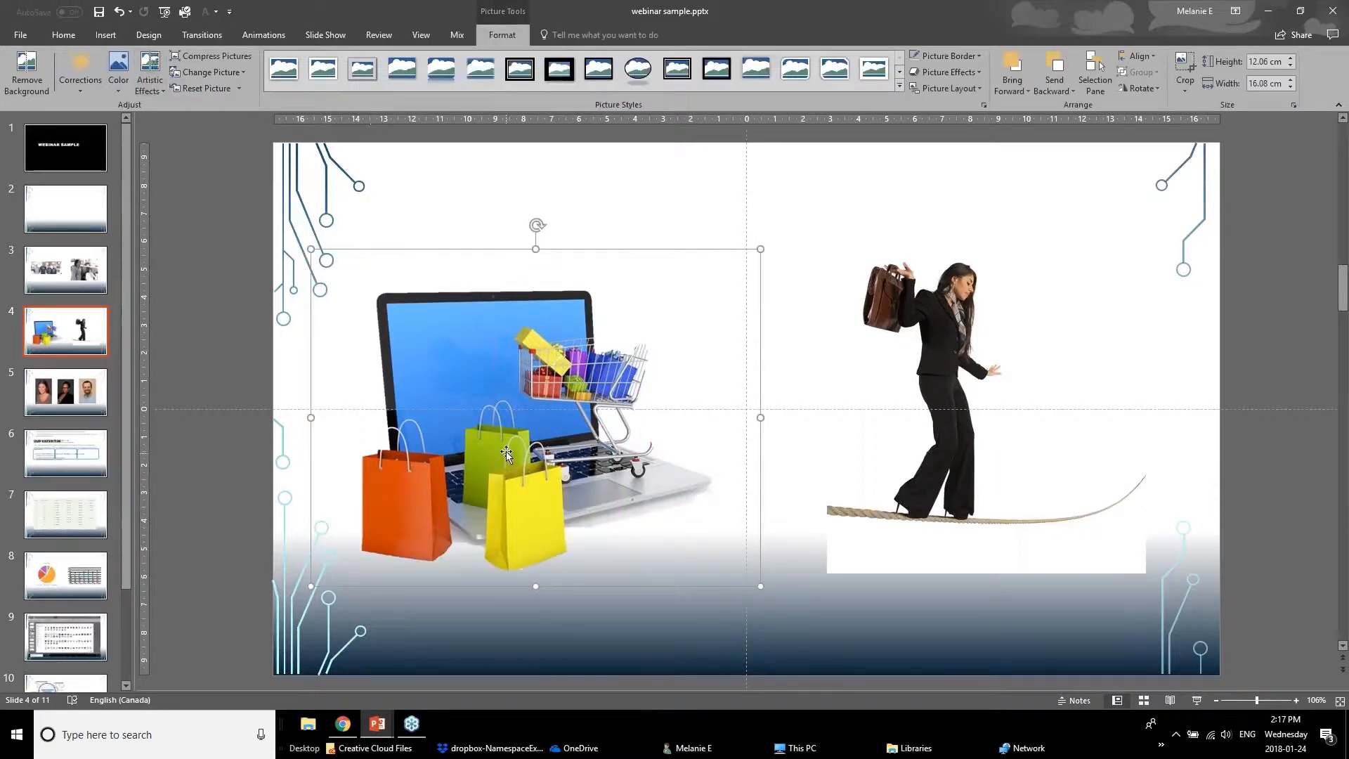
{"action": "left_click_drag", "start_coordinate": [554, 516], "coordinate": [504, 424]}
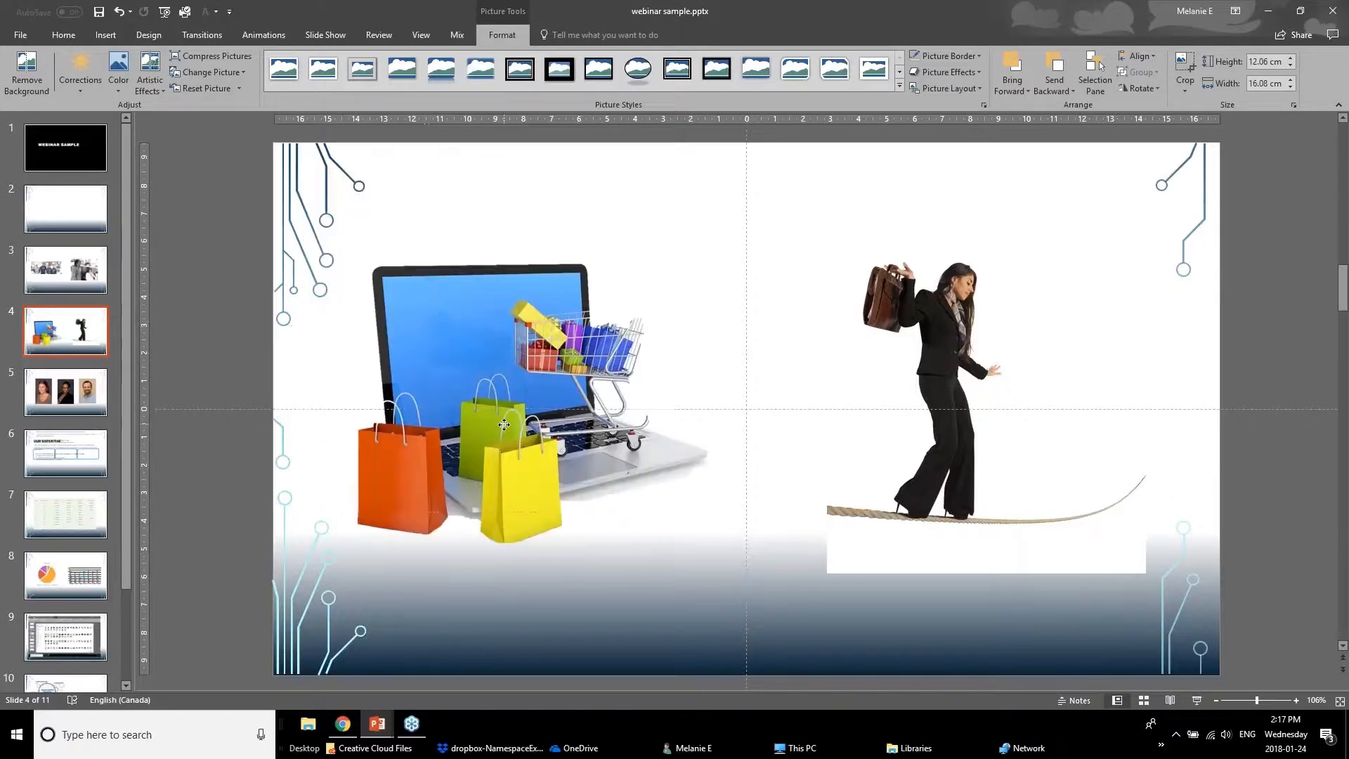
Remove the background of the businesswoman picture, marking both ends of the tightrope as areas to keep.
{"action": "left_click", "coordinate": [836, 253]}
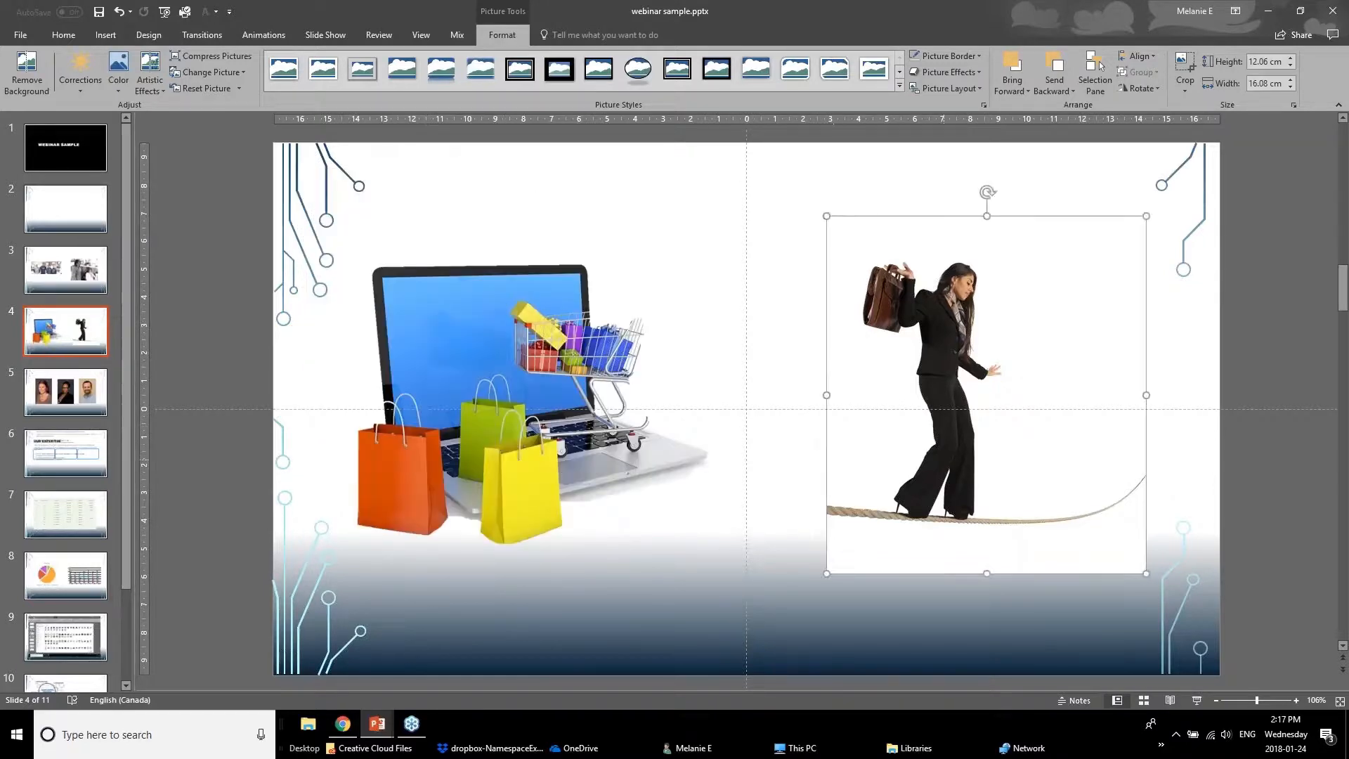
{"action": "left_click", "coordinate": [14, 70]}
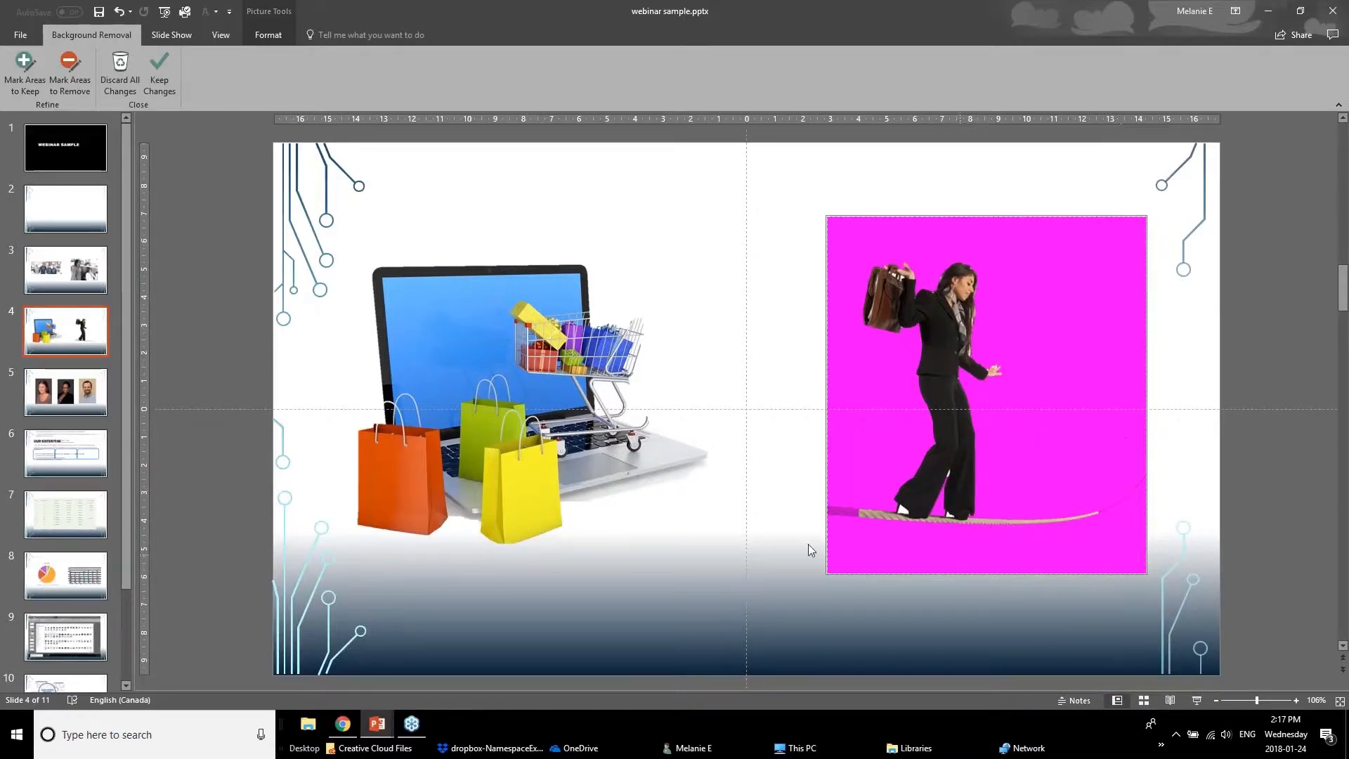
{"action": "left_click", "coordinate": [24, 74]}
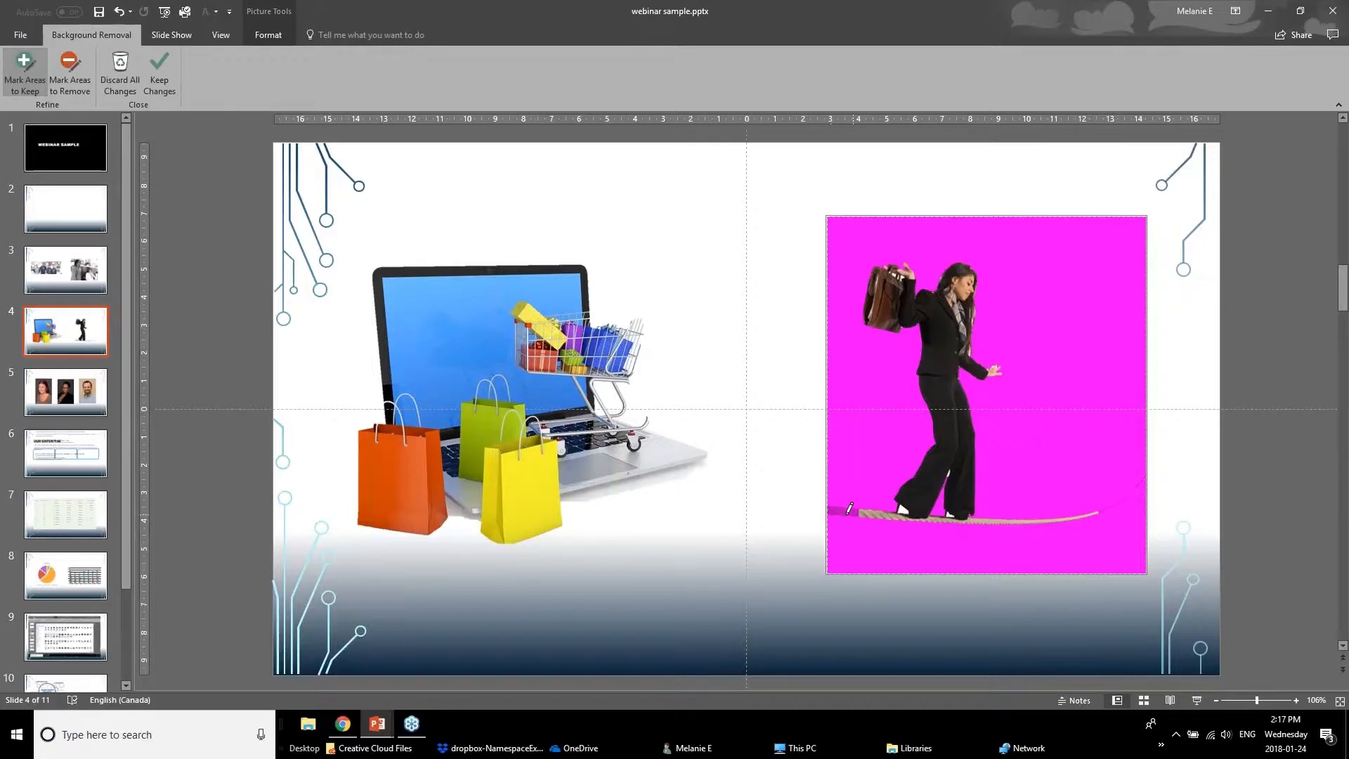
{"action": "left_click_drag", "start_coordinate": [850, 508], "coordinate": [880, 513]}
{"action": "left_click_drag", "start_coordinate": [1104, 510], "coordinate": [1121, 501]}
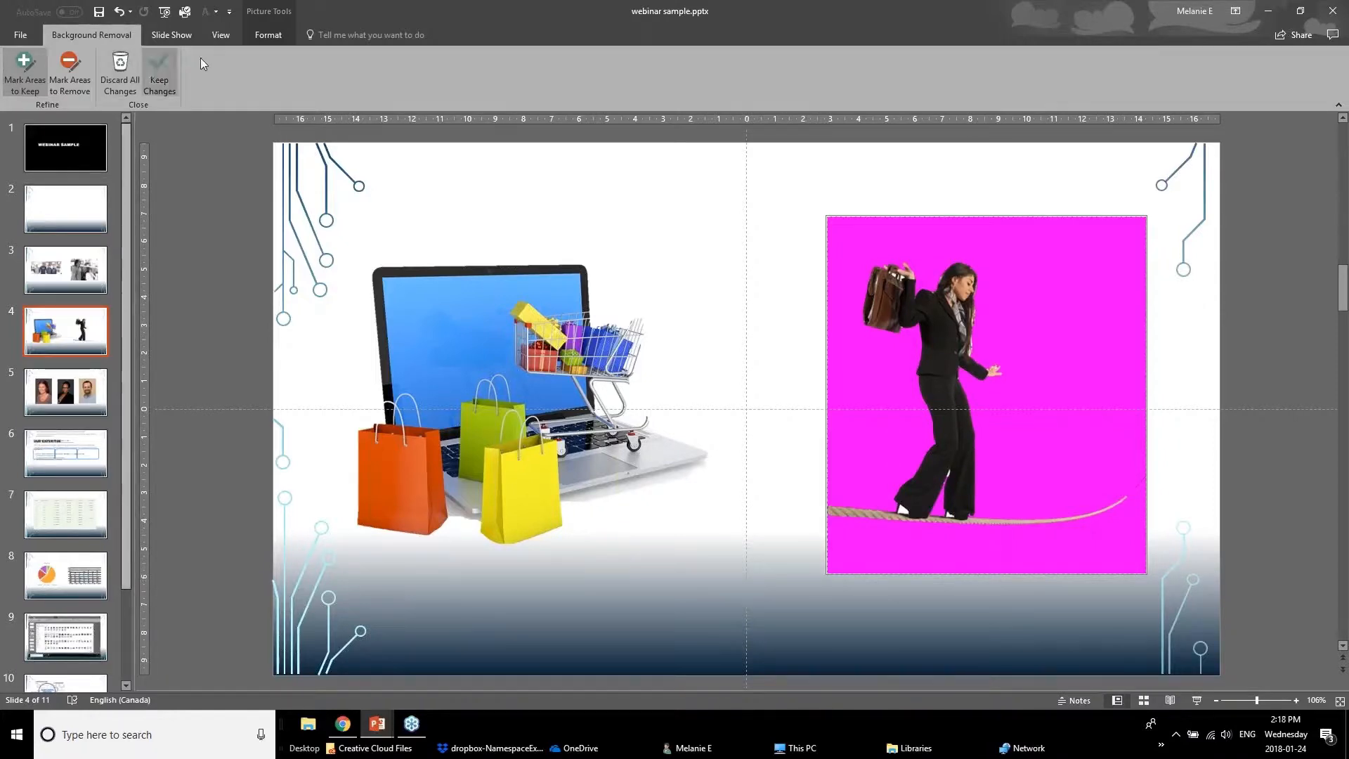
{"action": "left_click", "coordinate": [150, 70]}
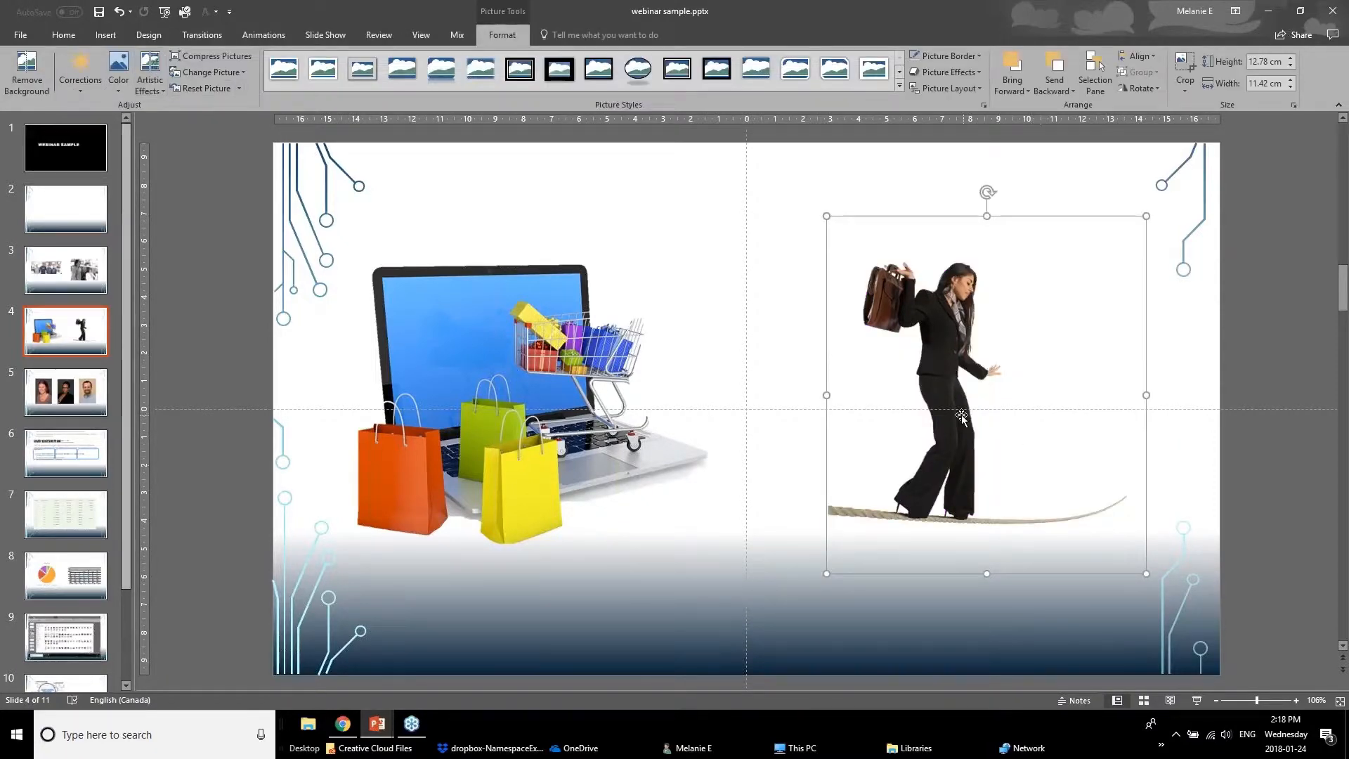
Move the businesswoman picture slightly up and to the left on the slide and bring it forward.
{"action": "left_click_drag", "start_coordinate": [962, 416], "coordinate": [942, 387]}
{"action": "left_click", "coordinate": [1006, 90]}
{"action": "left_click", "coordinate": [1019, 111]}
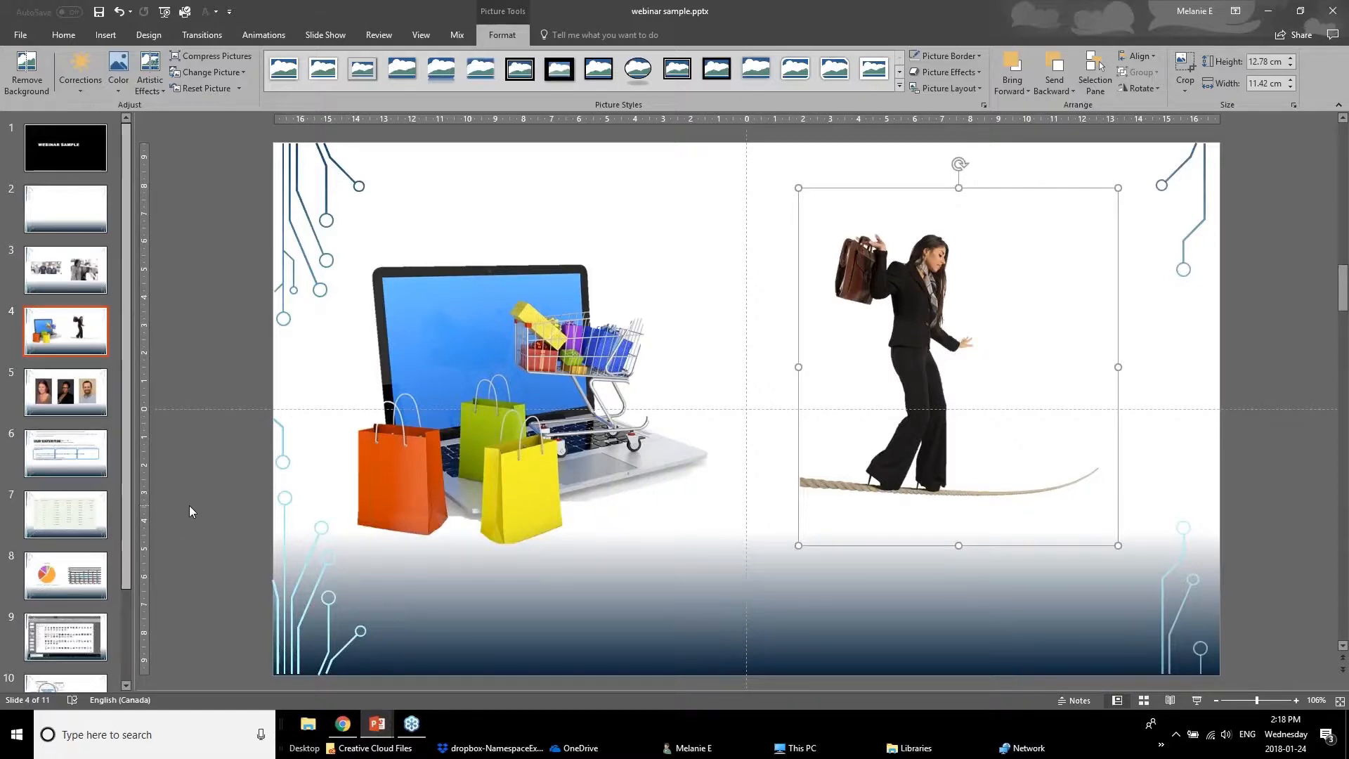
Go to slide 5 and select each of the three portrait photos in turn to compare them.
{"action": "left_click", "coordinate": [50, 395]}
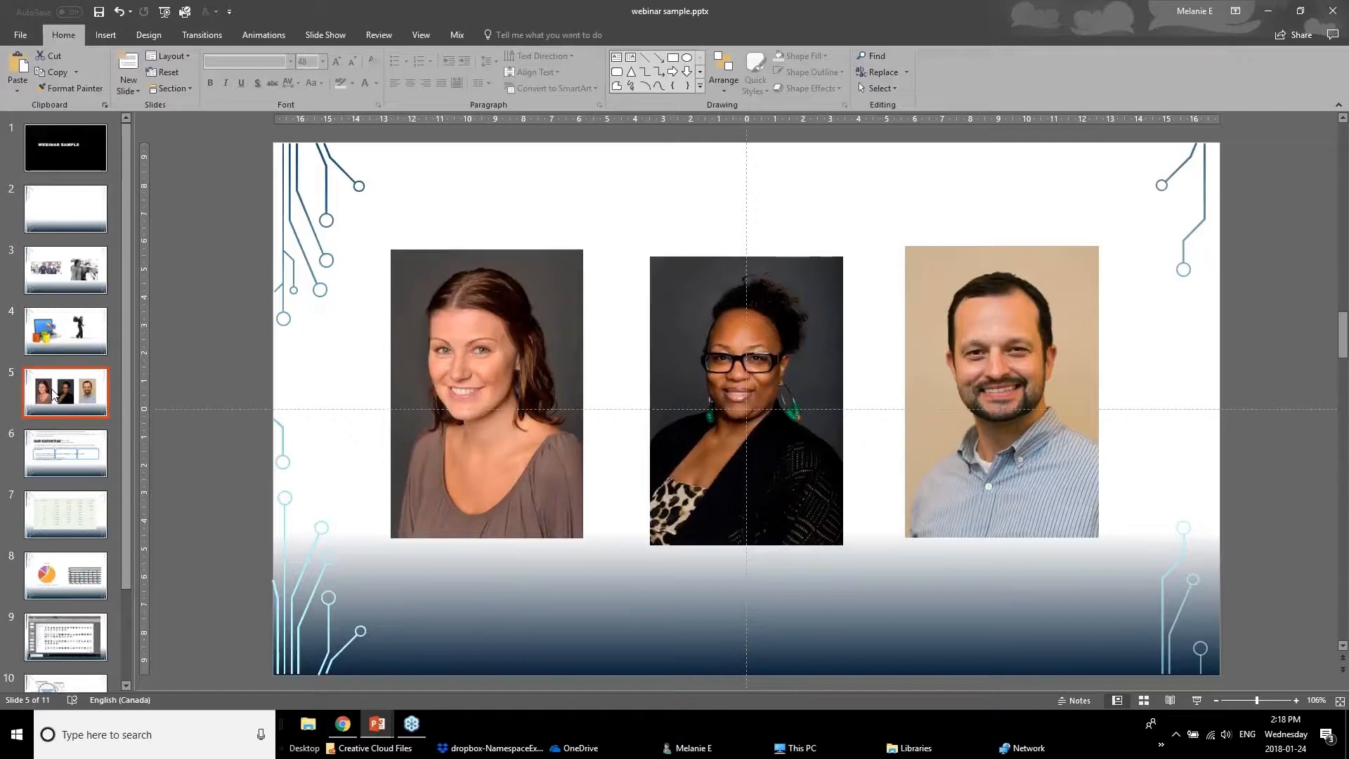
{"action": "double_click", "coordinate": [410, 418]}
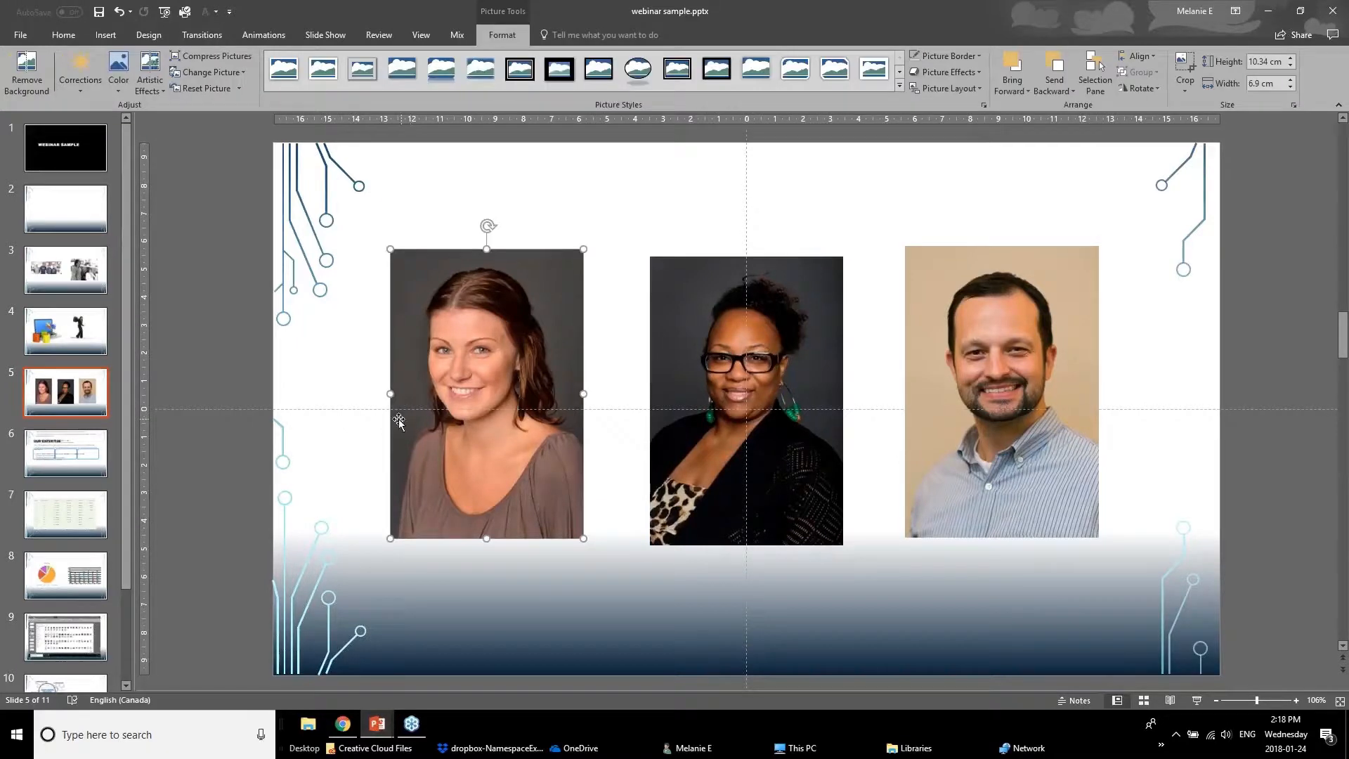
{"action": "left_click", "coordinate": [696, 436]}
{"action": "left_click", "coordinate": [918, 443]}
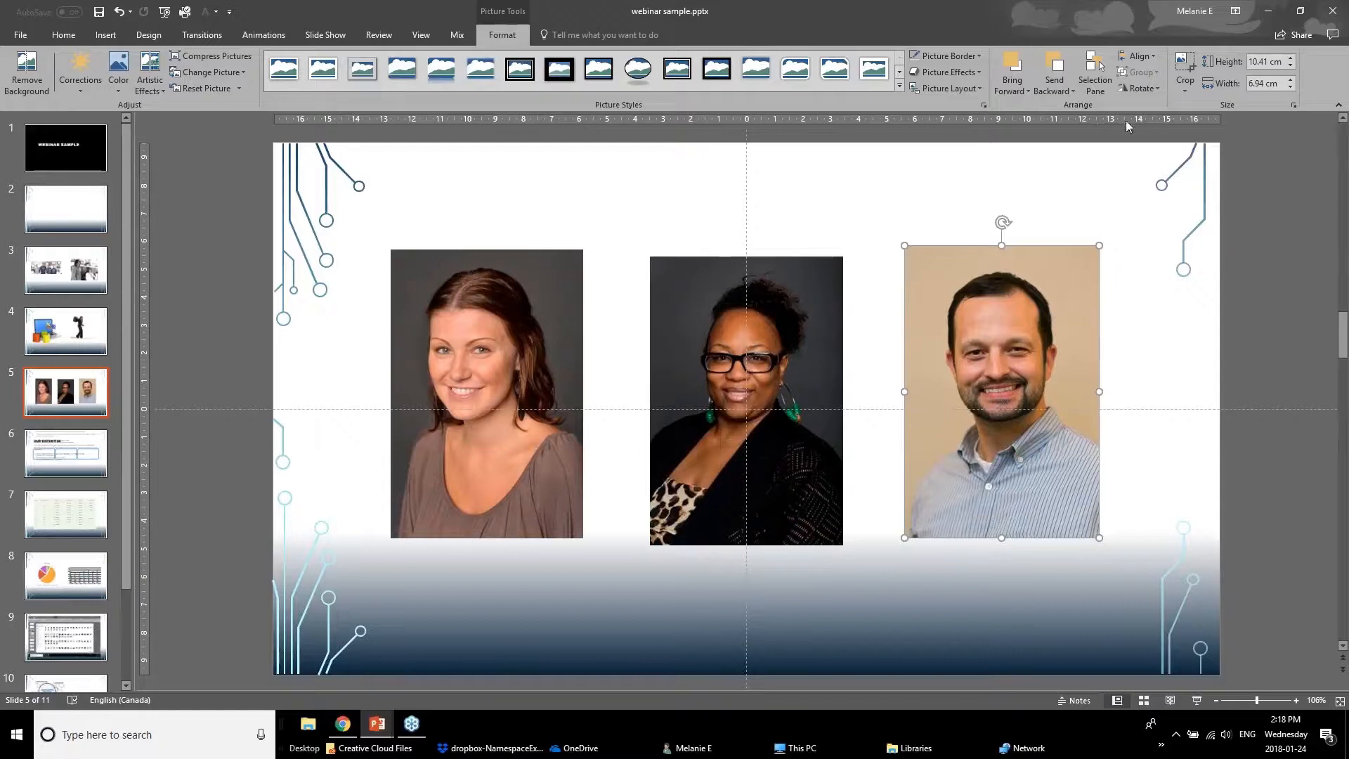
Crop the left portrait to an oval shape.
{"action": "left_click", "coordinate": [516, 419]}
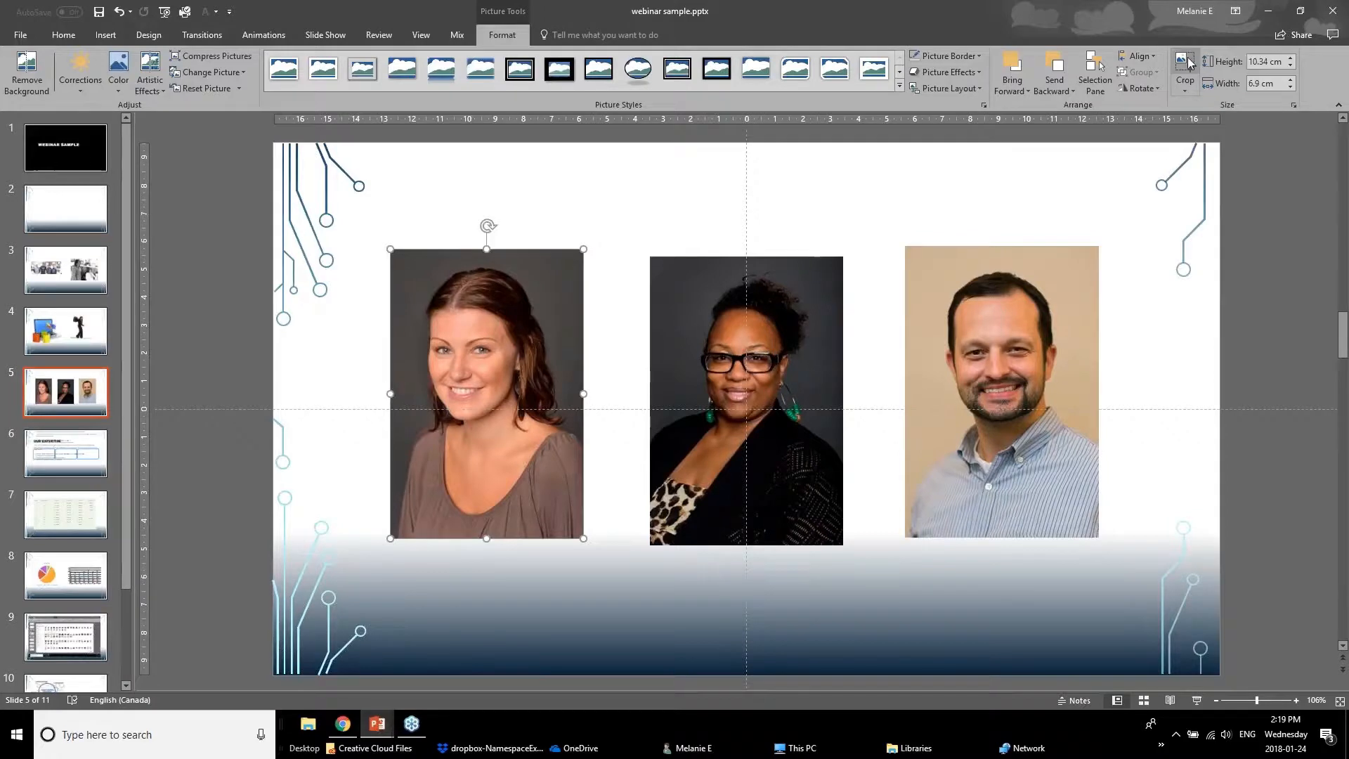
{"action": "left_click", "coordinate": [1189, 95]}
{"action": "mouse_move", "coordinate": [1197, 126]}
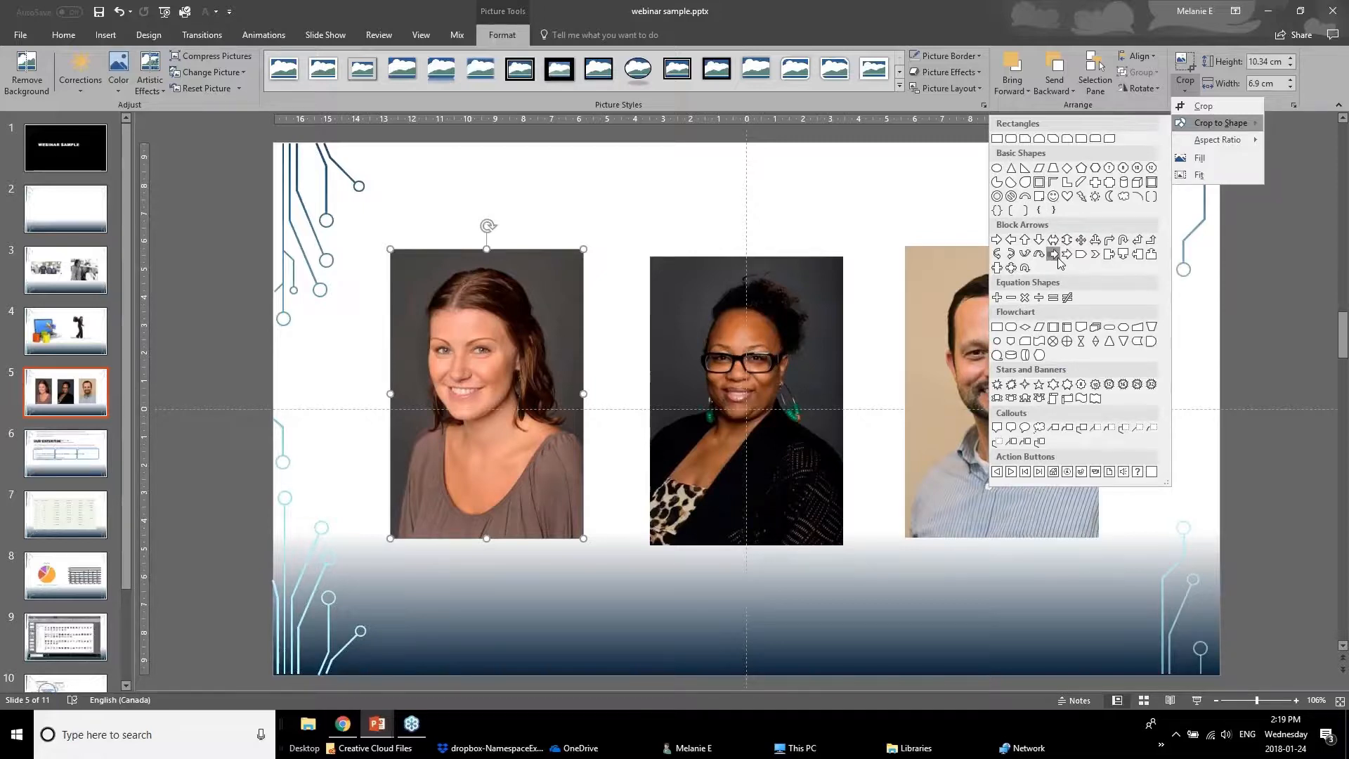
{"action": "left_click", "coordinate": [1000, 169]}
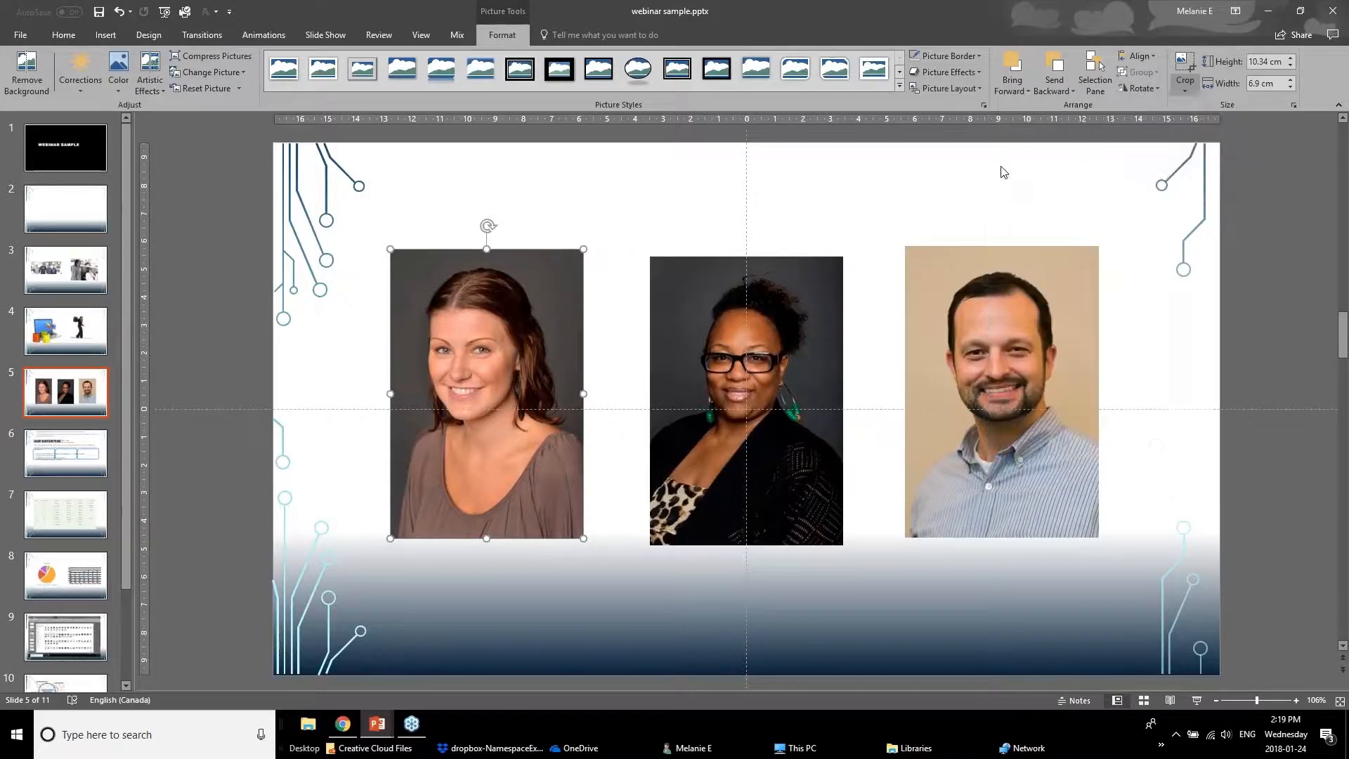
Tighten the left portrait's oval crop around the woman's face to about 6.11 cm high and 5.48 cm wide.
{"action": "left_click", "coordinate": [1185, 63]}
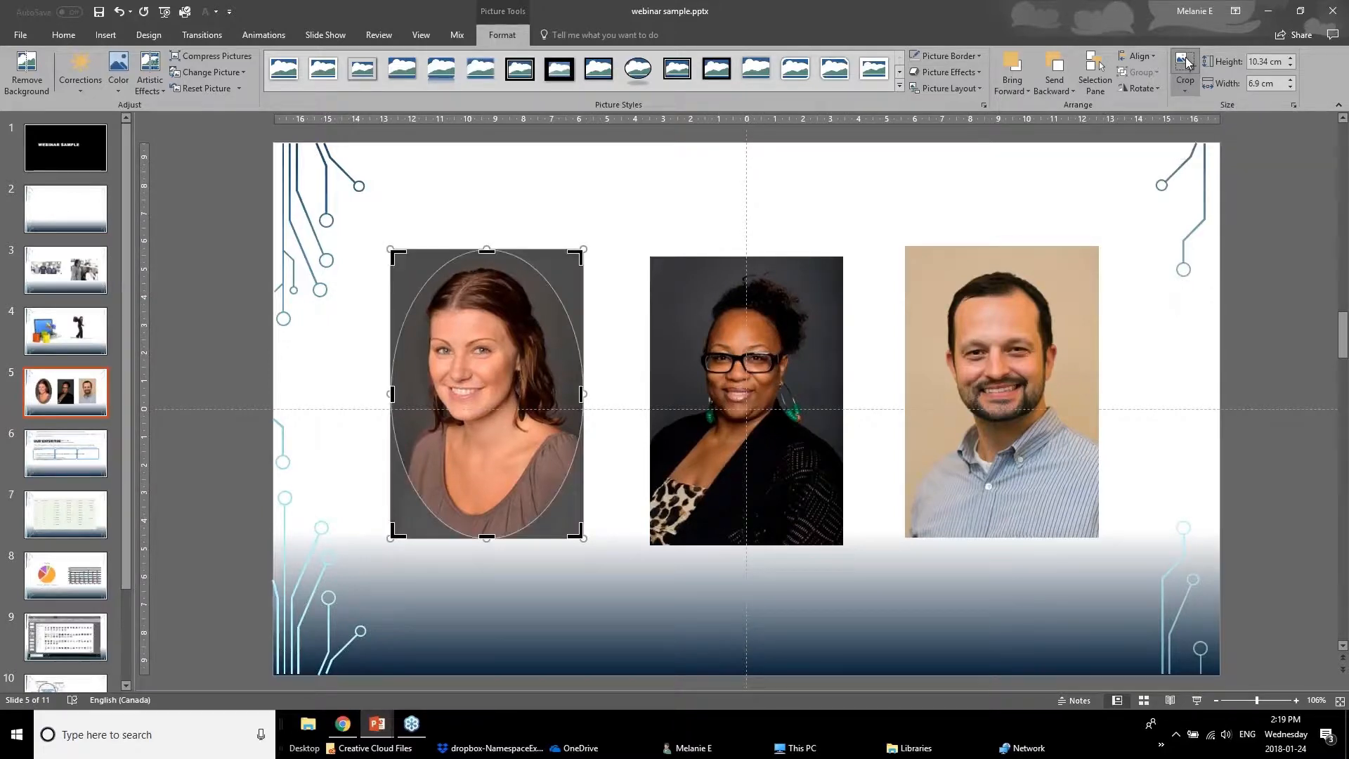
{"action": "left_click_drag", "start_coordinate": [484, 541], "coordinate": [487, 455]}
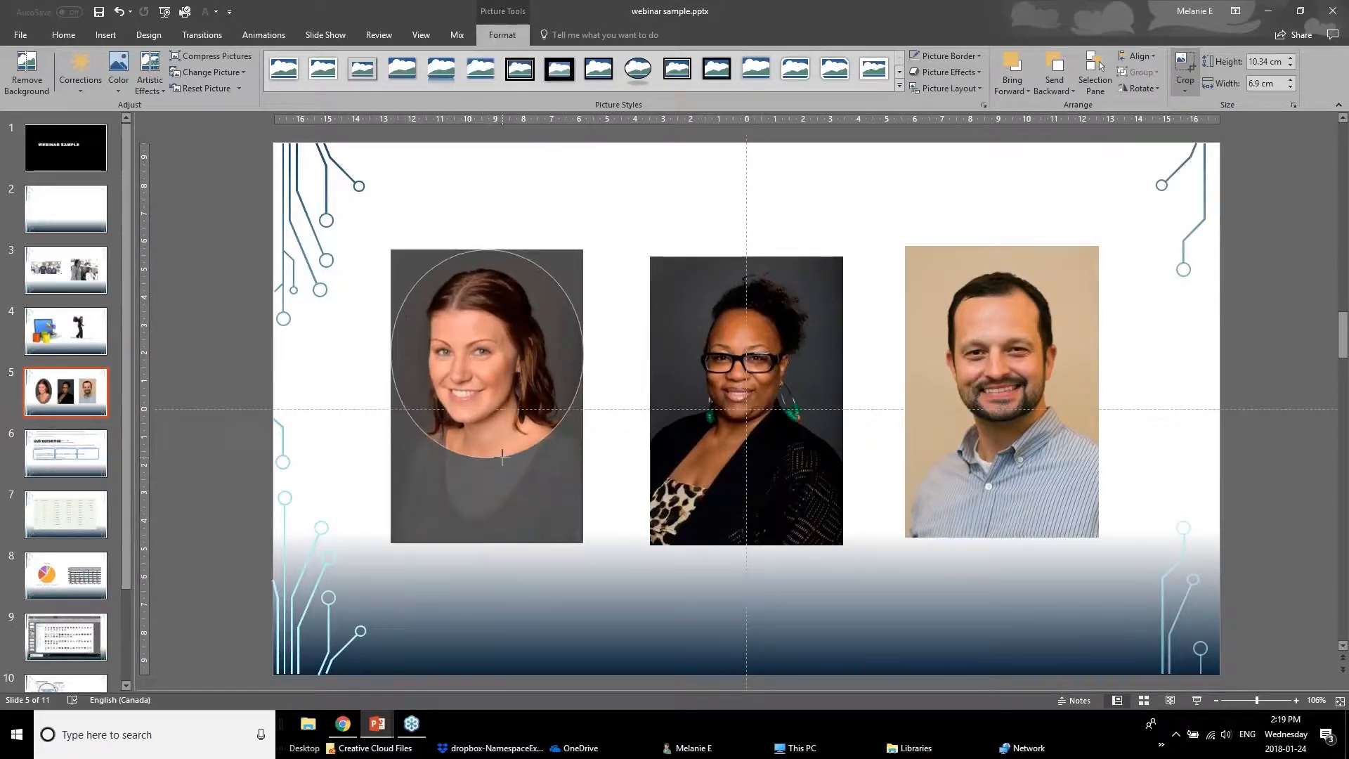
{"action": "left_click_drag", "start_coordinate": [489, 254], "coordinate": [489, 273]}
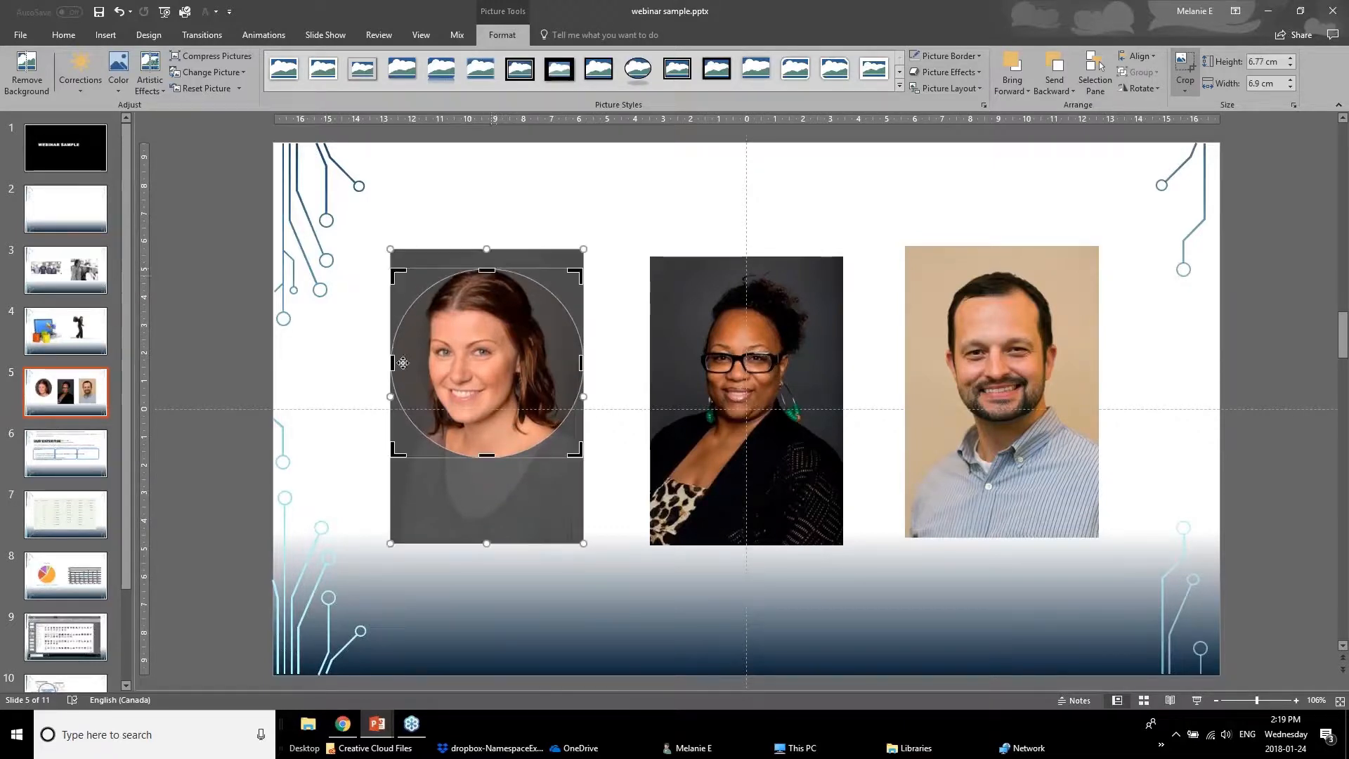
{"action": "left_click_drag", "start_coordinate": [401, 361], "coordinate": [401, 362]}
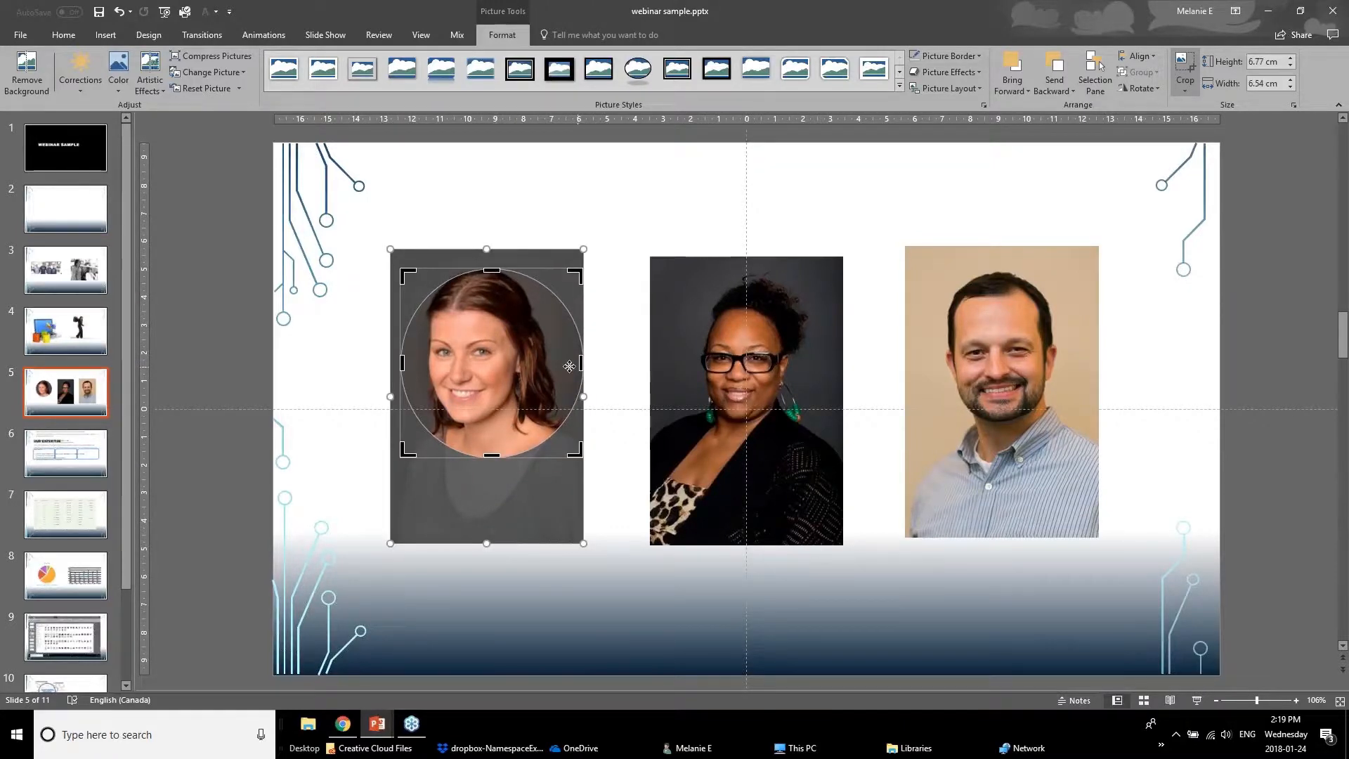
{"action": "left_click_drag", "start_coordinate": [576, 366], "coordinate": [566, 365]}
{"action": "left_click_drag", "start_coordinate": [554, 358], "coordinate": [554, 358]}
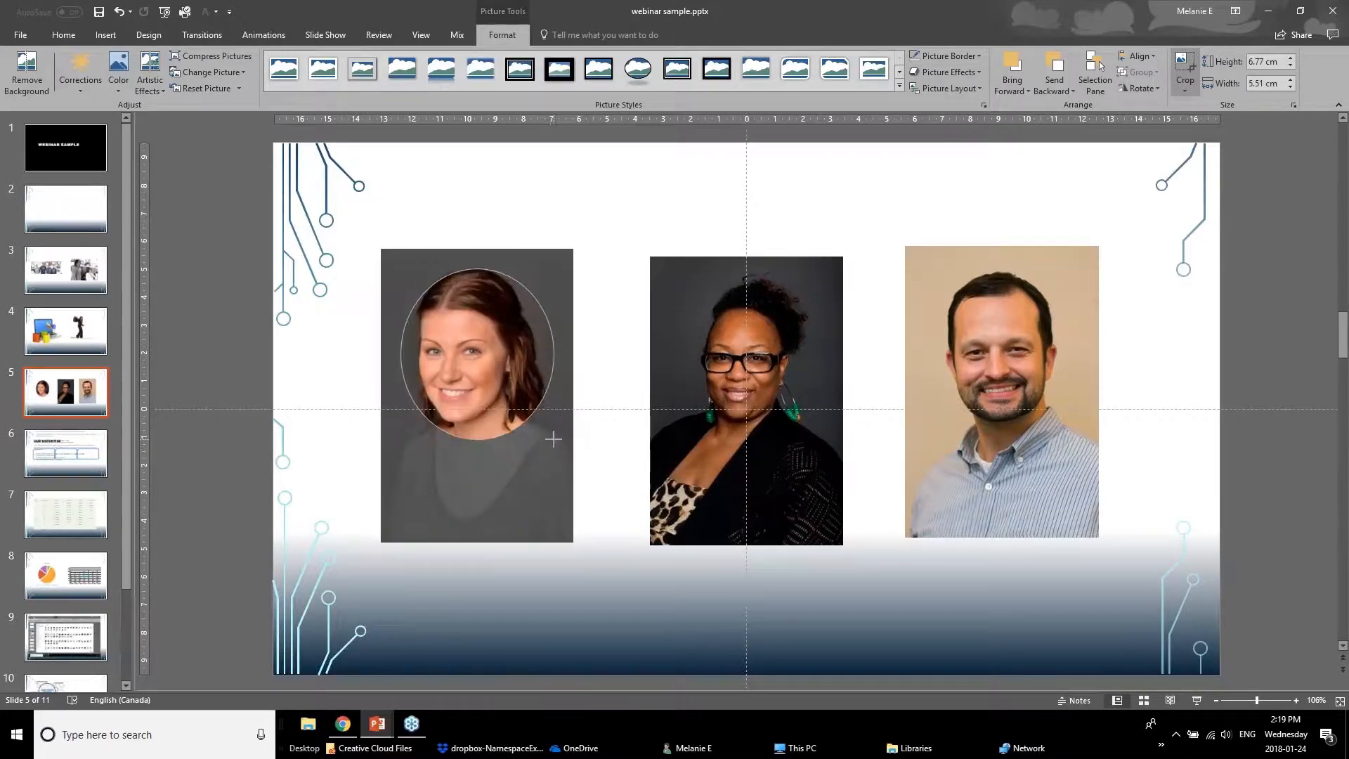
{"action": "left_click", "coordinate": [362, 487]}
Move the cropped left portrait slightly down and to the left, and deselect it.
{"action": "left_click", "coordinate": [458, 385]}
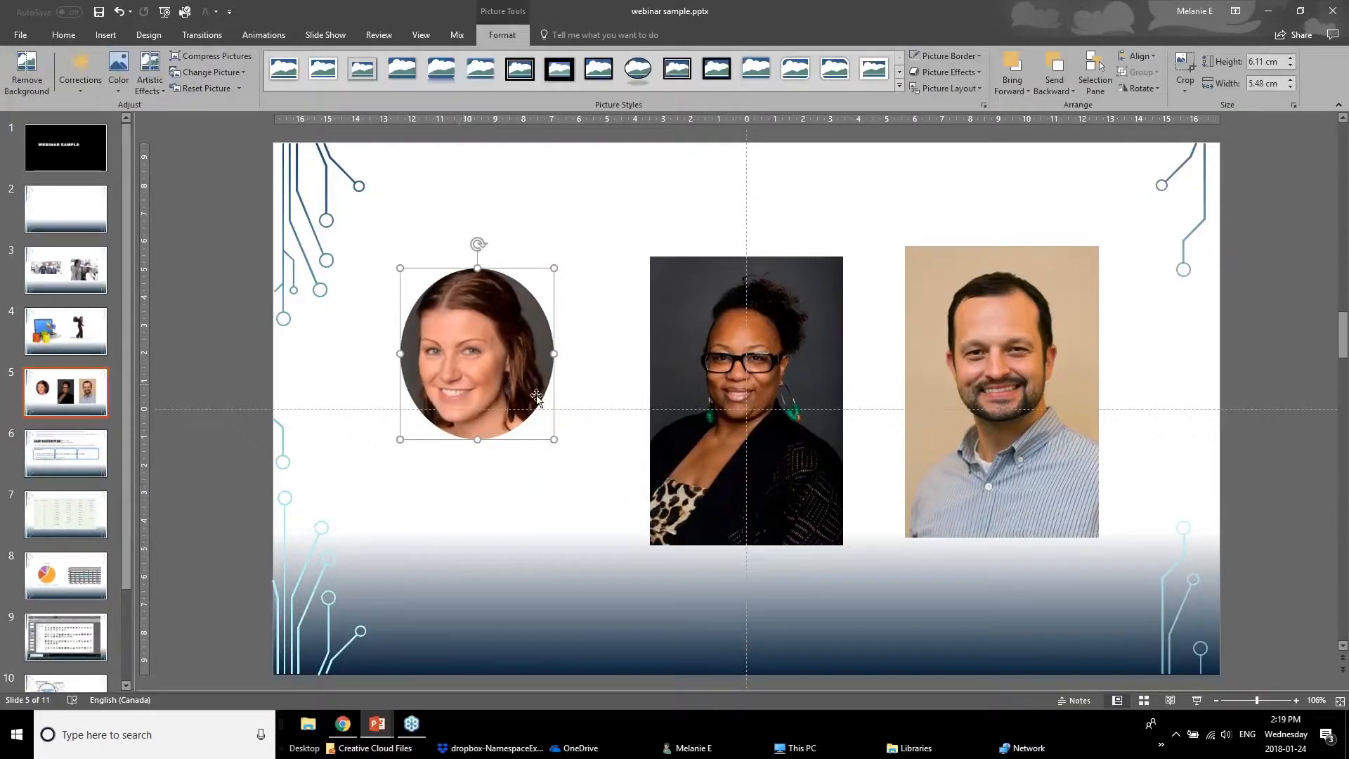
{"action": "left_click_drag", "start_coordinate": [458, 385], "coordinate": [451, 399]}
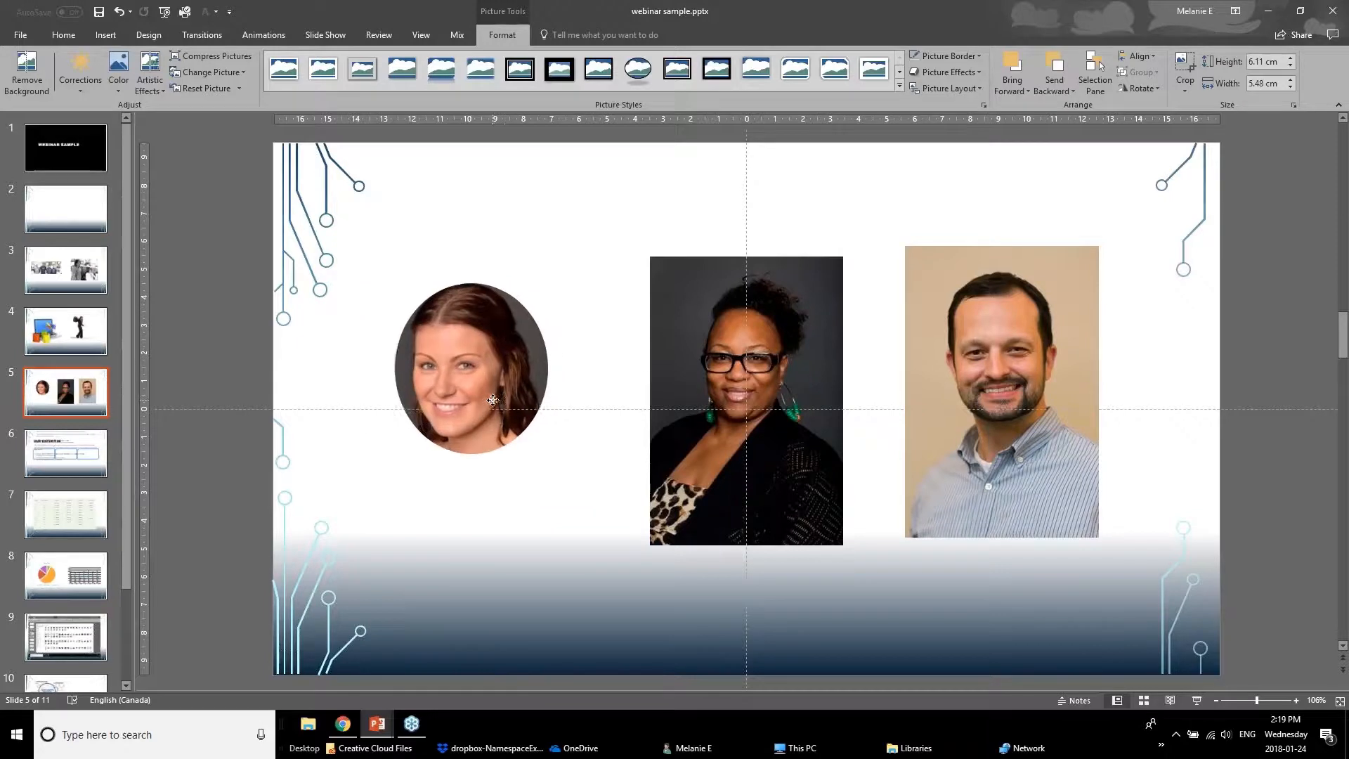
{"action": "left_click", "coordinate": [491, 512]}
Copy the left portrait's oval shape to the middle portrait with Format Painter.
{"action": "left_click", "coordinate": [523, 393]}
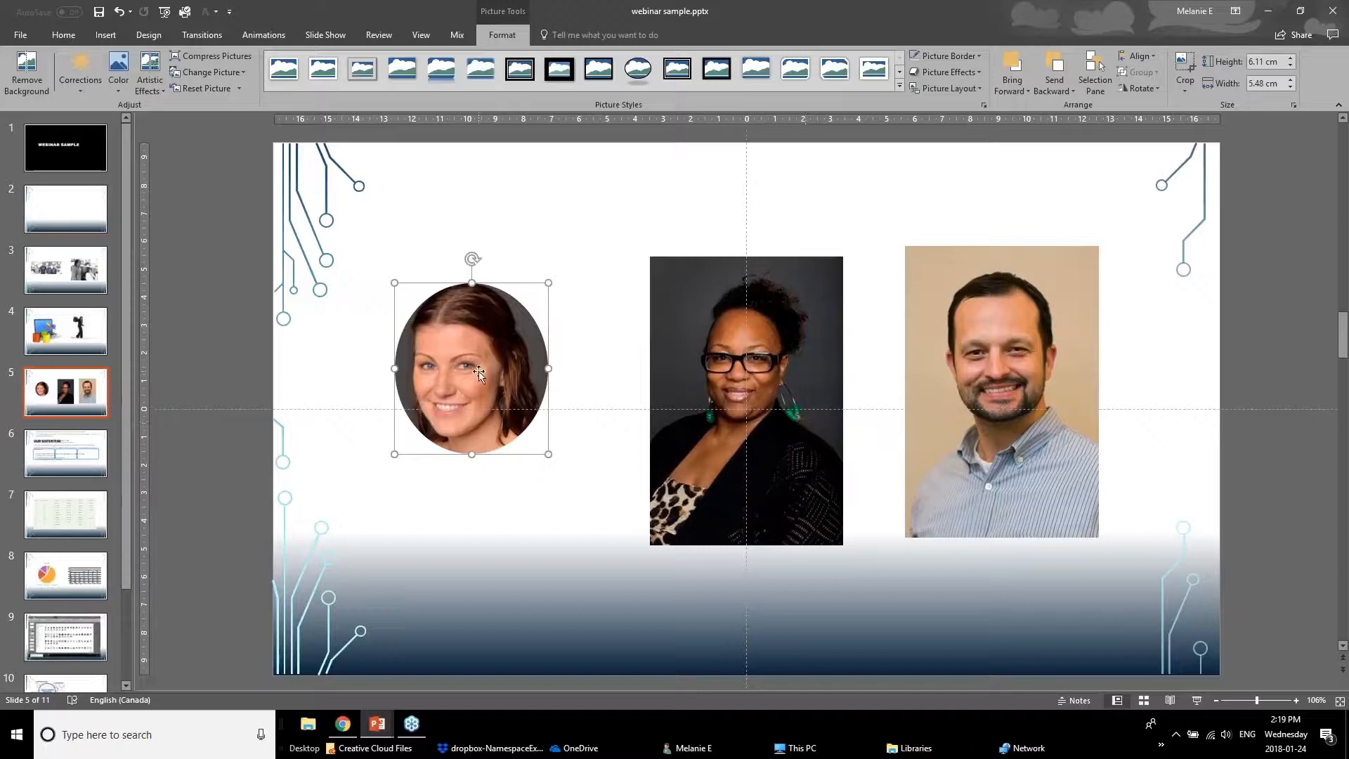
{"action": "left_click", "coordinate": [64, 35]}
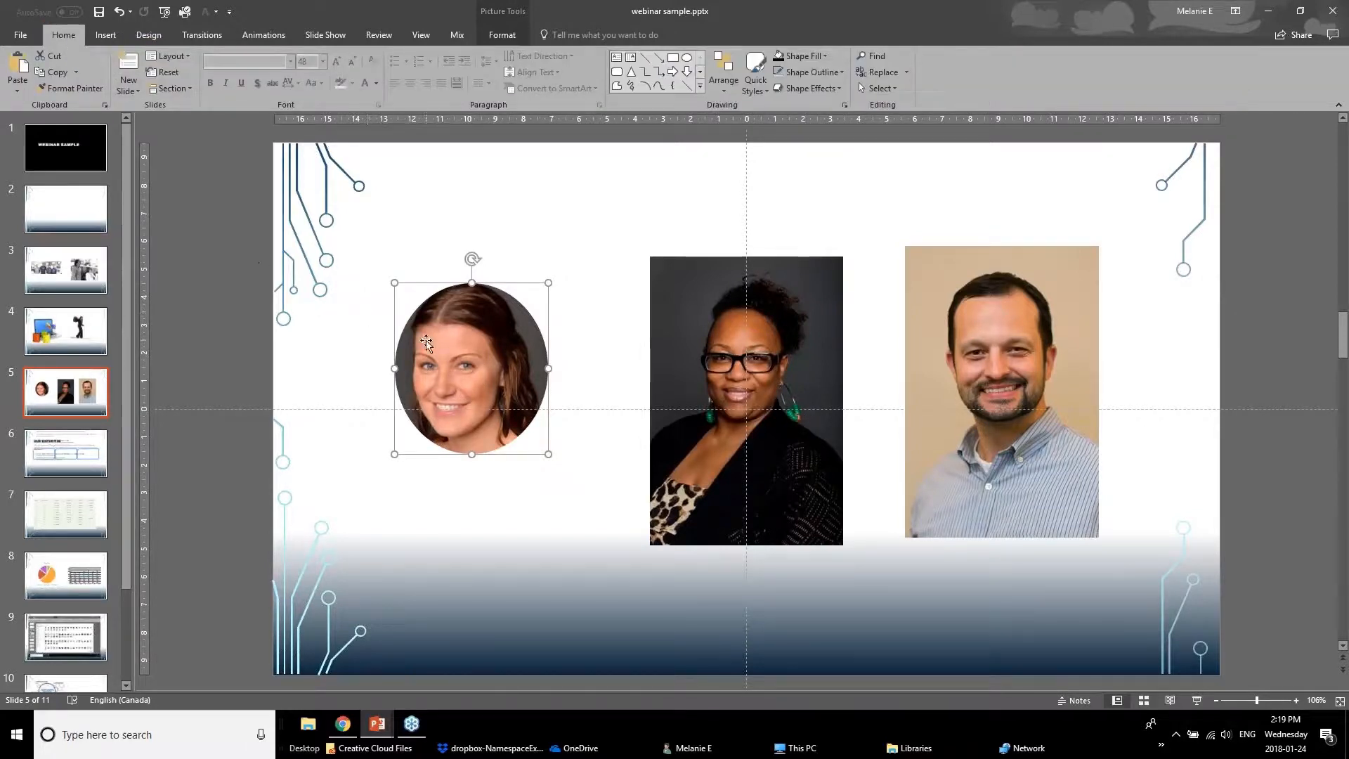
{"action": "left_click", "coordinate": [82, 90]}
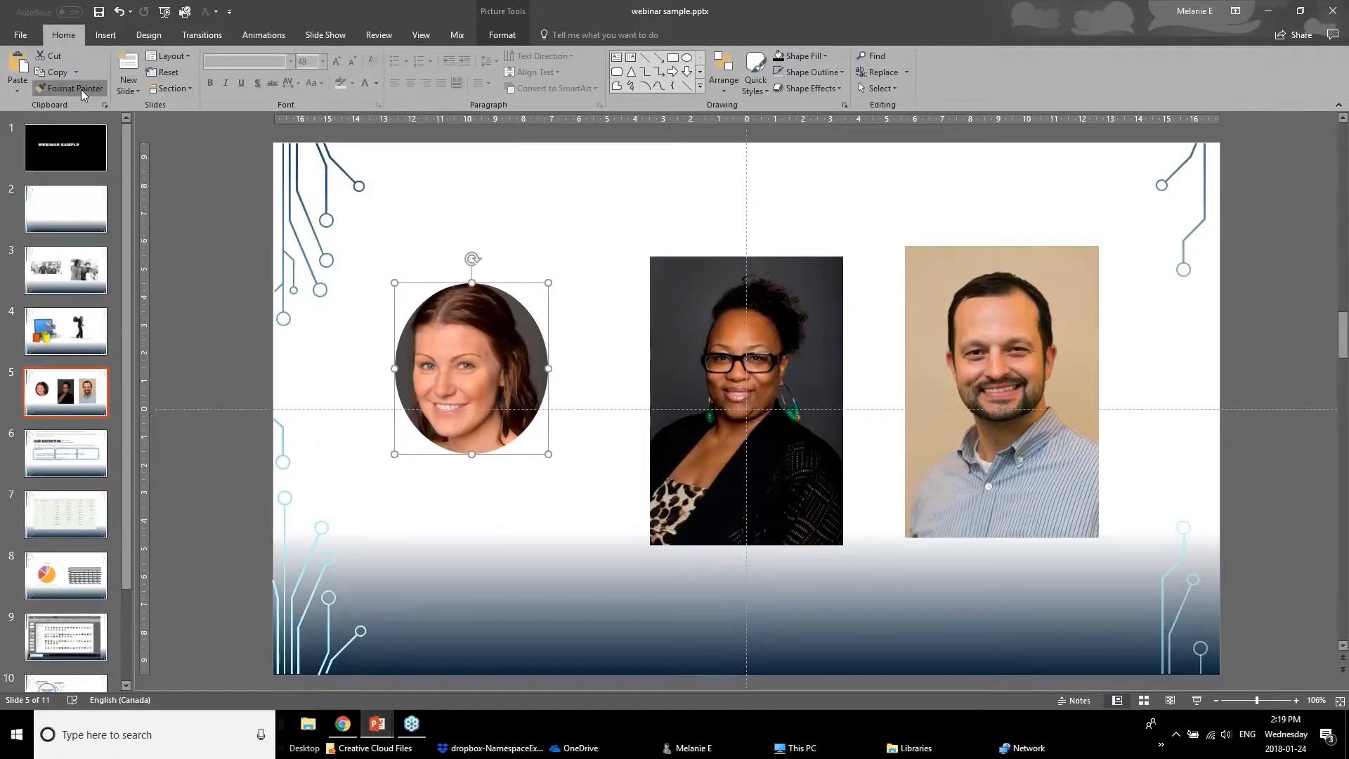
{"action": "left_click", "coordinate": [726, 296]}
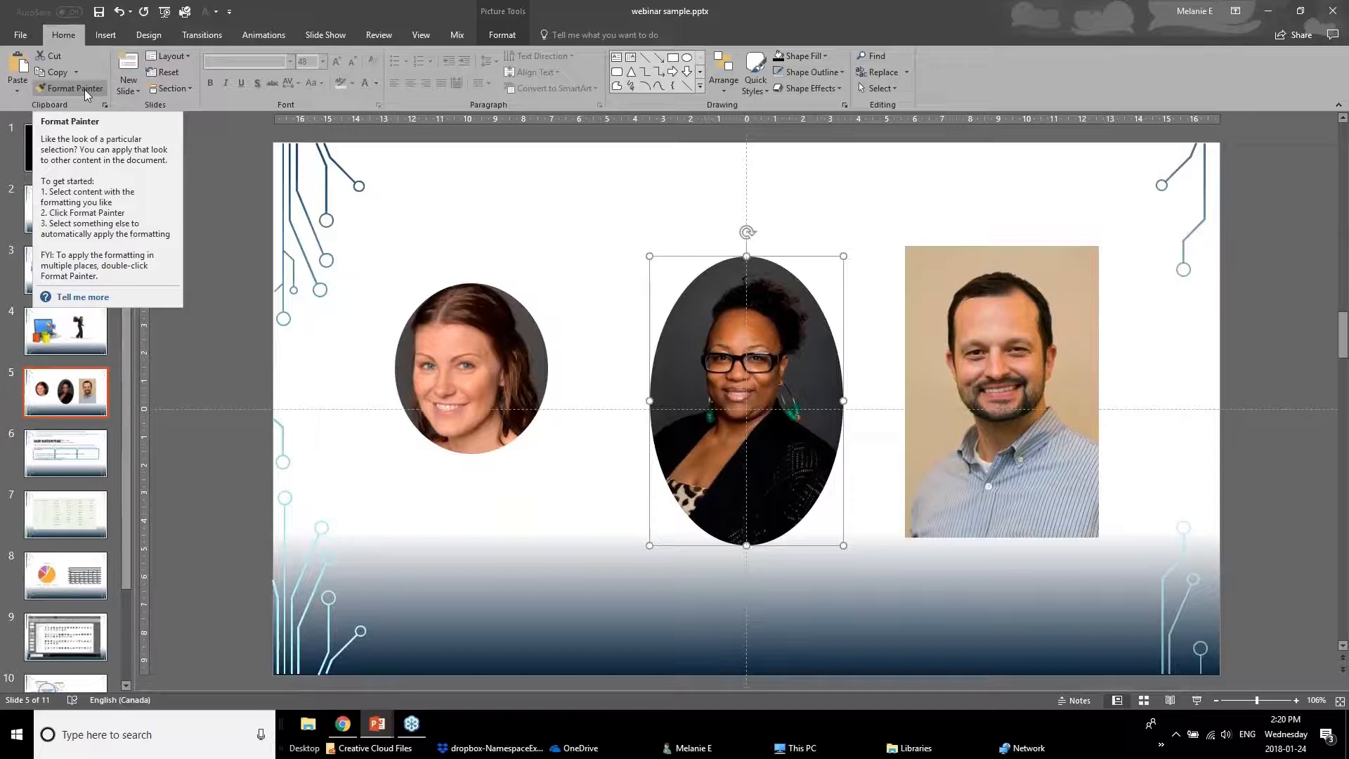
Use Format Painter to give the right portrait the left portrait's oval shape, and reselect the middle portrait.
{"action": "left_click", "coordinate": [507, 356]}
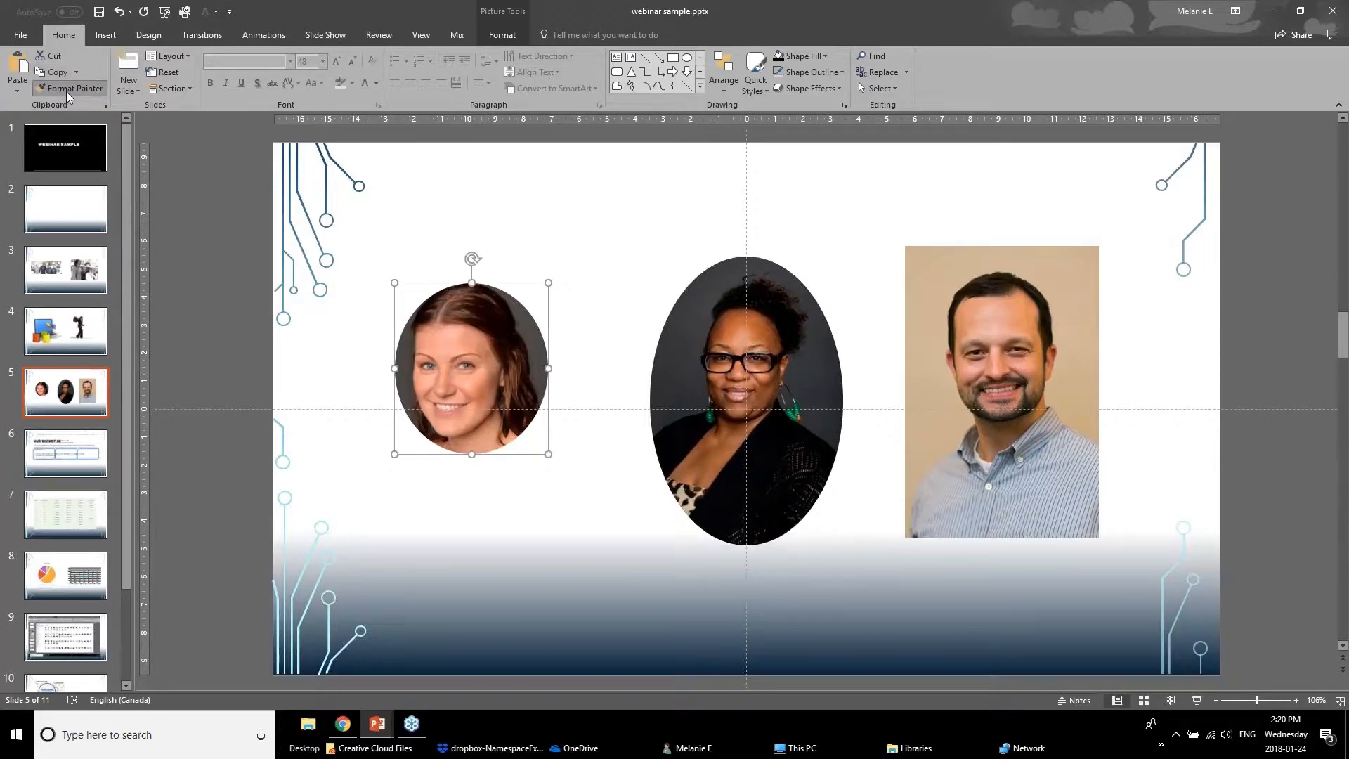
{"action": "left_click", "coordinate": [975, 360]}
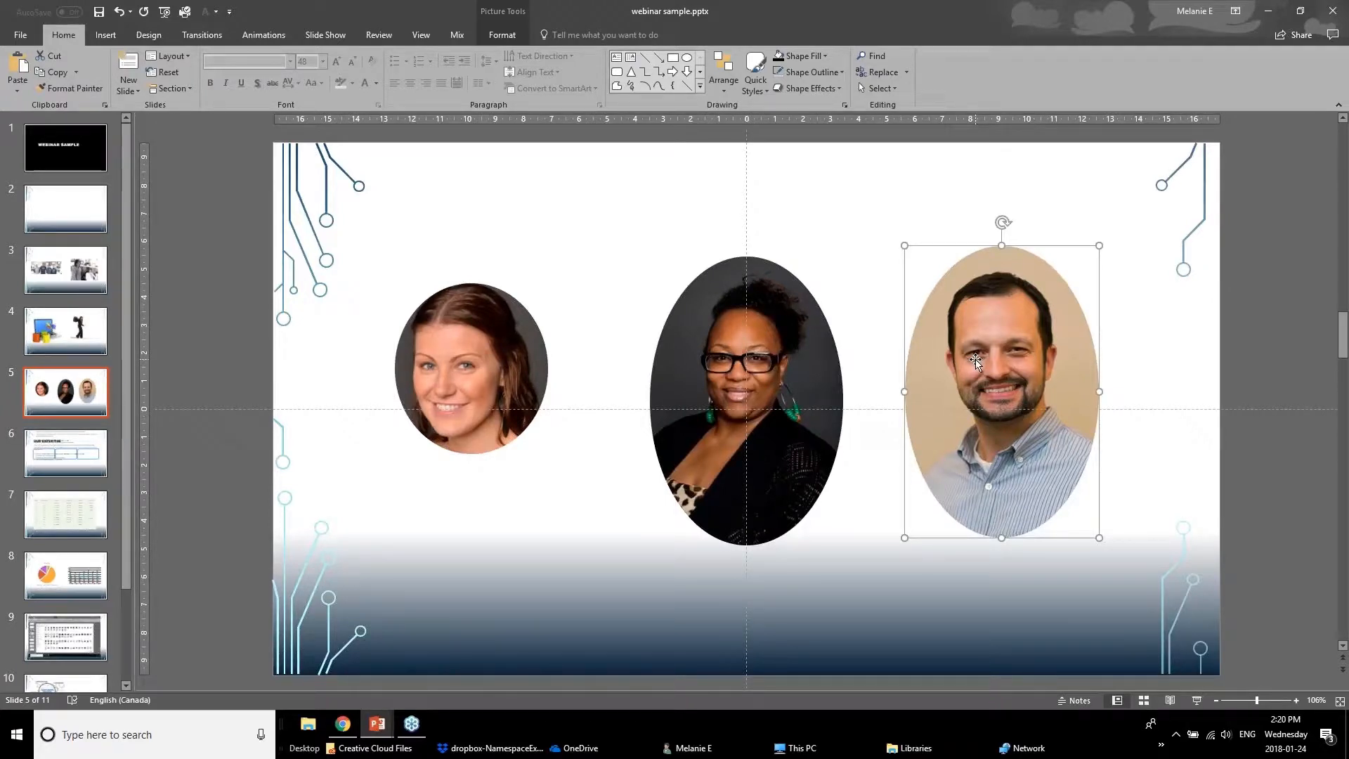
{"action": "left_click", "coordinate": [74, 94]}
{"action": "left_click", "coordinate": [701, 442]}
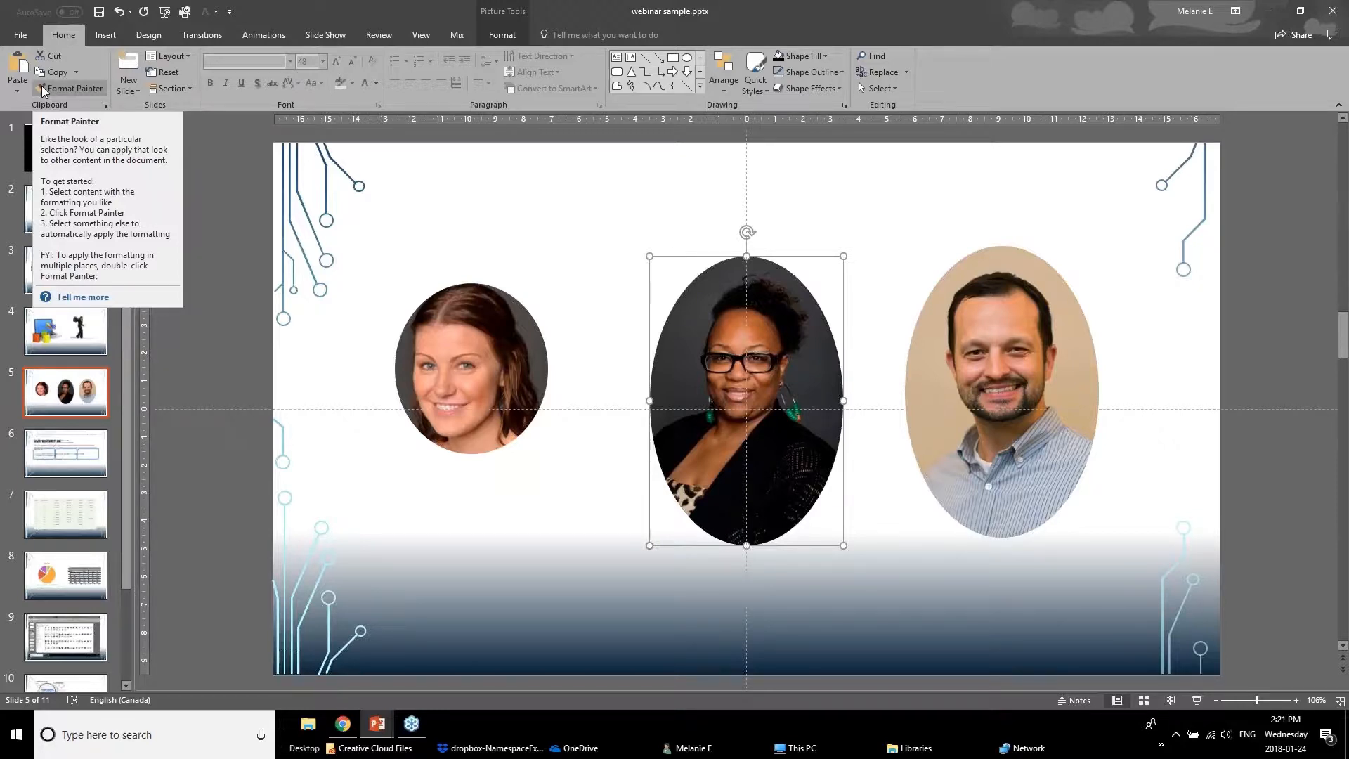
Switch to the Powerpoint Webinar January 2018 v1 presentation and show slide 10, Cropping & Framing.
{"action": "left_click", "coordinate": [419, 578]}
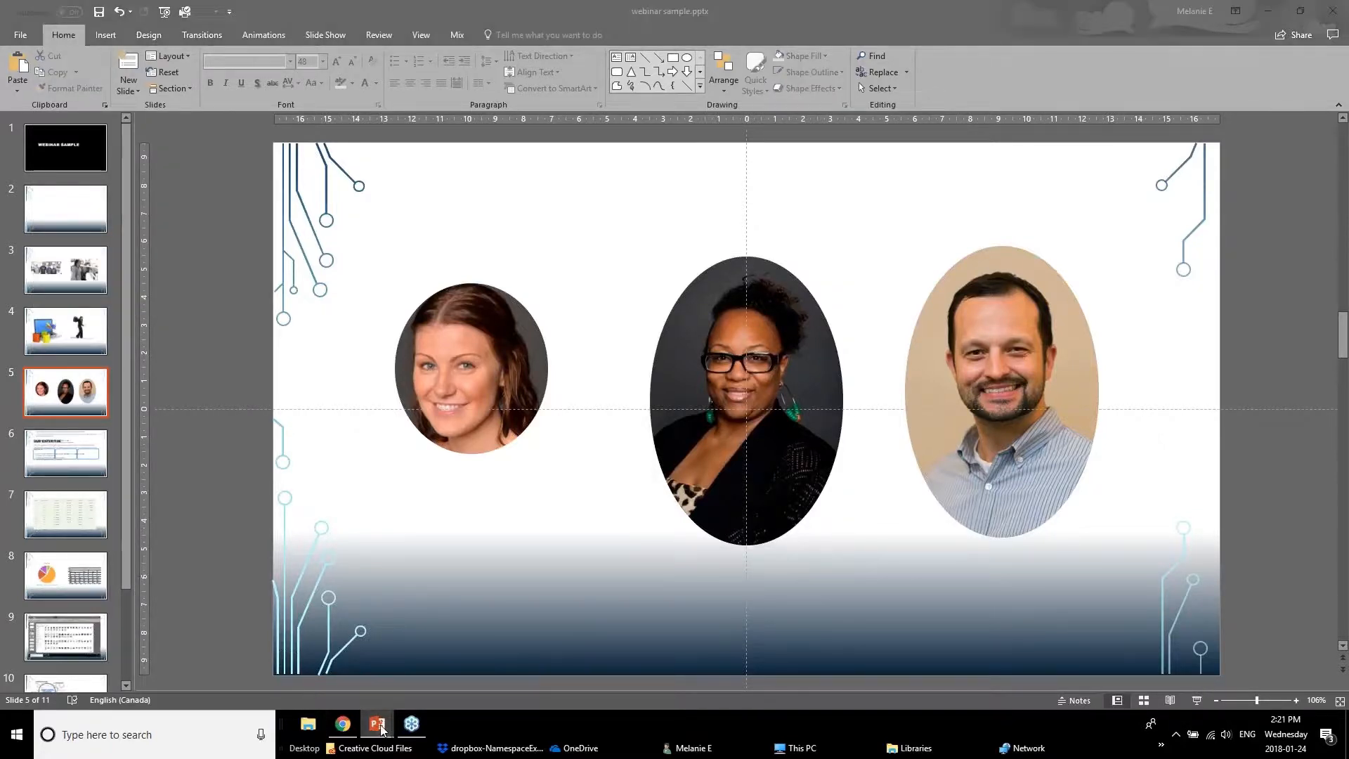
{"action": "mouse_move", "coordinate": [389, 730]}
{"action": "left_click", "coordinate": [295, 674]}
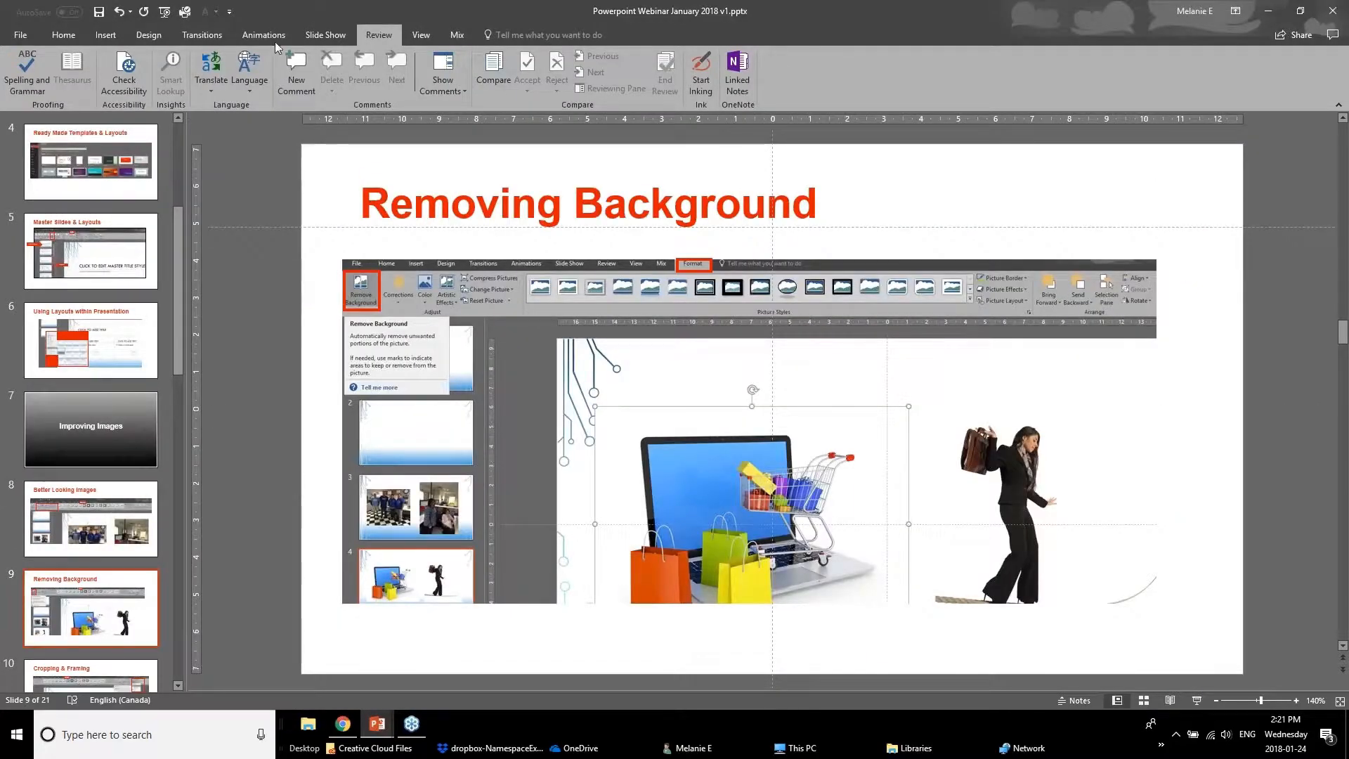
{"action": "left_click", "coordinate": [122, 534]}
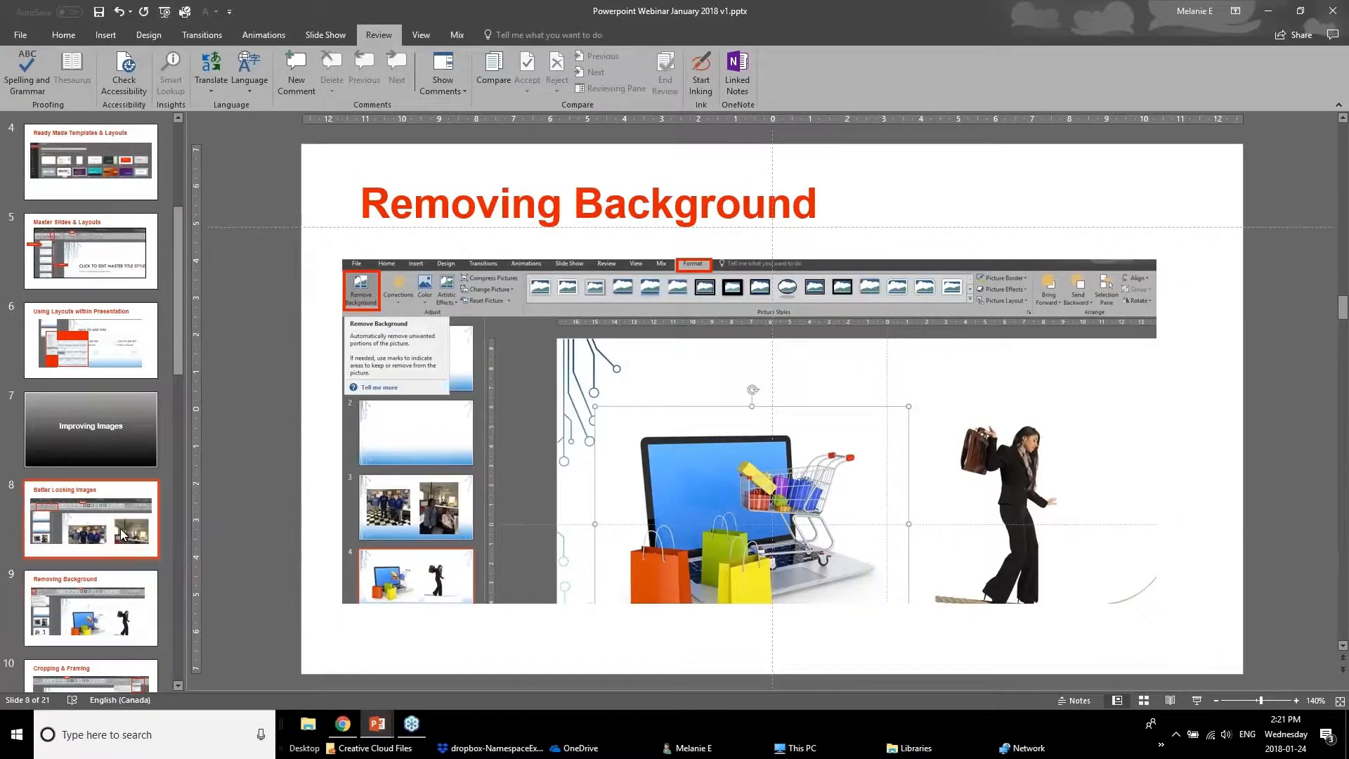
{"action": "scroll", "coordinate": [121, 528], "scroll_direction": "down", "scroll_amount": 2}
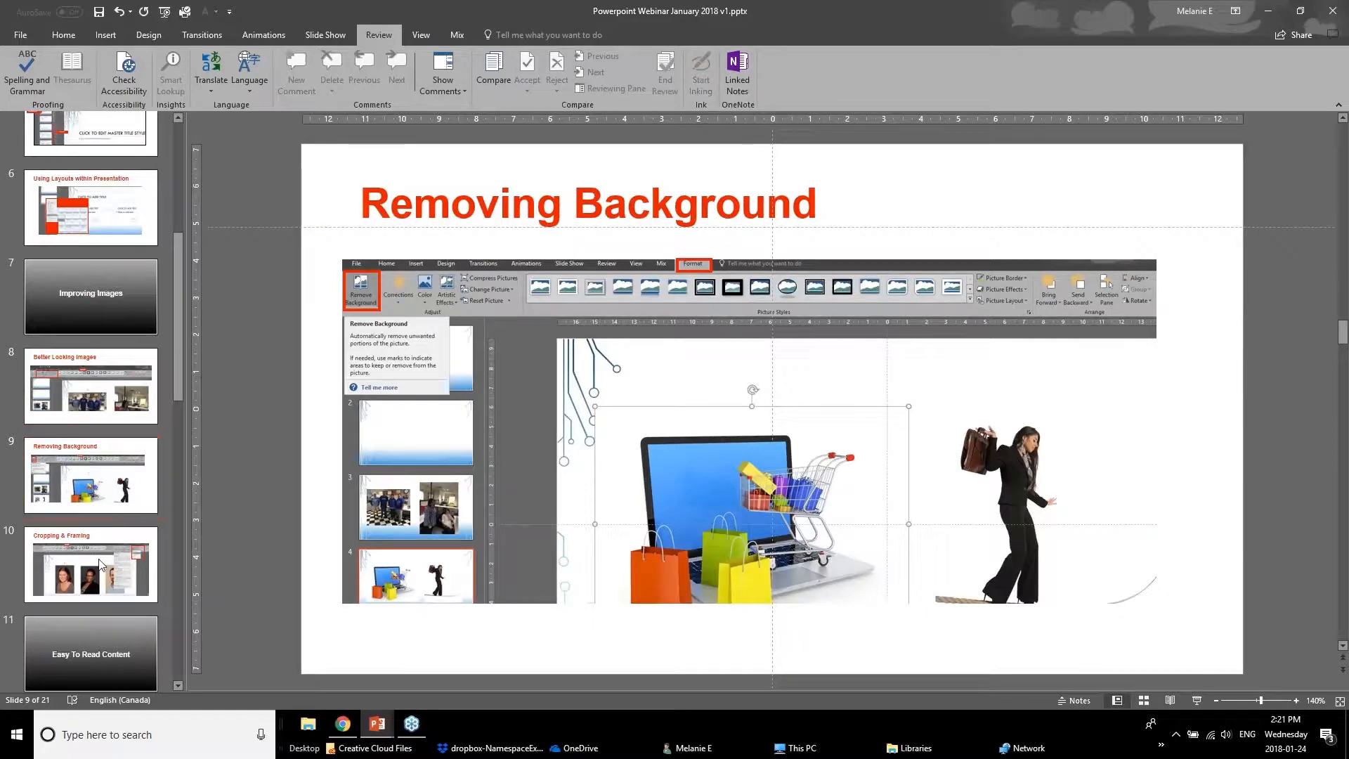
{"action": "scroll", "coordinate": [99, 566], "scroll_direction": "down", "scroll_amount": 1}
{"action": "left_click", "coordinate": [88, 512]}
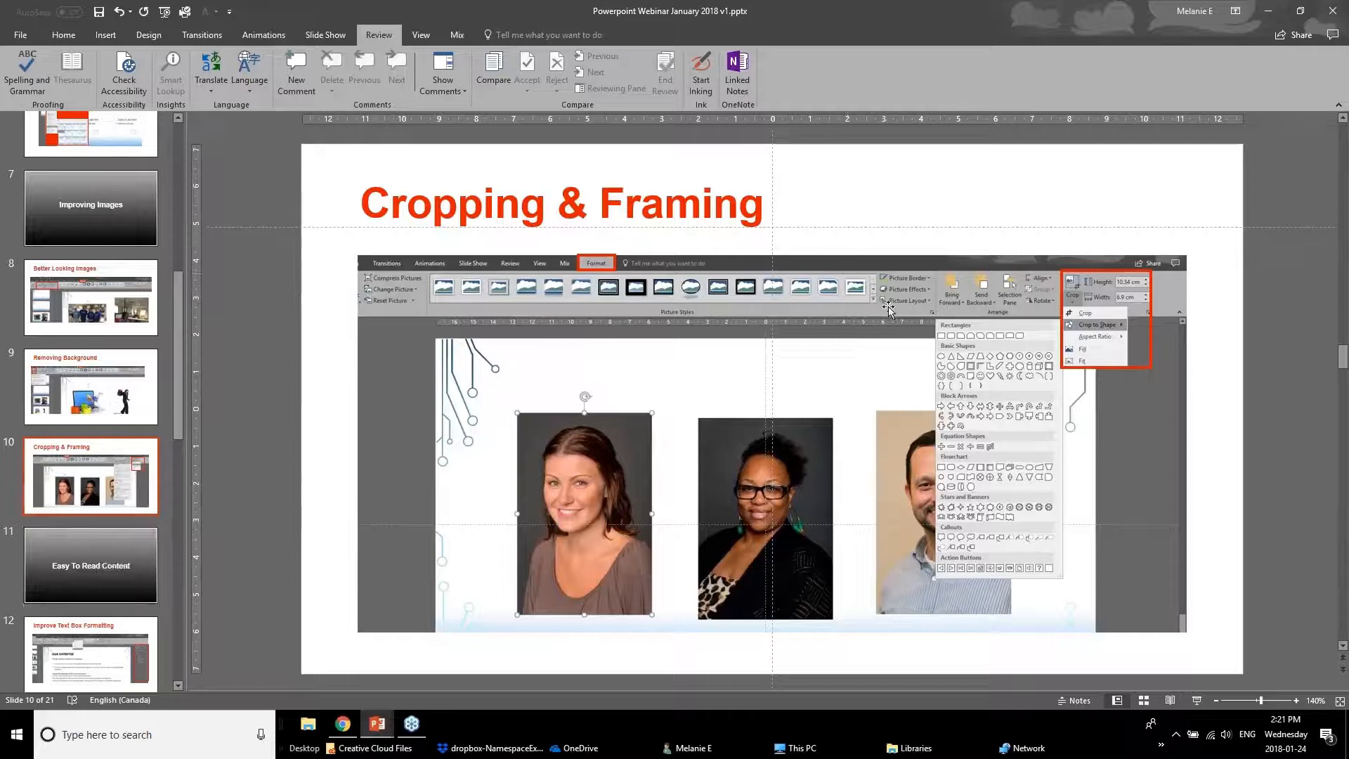
Switch back to the webinar sample presentation with the three portraits on slide 5.
{"action": "left_click", "coordinate": [380, 724]}
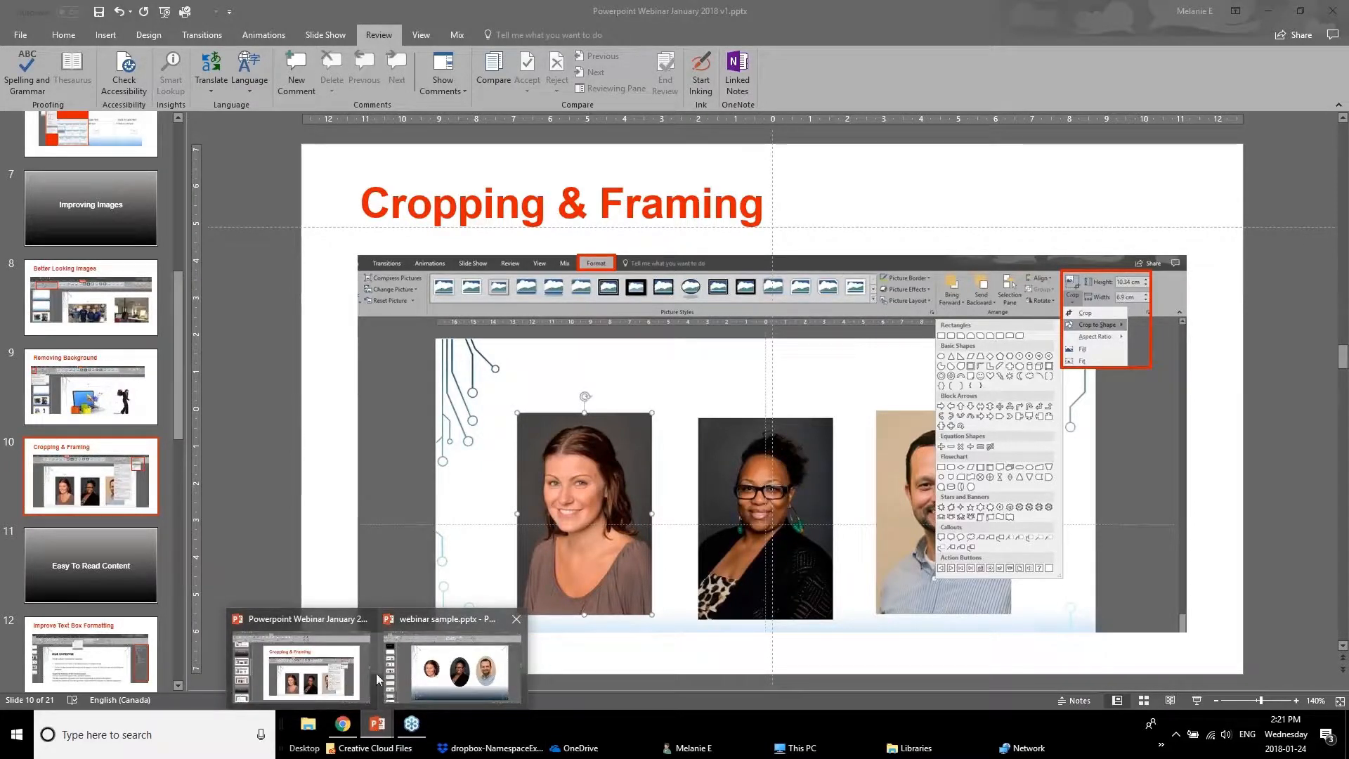
{"action": "left_click", "coordinate": [320, 689]}
{"action": "left_click", "coordinate": [377, 724]}
{"action": "left_click", "coordinate": [457, 666]}
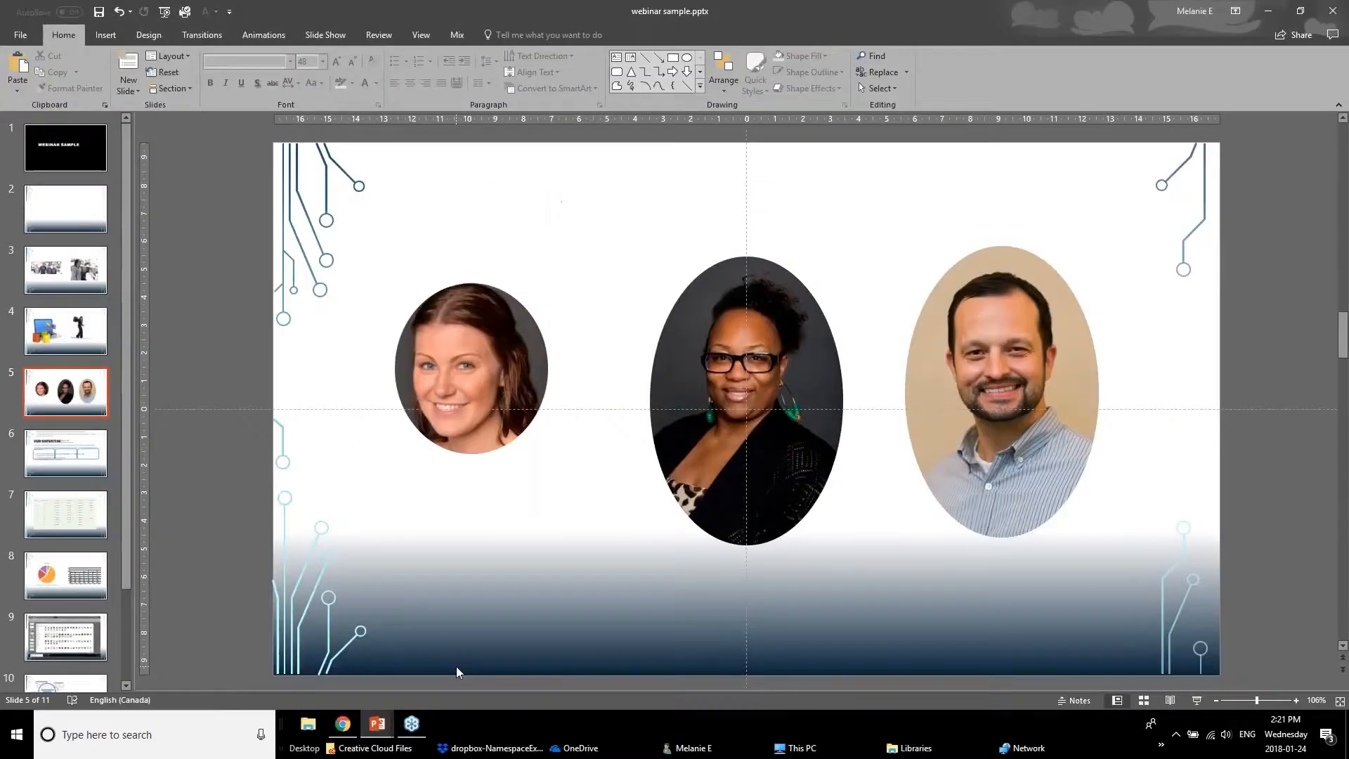
Apply the tilted white frame picture style to the left portrait, move it slightly up and to the right, and deselect it.
{"action": "left_click", "coordinate": [449, 392]}
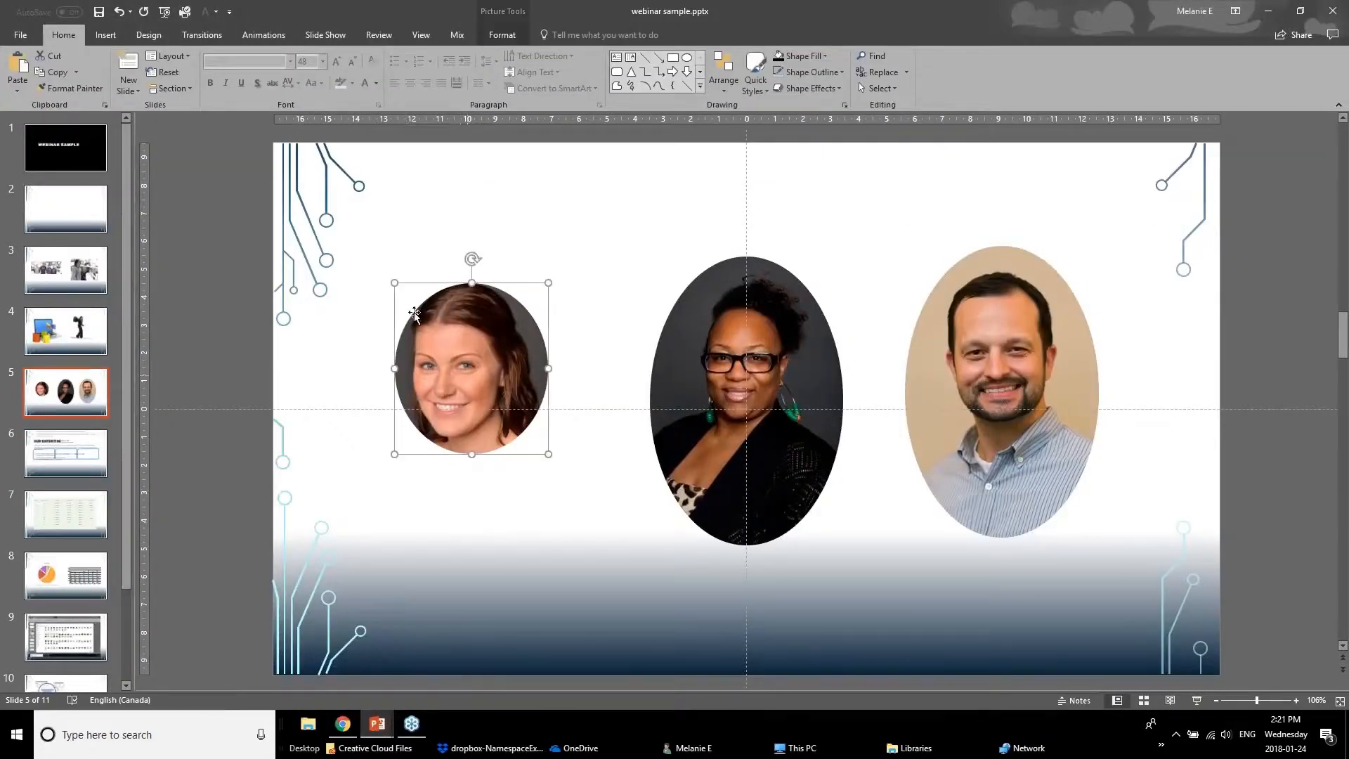
{"action": "left_click", "coordinate": [502, 34]}
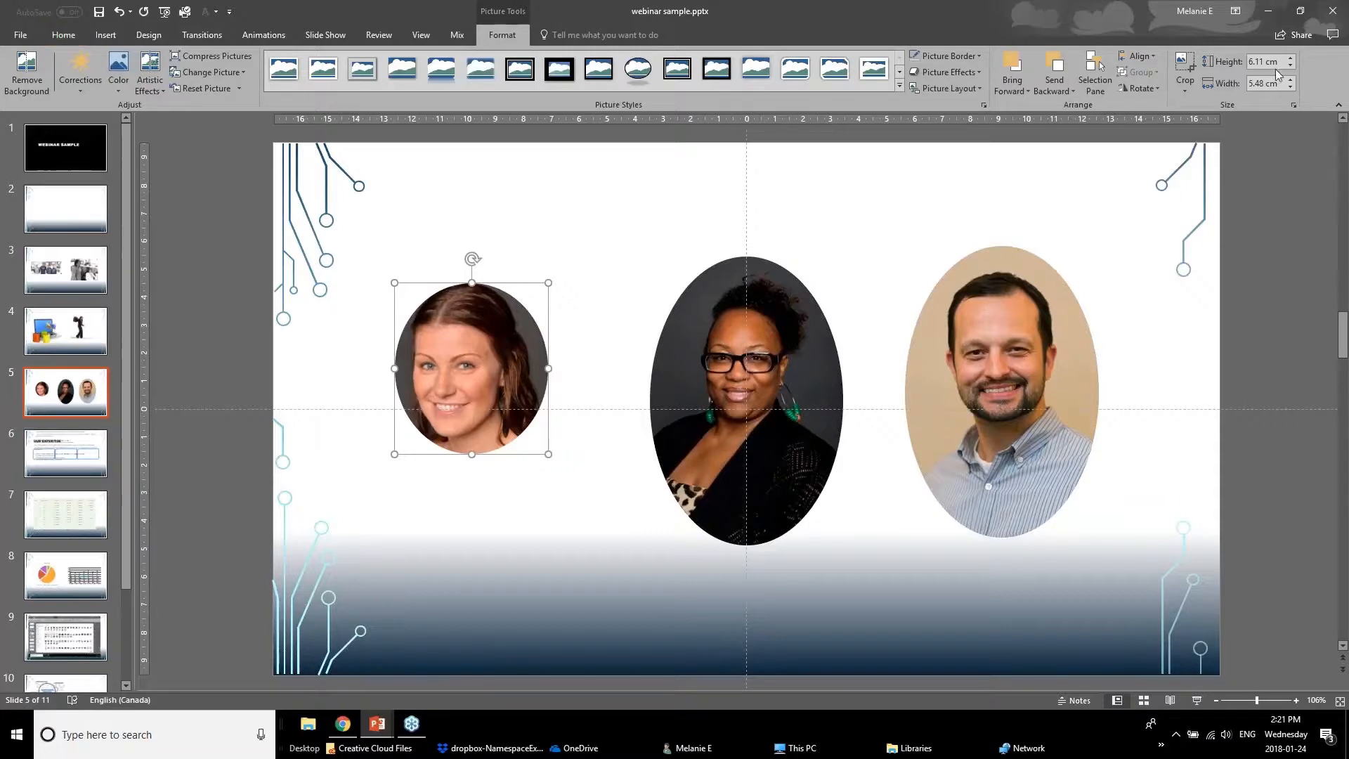
{"action": "left_click", "coordinate": [900, 87]}
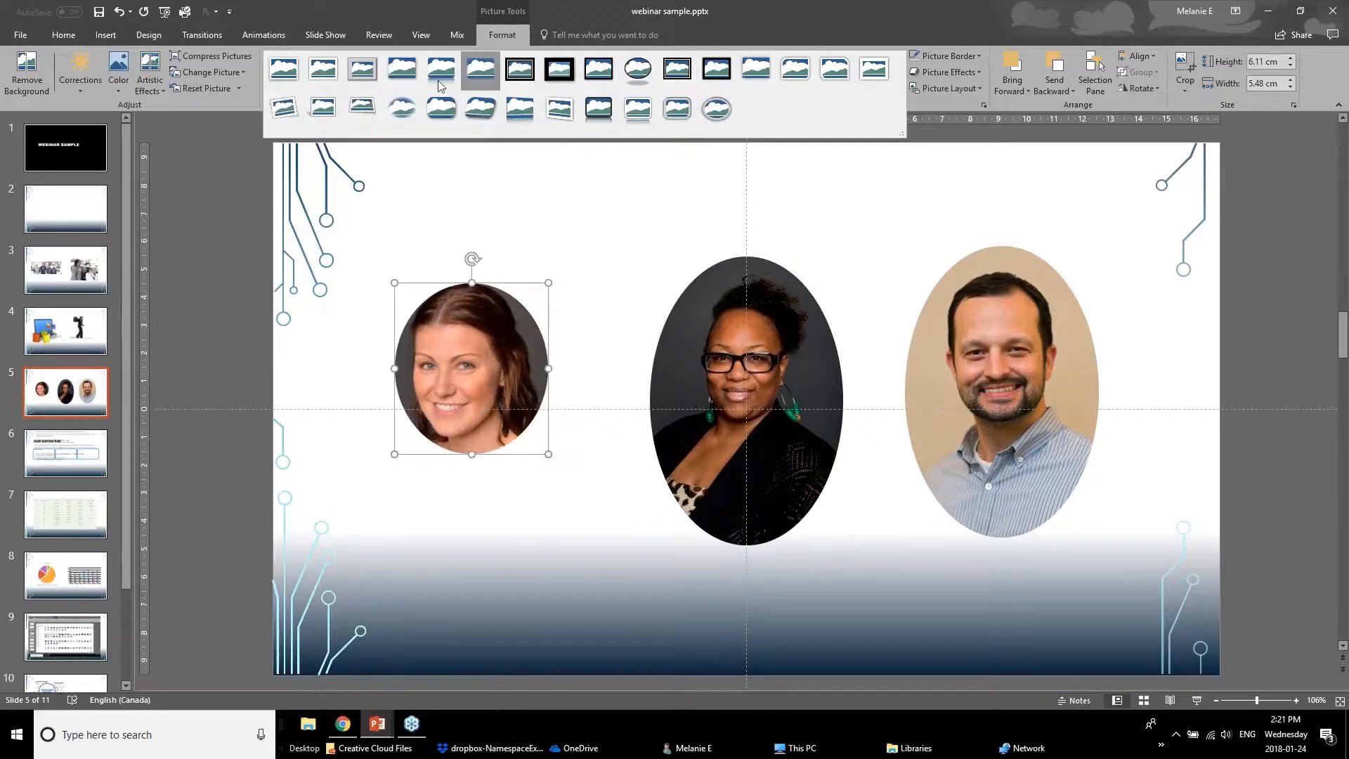
{"action": "left_click", "coordinate": [296, 103]}
{"action": "left_click_drag", "start_coordinate": [490, 407], "coordinate": [511, 371]}
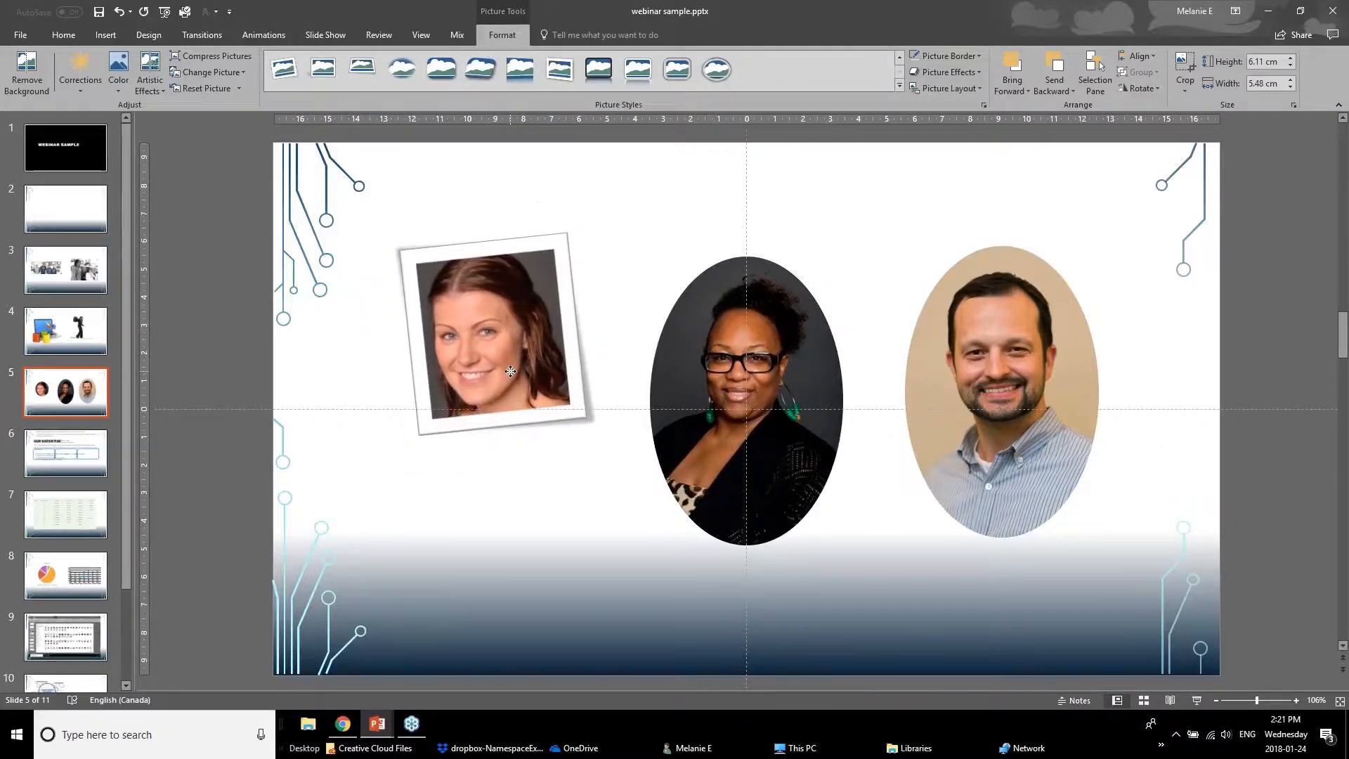
{"action": "left_click", "coordinate": [270, 418]}
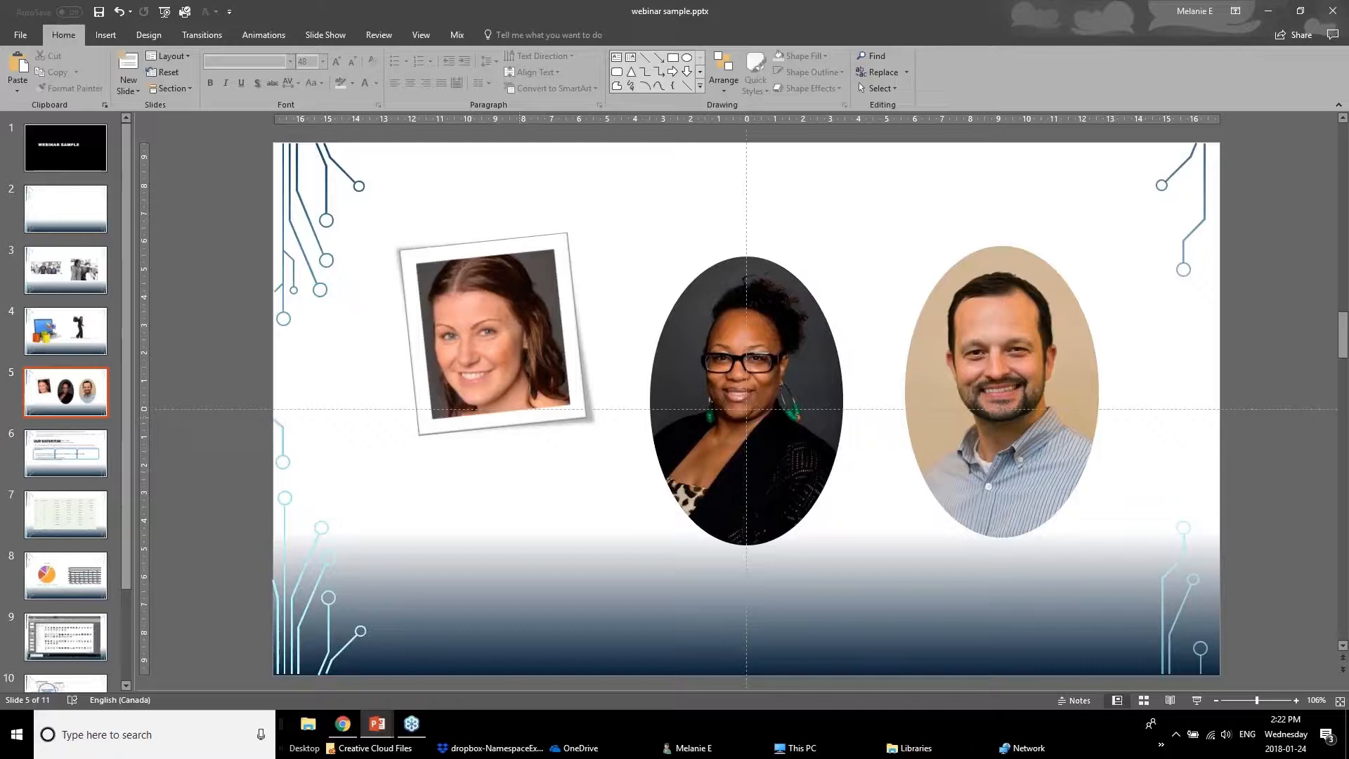
Examine the picture border and picture effects options, including shadows, for the middle portrait without applying any.
{"action": "left_click", "coordinate": [710, 346]}
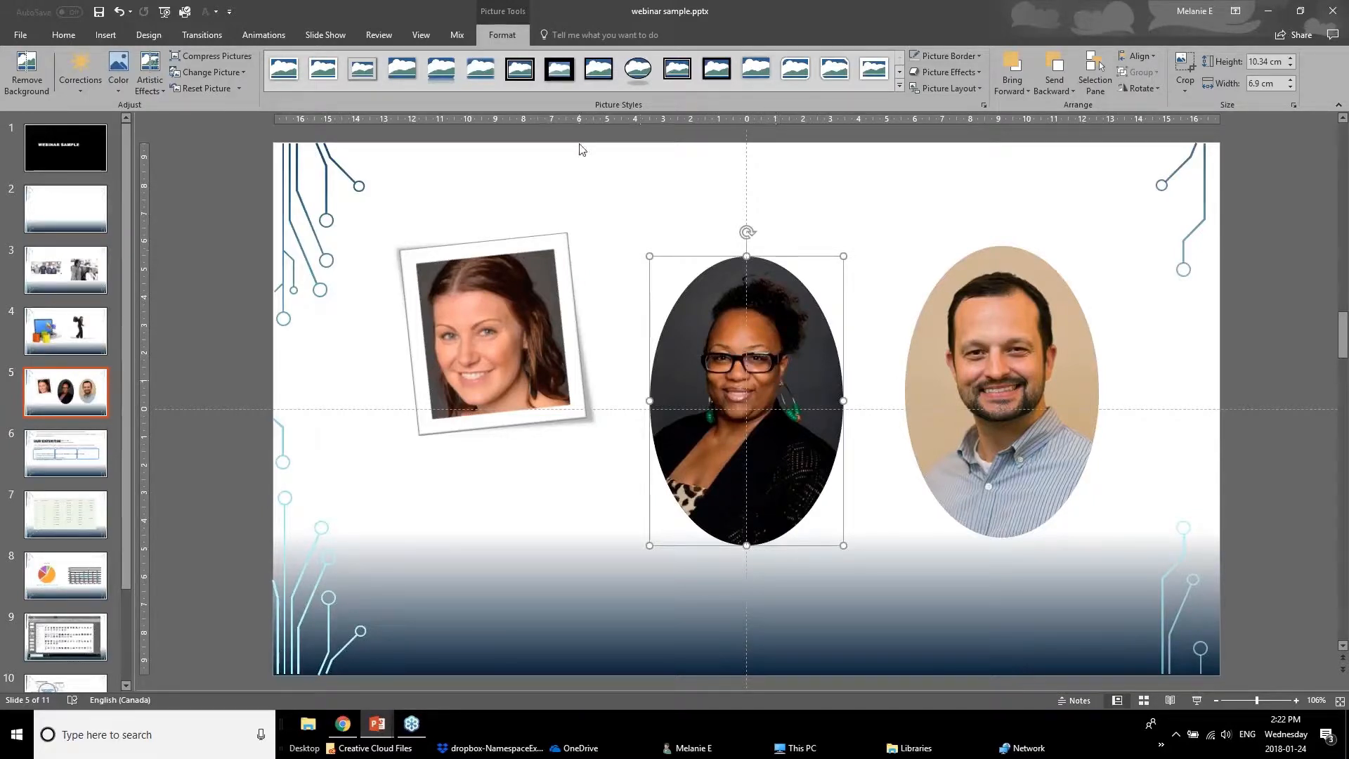
{"action": "left_click", "coordinate": [944, 56]}
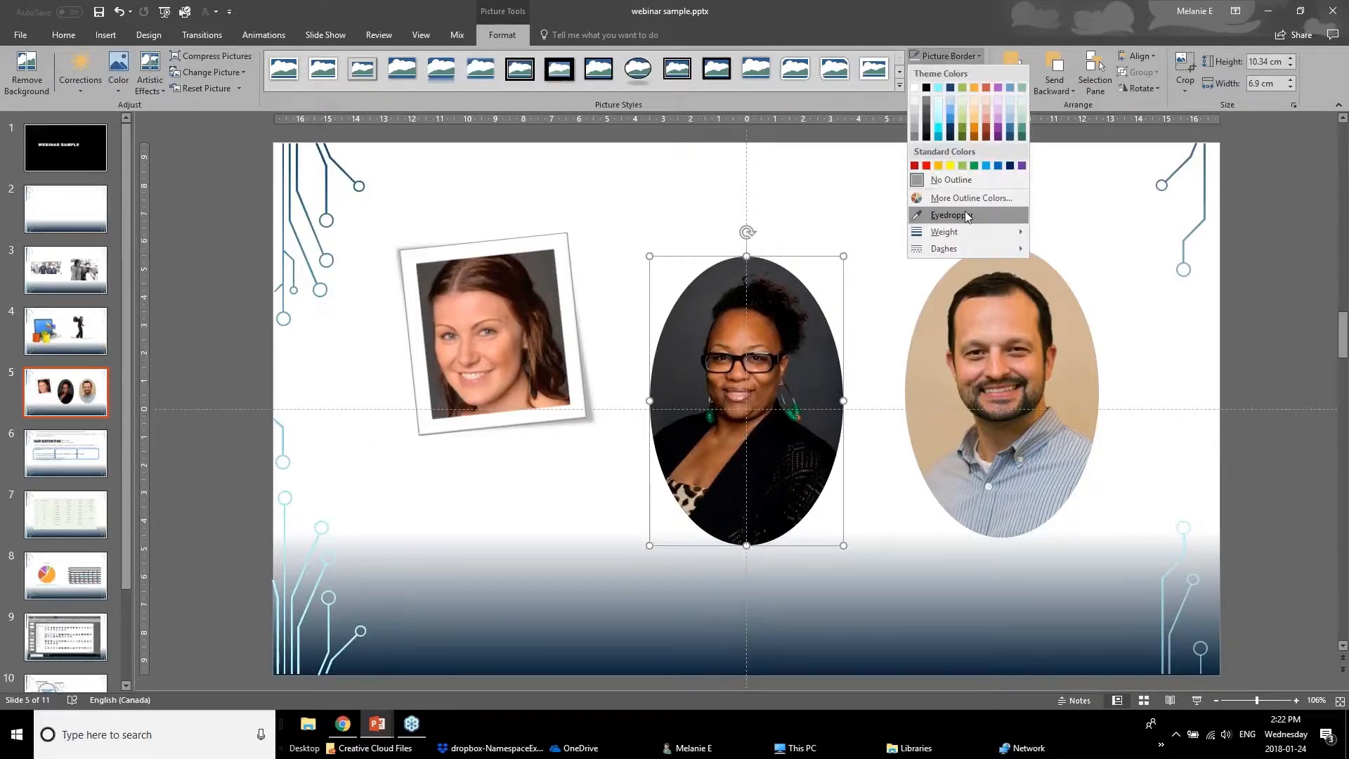
{"action": "left_click", "coordinate": [845, 204]}
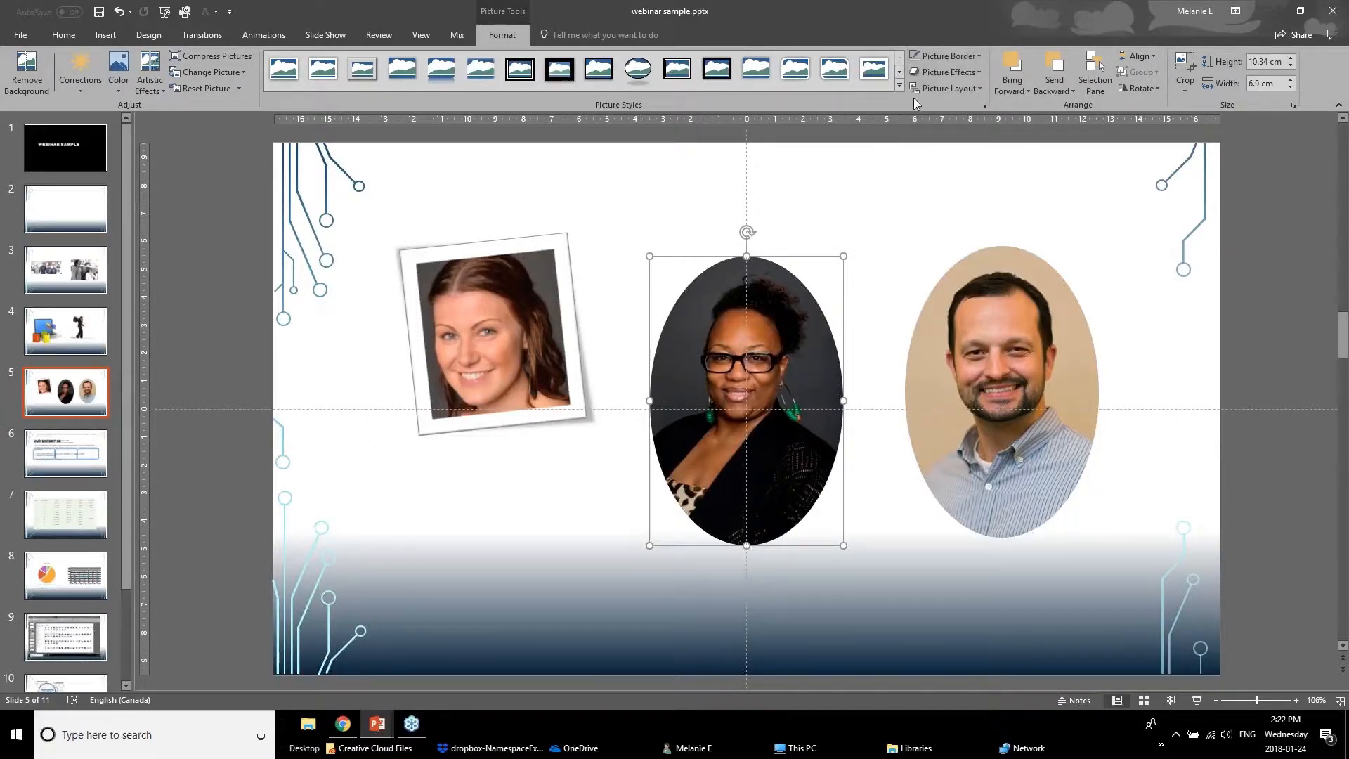
{"action": "left_click", "coordinate": [952, 58]}
{"action": "left_click", "coordinate": [974, 59]}
{"action": "left_click", "coordinate": [970, 73]}
{"action": "mouse_move", "coordinate": [984, 147]}
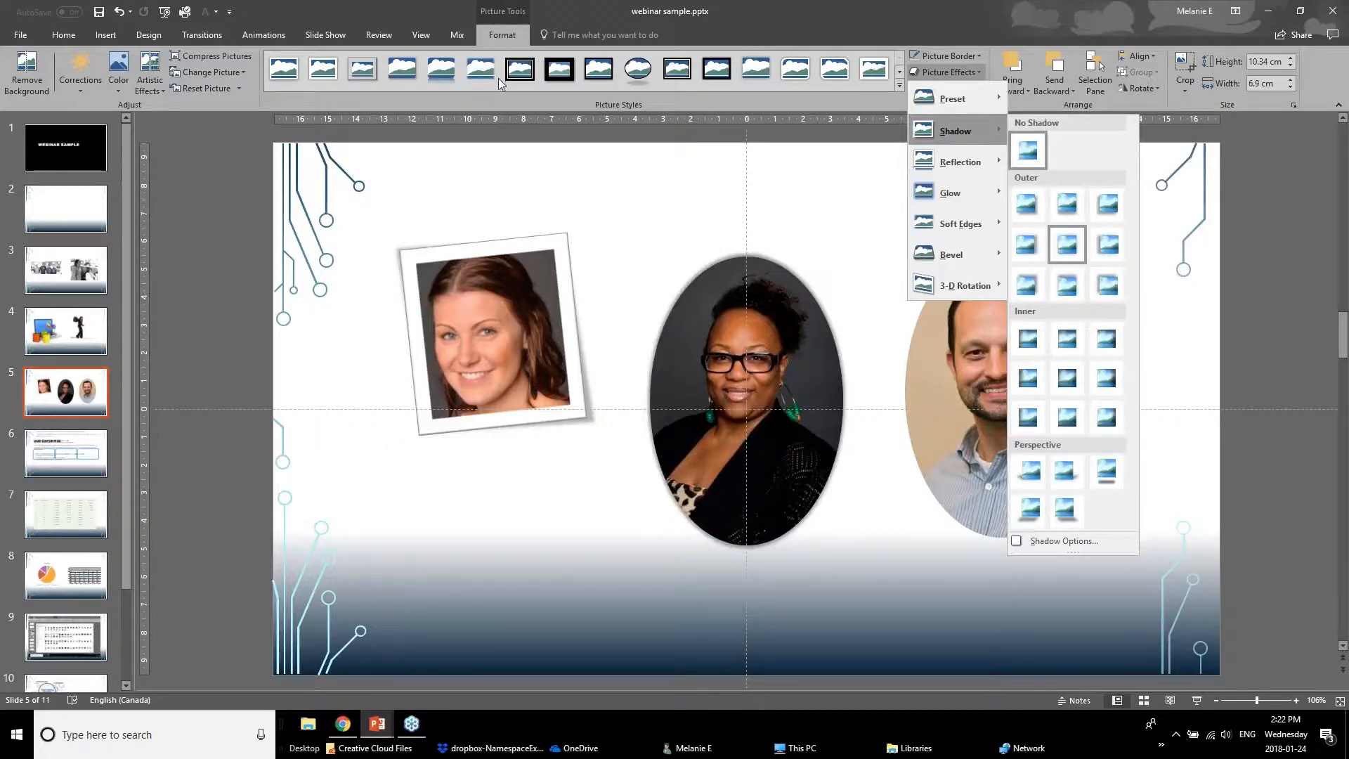
Give the left portrait a straight white frame picture style.
{"action": "left_click", "coordinate": [362, 70]}
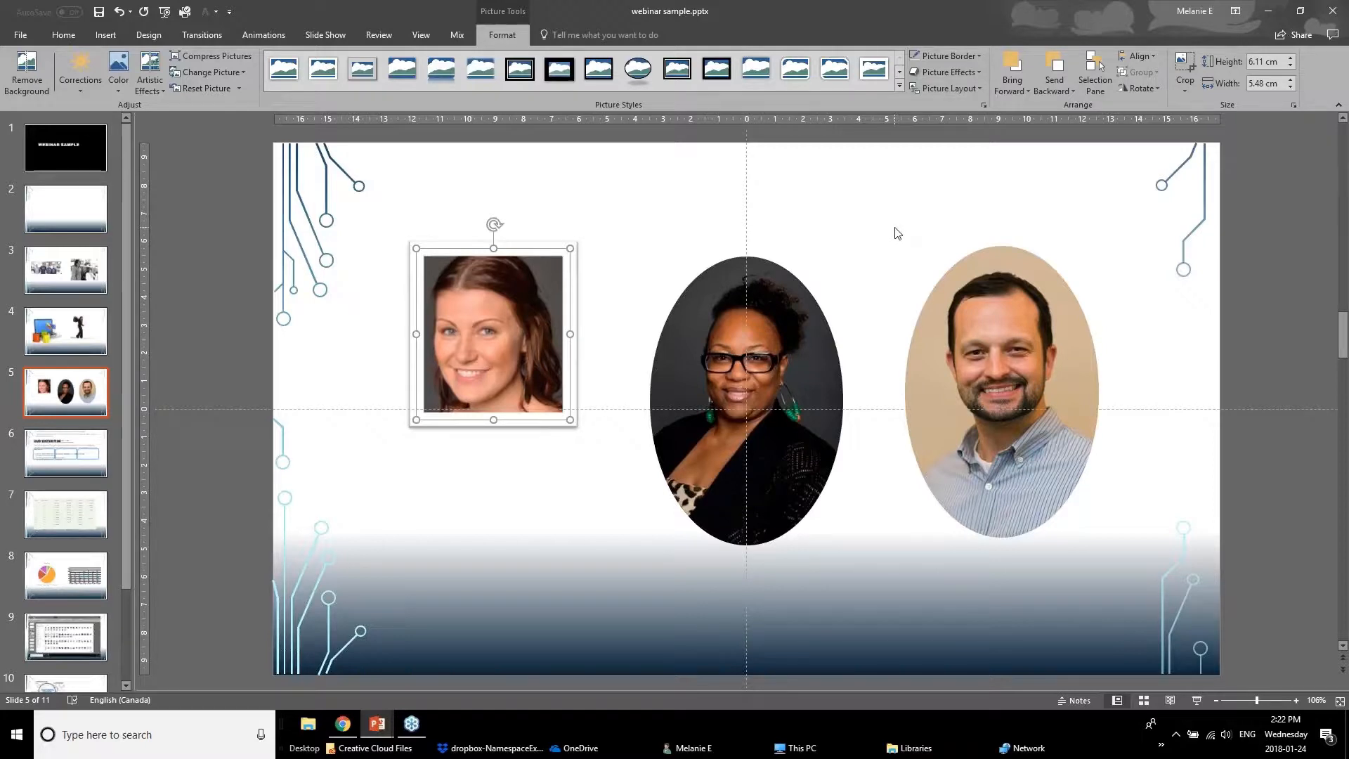
Switch to the Powerpoint Webinar January 2018 v1 presentation and go through slides 11 and 12, Easy To Read Content and Improve Text Box Formatting.
{"action": "left_click", "coordinate": [377, 724]}
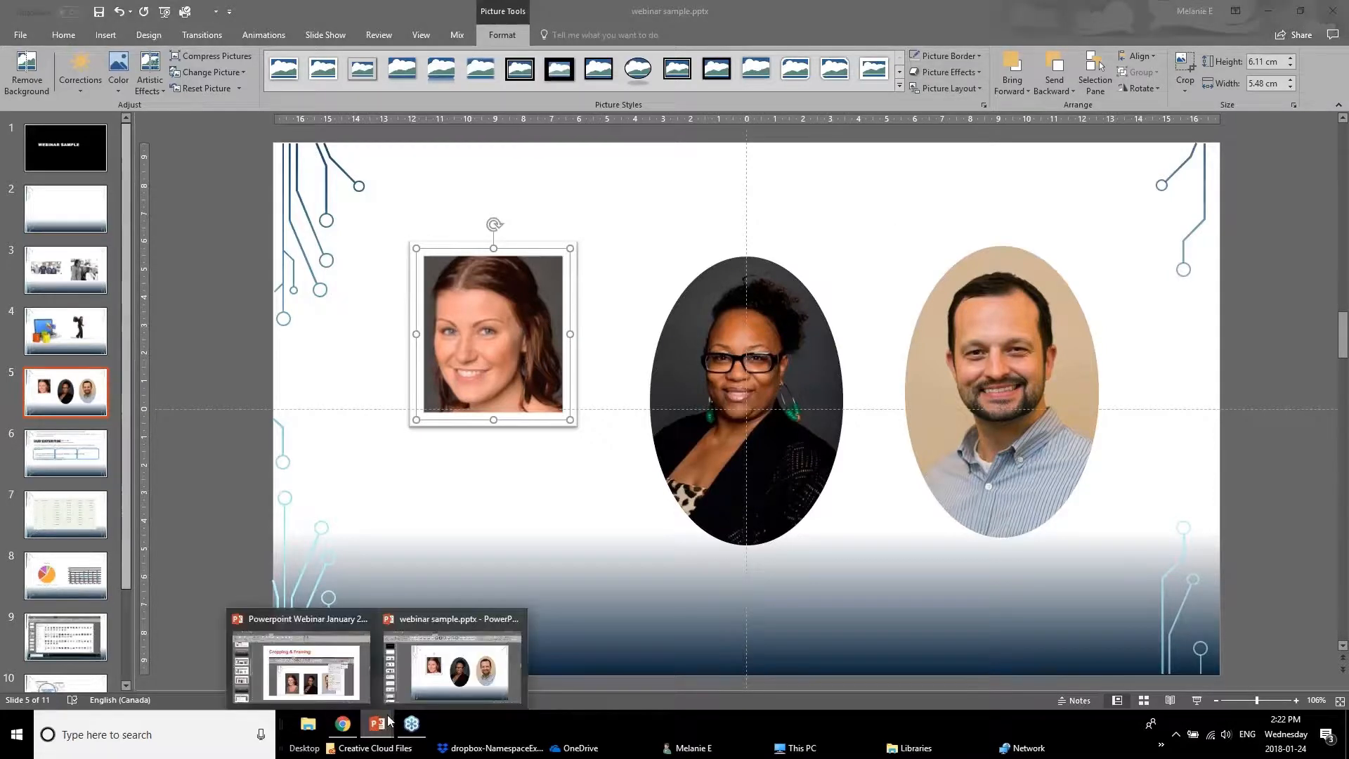
{"action": "left_click", "coordinate": [337, 671]}
{"action": "scroll", "coordinate": [156, 542], "scroll_direction": "down", "scroll_amount": 2}
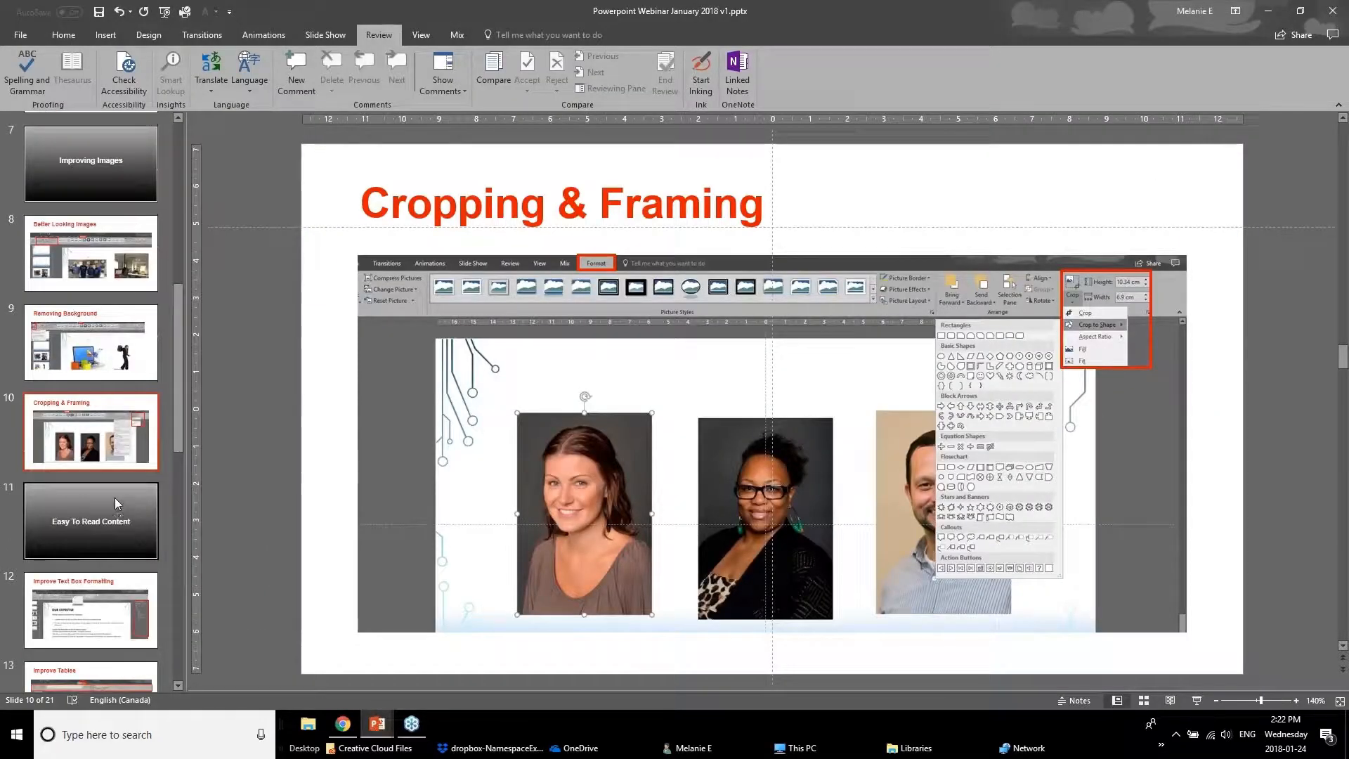
{"action": "left_click", "coordinate": [115, 499]}
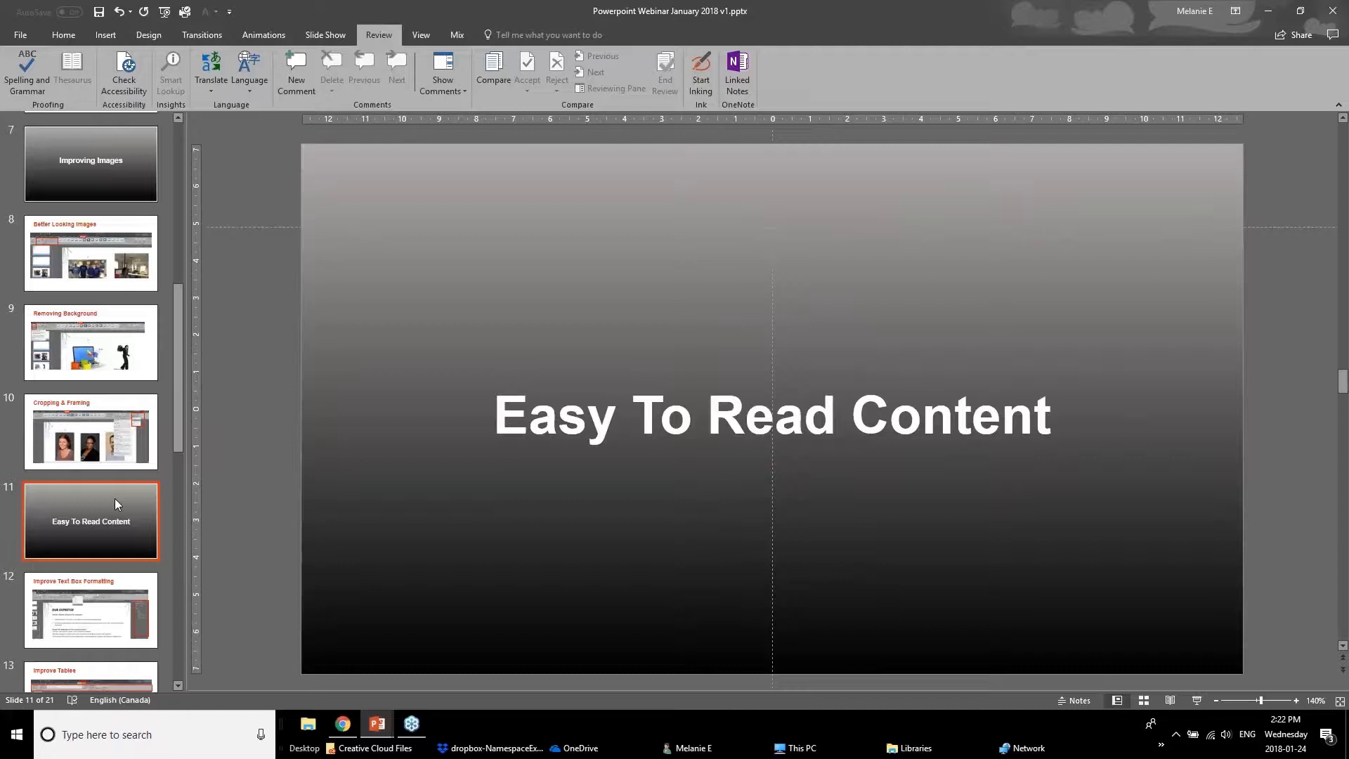
{"action": "left_click", "coordinate": [82, 636]}
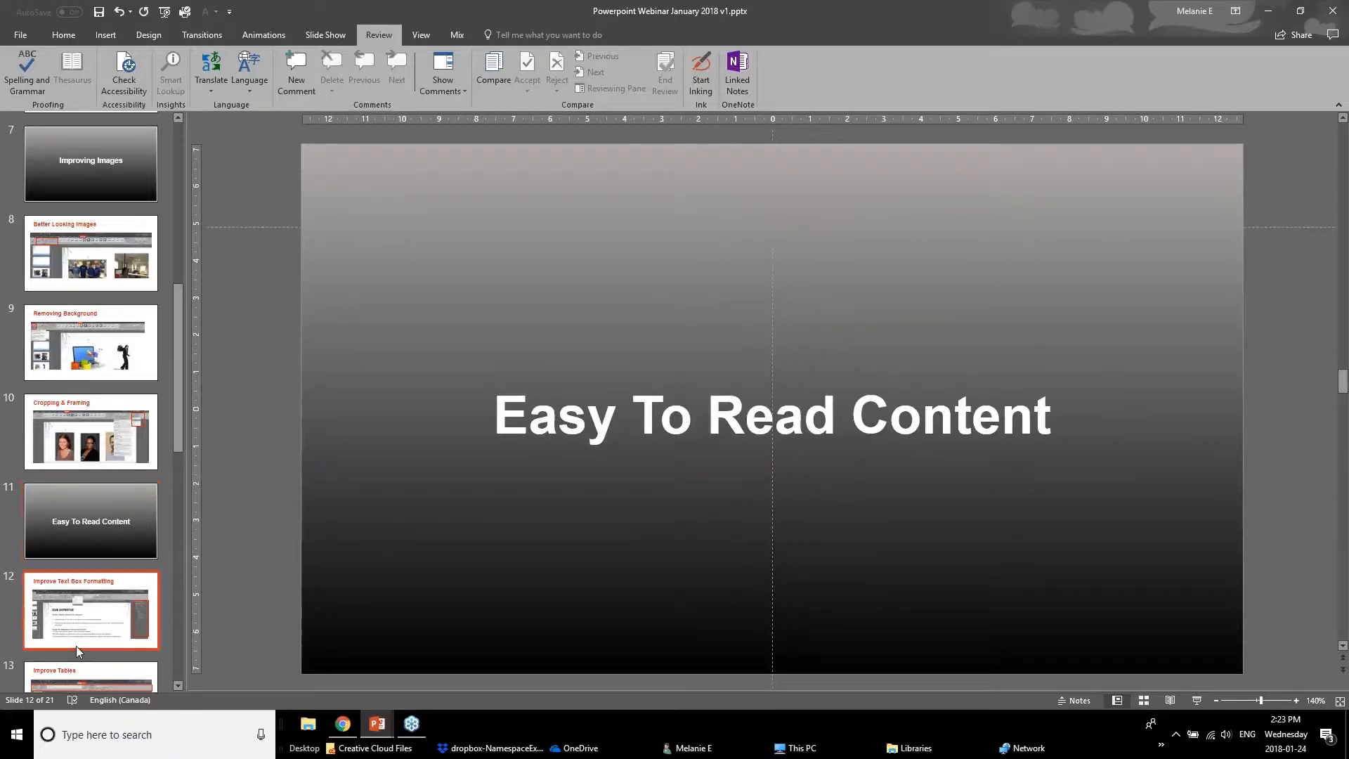
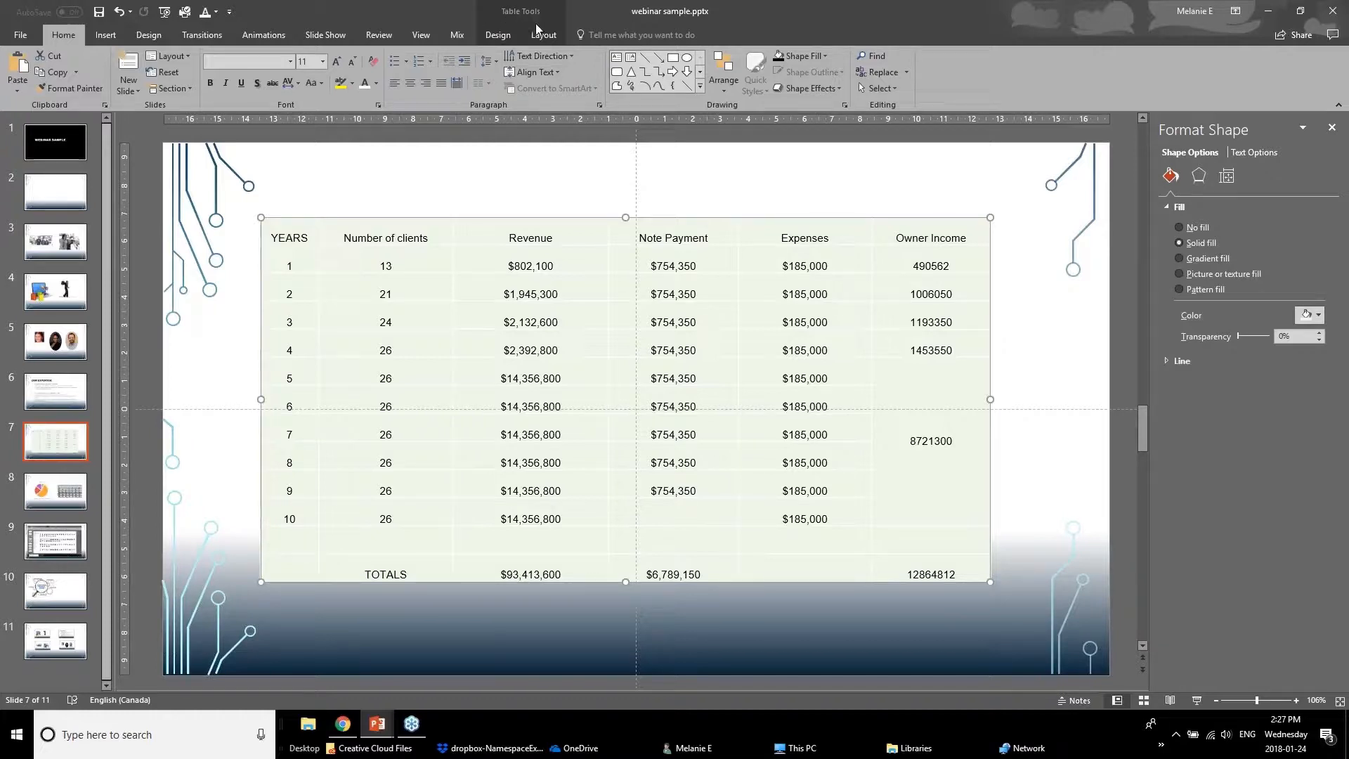
Examine the table design and table layout options available for the revenue table on slide 7.
{"action": "left_click", "coordinate": [500, 39]}
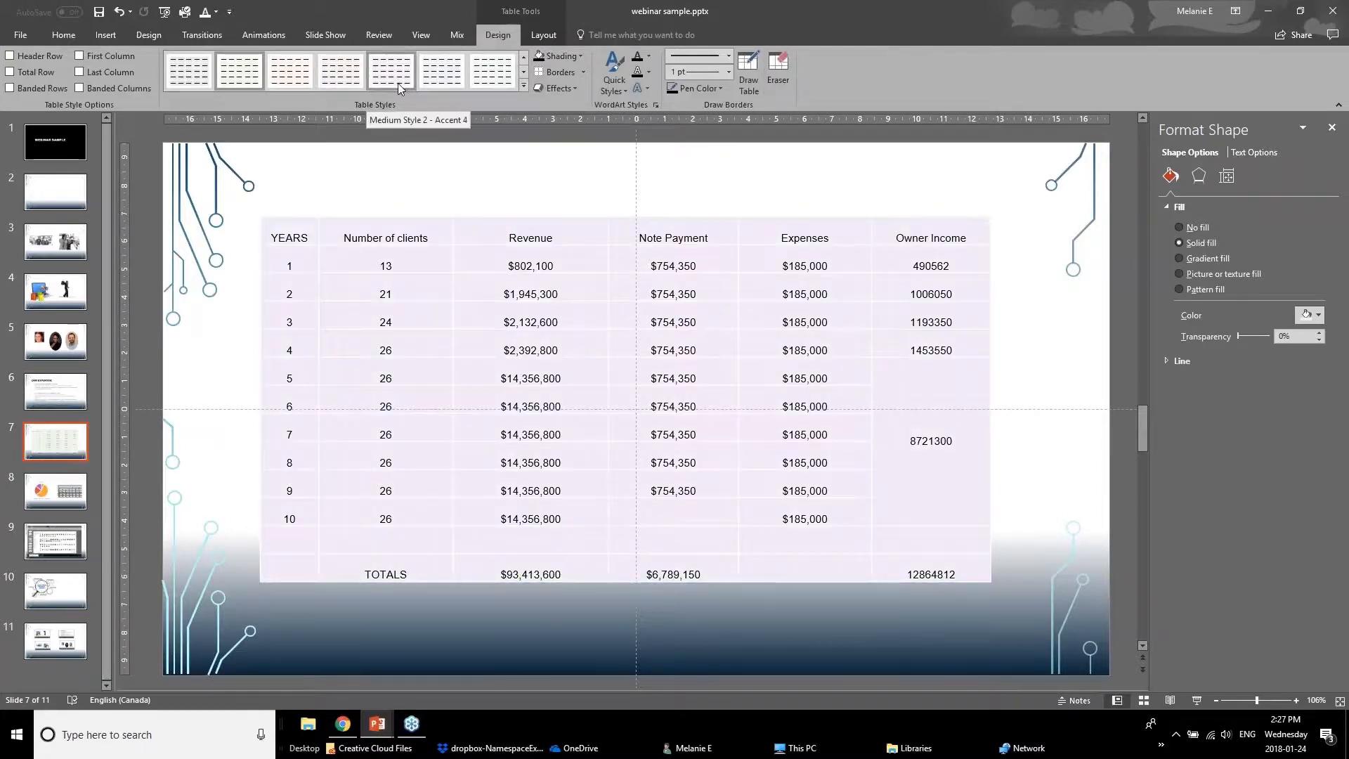
{"action": "left_click", "coordinate": [545, 35]}
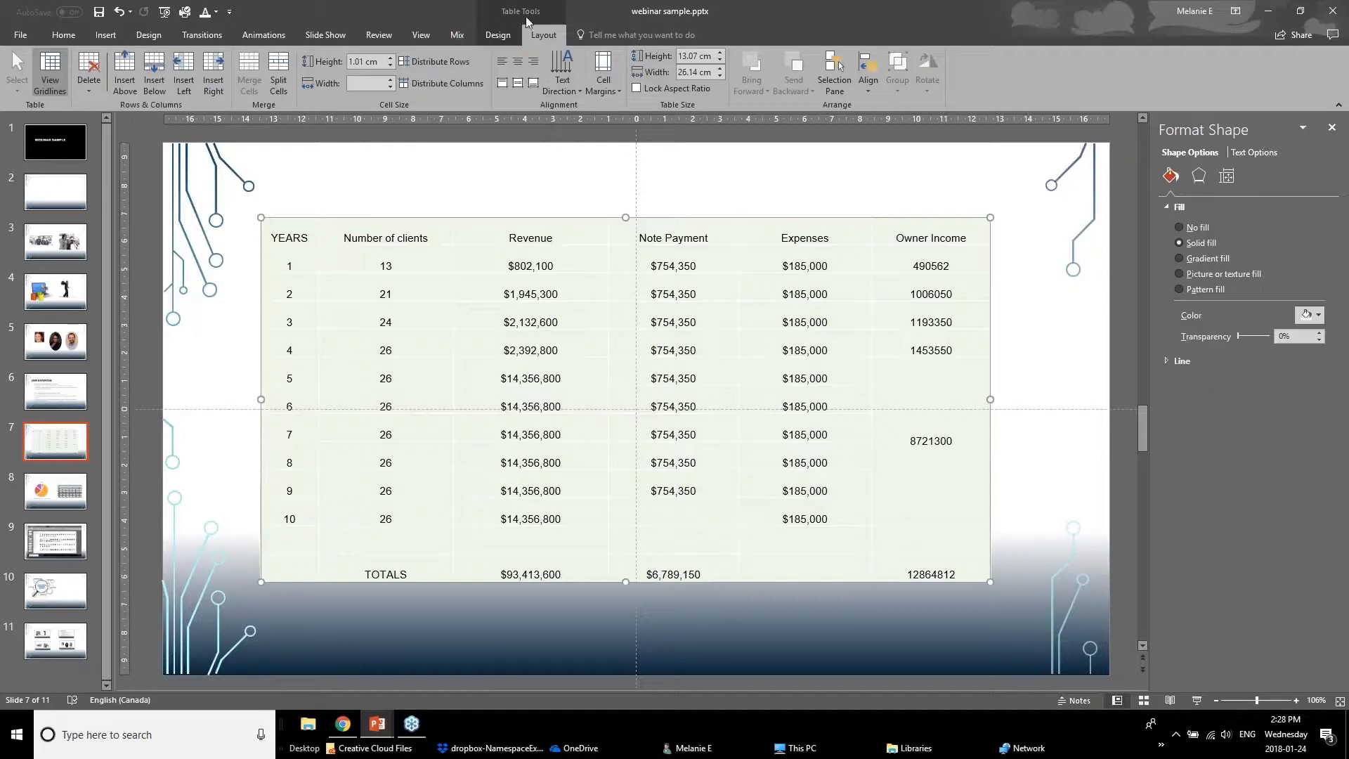
{"action": "left_click", "coordinate": [499, 36]}
{"action": "left_click", "coordinate": [530, 36]}
{"action": "left_click", "coordinate": [509, 40]}
{"action": "left_click", "coordinate": [543, 38]}
{"action": "left_click", "coordinate": [502, 38]}
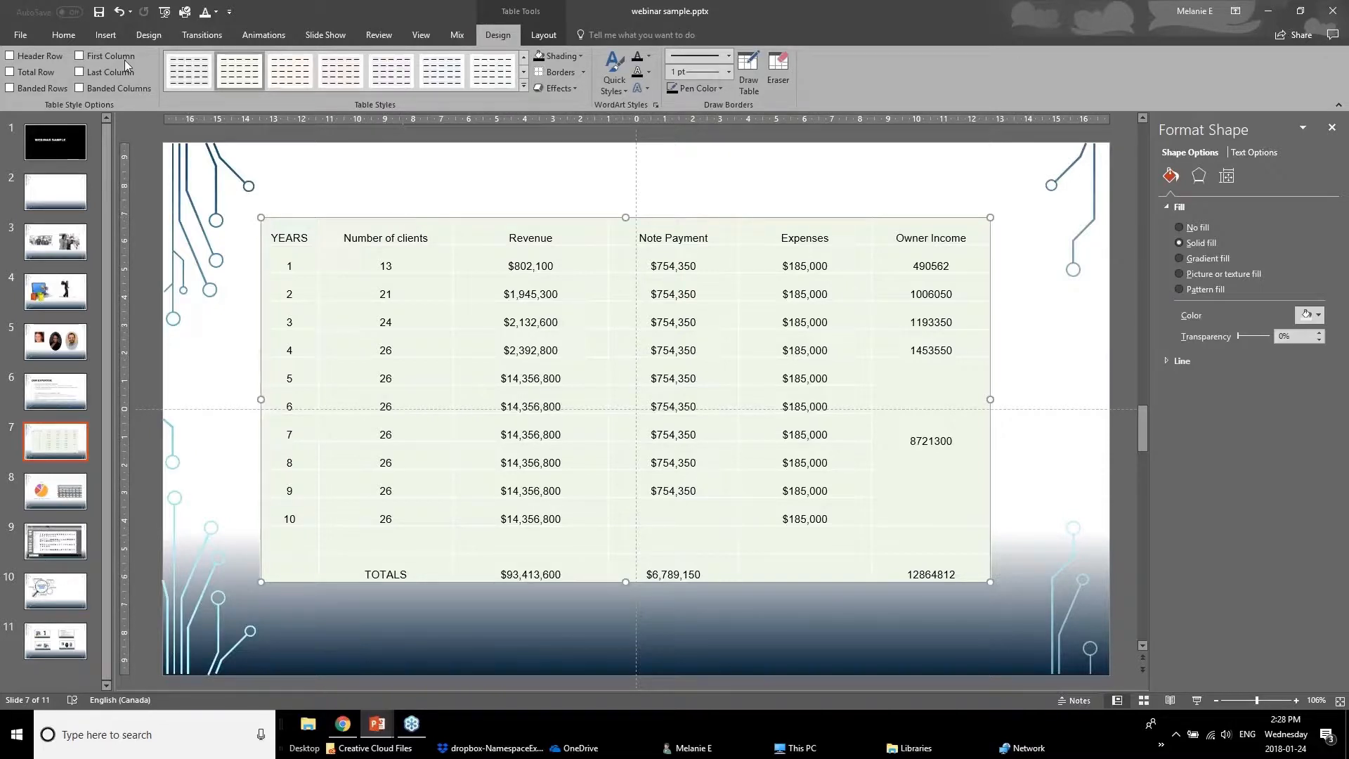
Turn on Header Row, Total Row and Last Column formatting for the table, and preview other table styles without applying one.
{"action": "left_click", "coordinate": [11, 56]}
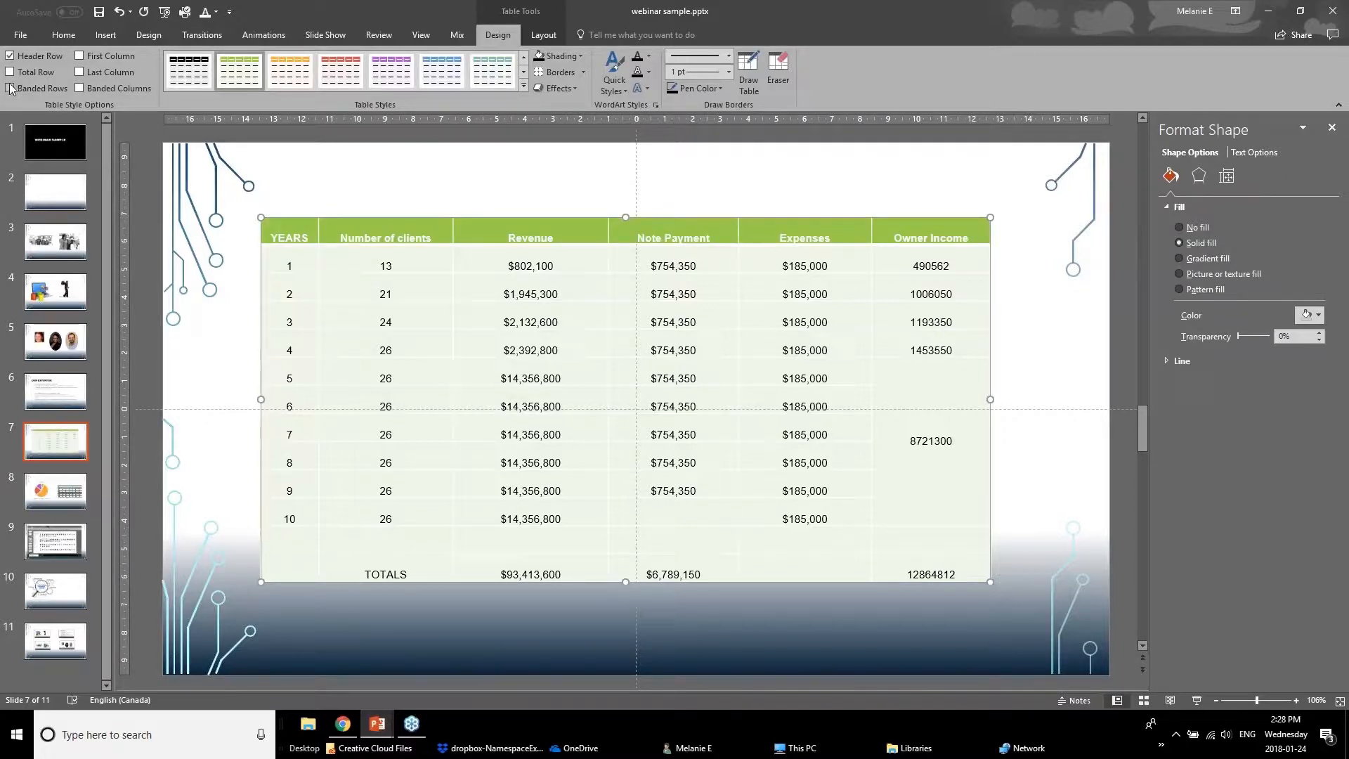
{"action": "left_click", "coordinate": [10, 72]}
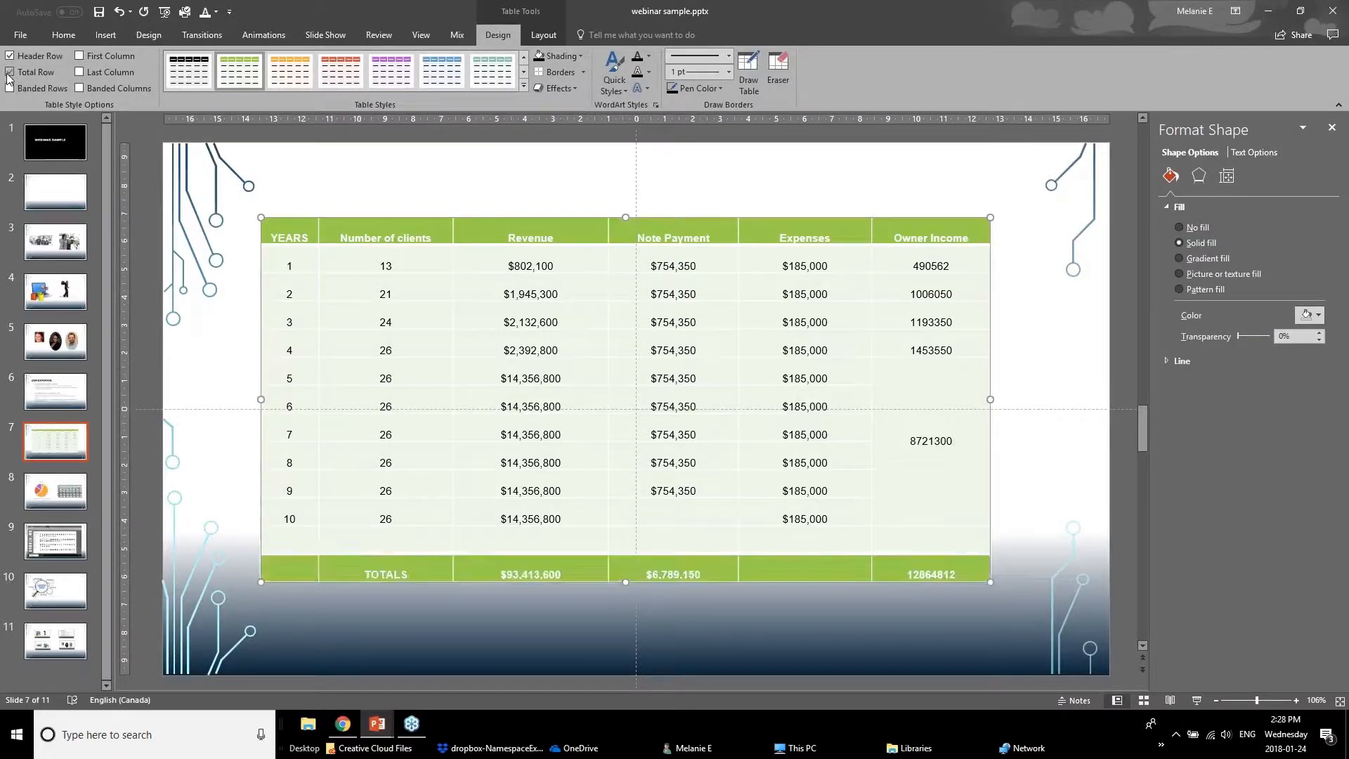
{"action": "left_click", "coordinate": [79, 72]}
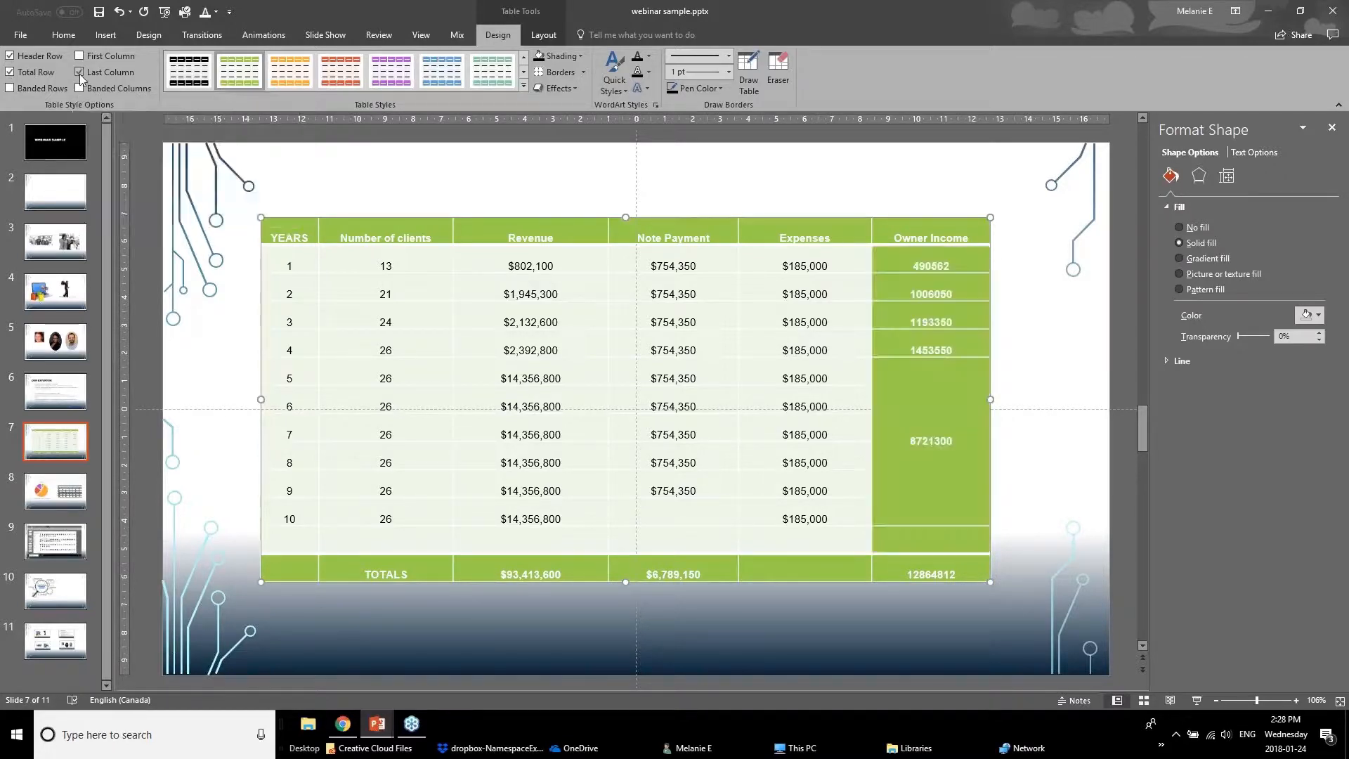
{"action": "left_click", "coordinate": [524, 86]}
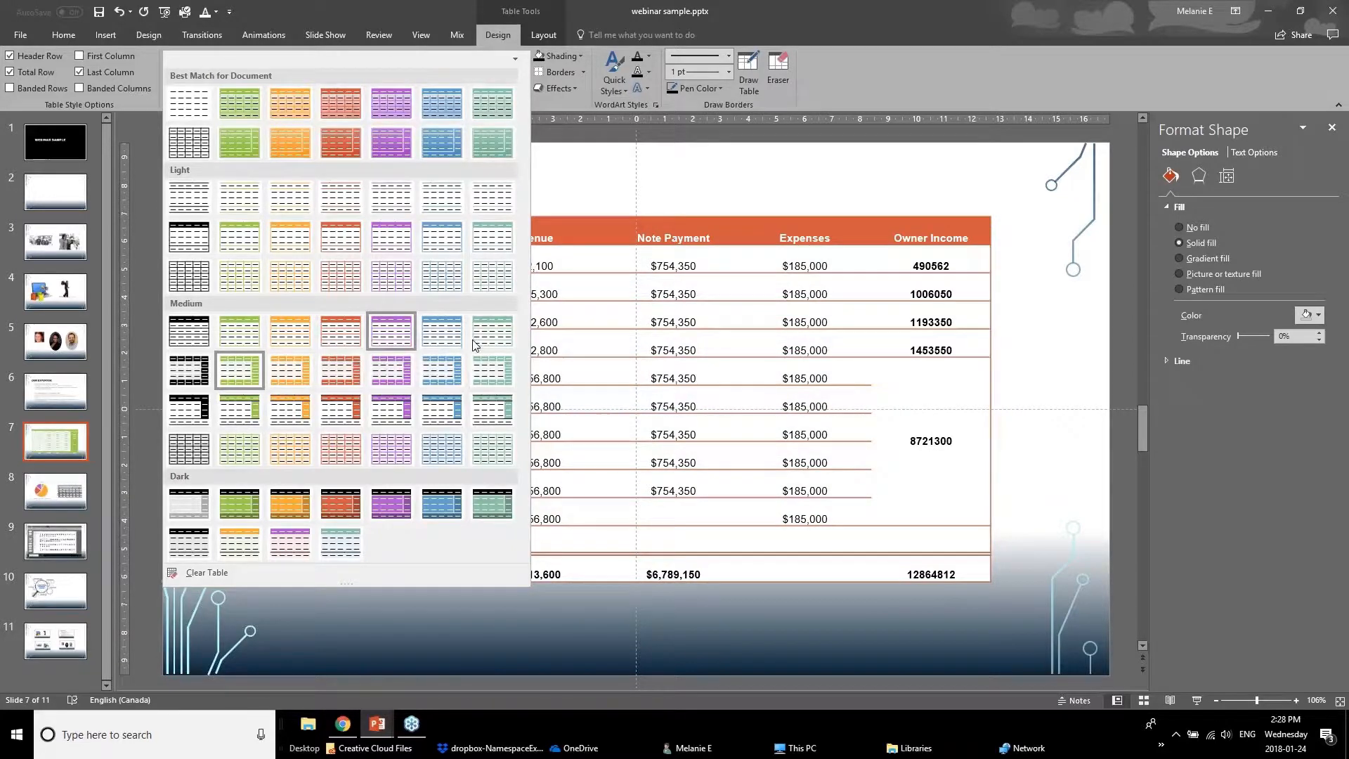
{"action": "left_click", "coordinate": [552, 203]}
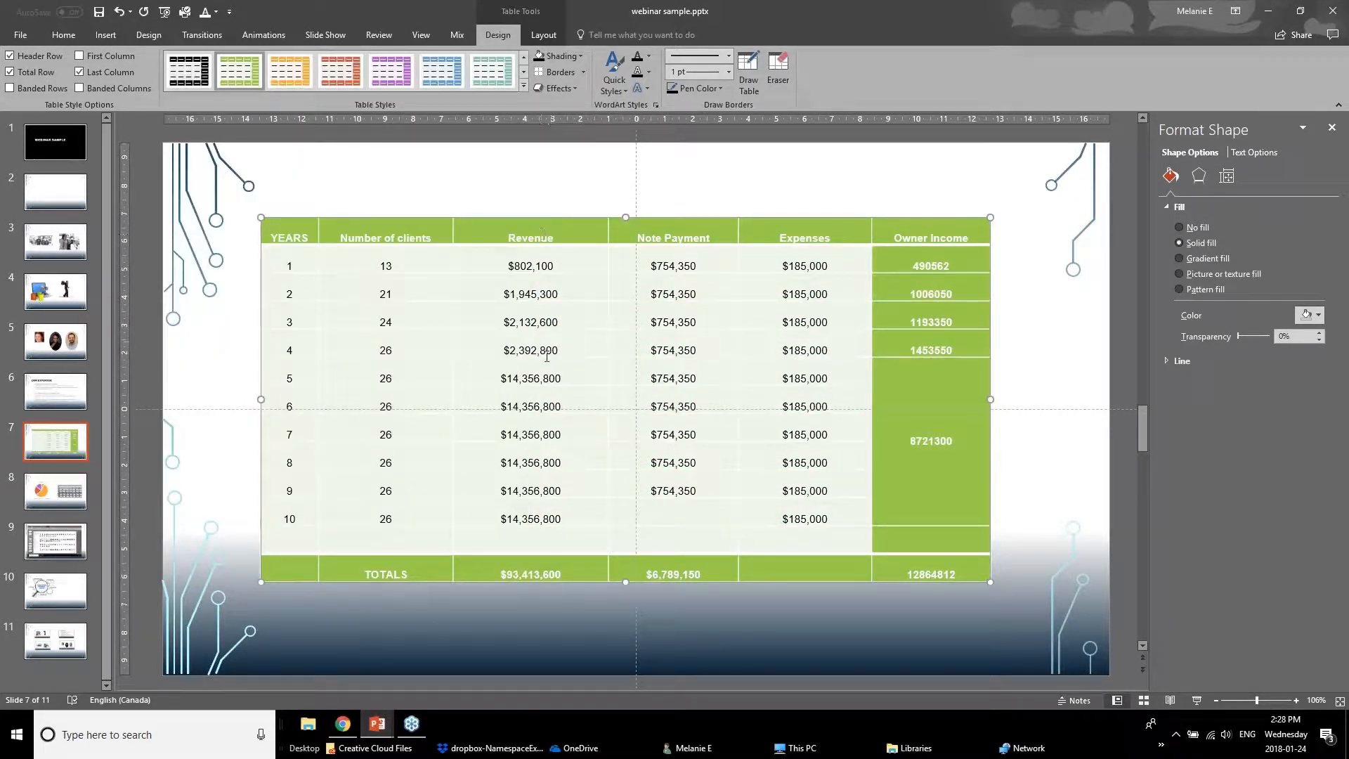
Undo the table's header row, total row and last column formatting, and deselect the table.
{"action": "key", "text": "ctrl+z"}
{"action": "key", "text": "ctrl+z"}
{"action": "key", "text": "ctrl+z"}
{"action": "left_click", "coordinate": [431, 175]}
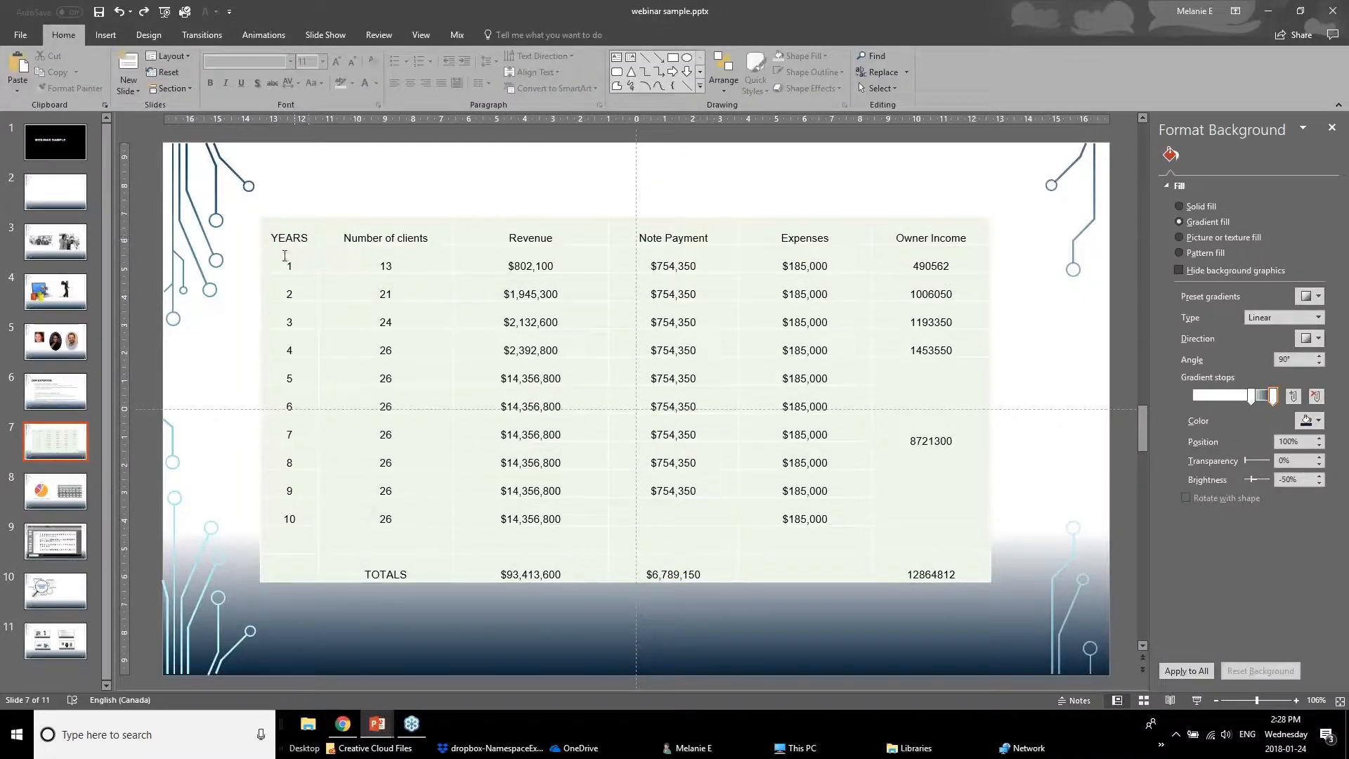
Shade all the cells of the table's header row with the standard dark red.
{"action": "left_click_drag", "start_coordinate": [293, 235], "coordinate": [962, 234]}
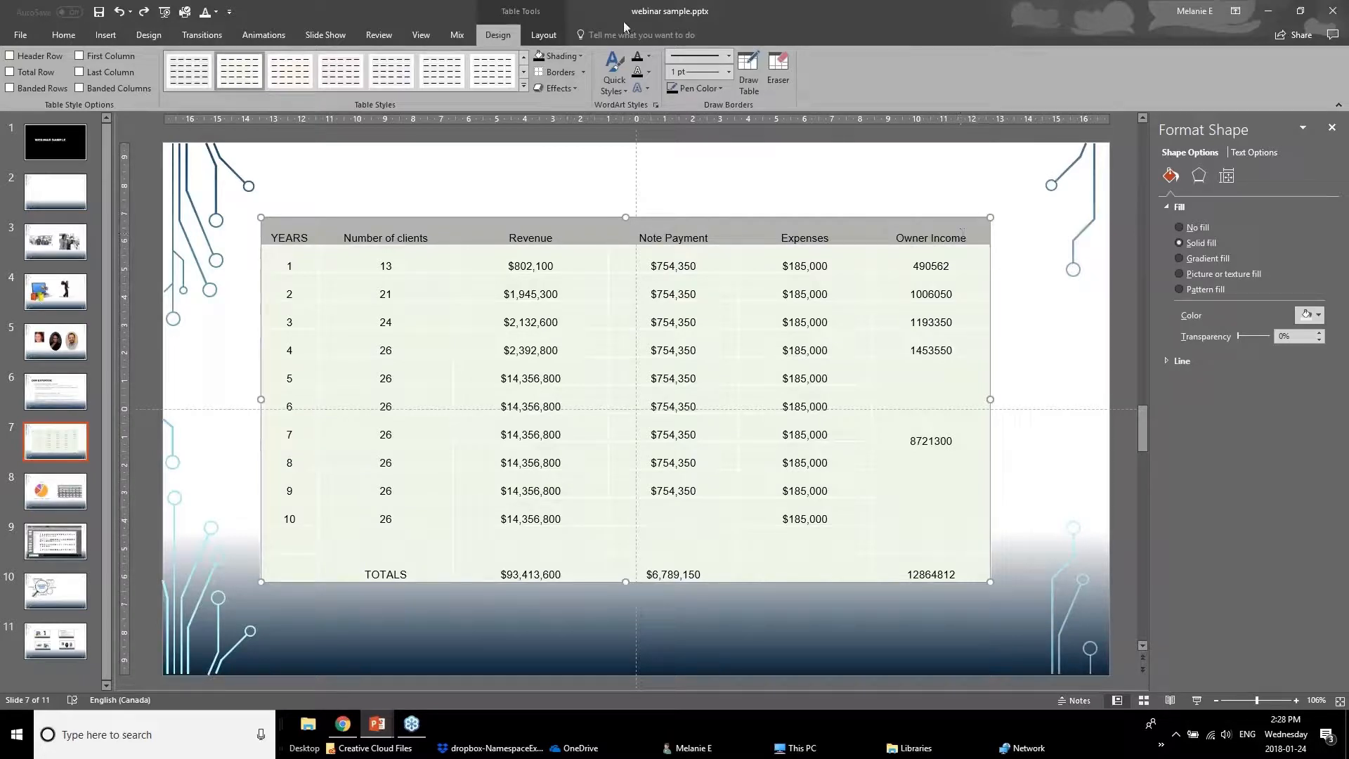
{"action": "left_click", "coordinate": [580, 59]}
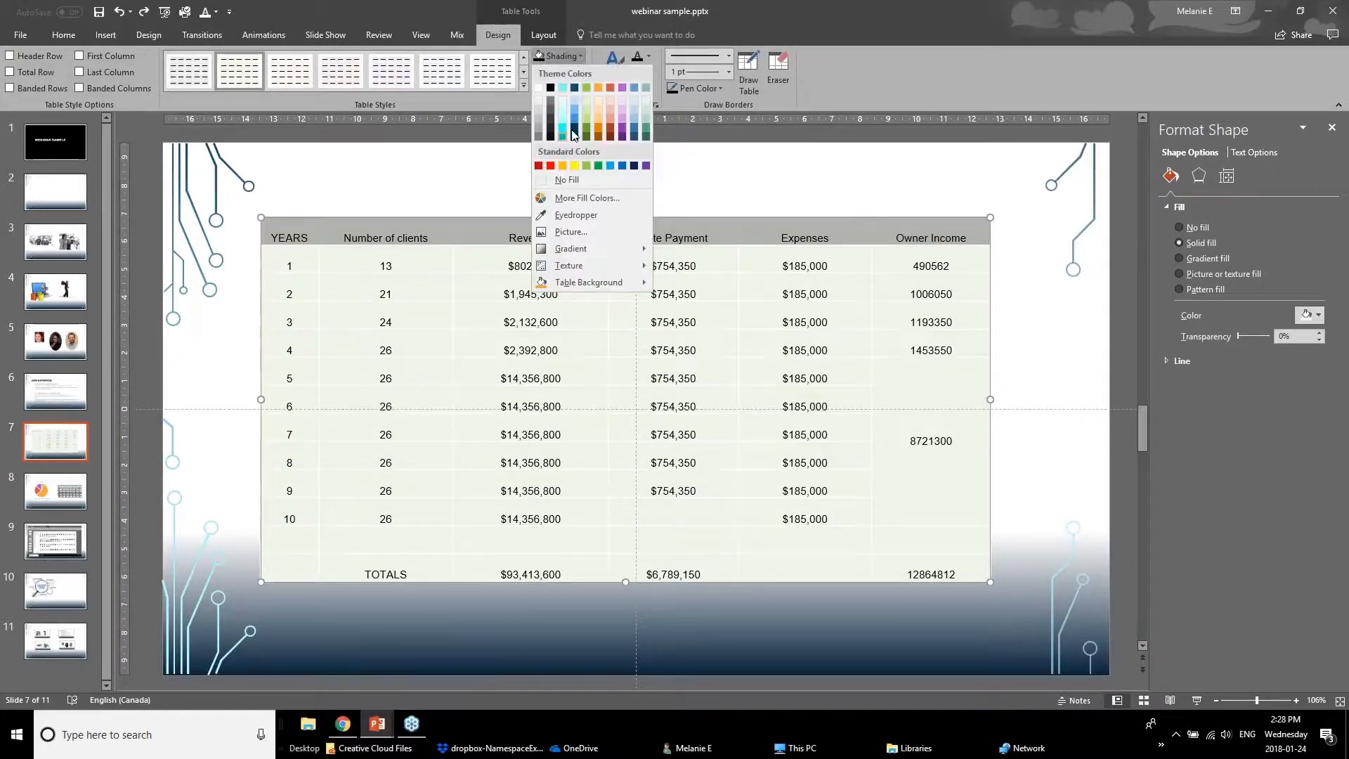
{"action": "left_click", "coordinate": [539, 166]}
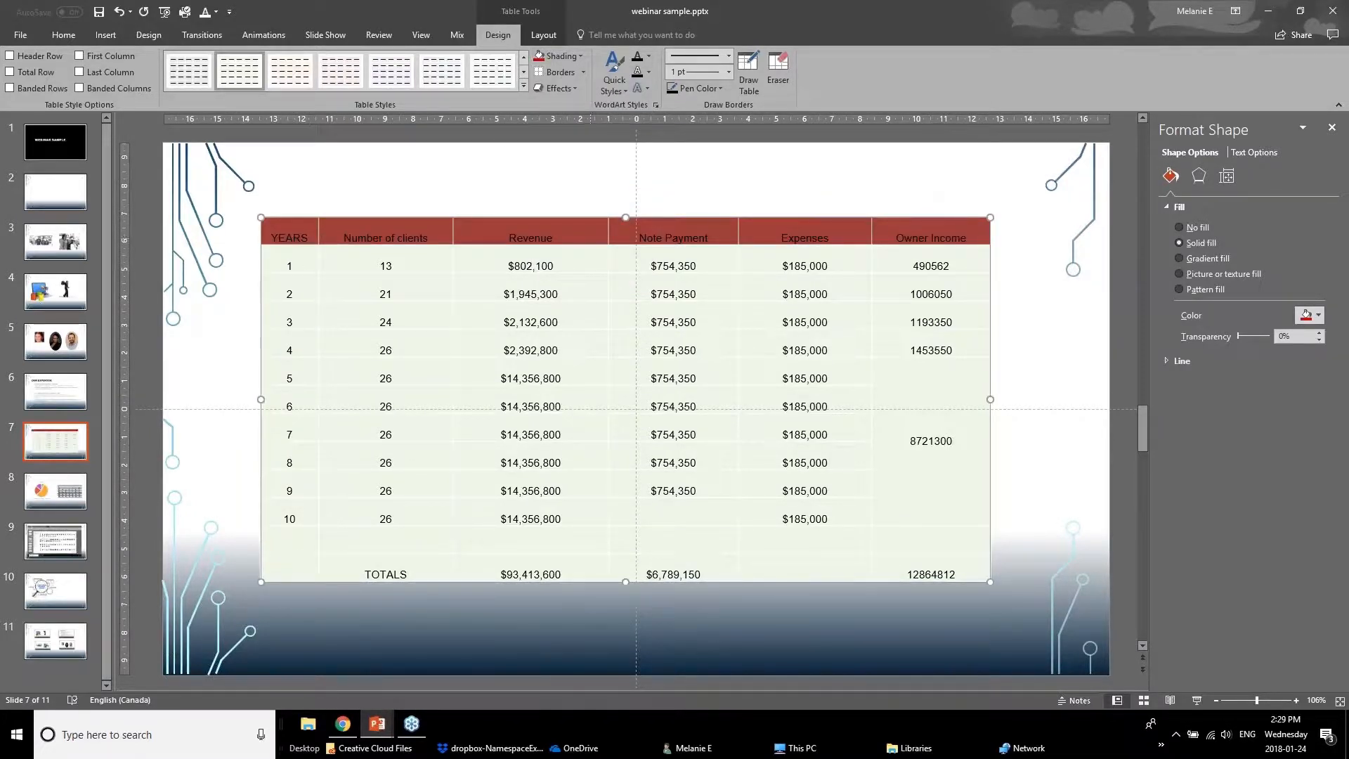
Change the text colour of the table's header row to white.
{"action": "left_click", "coordinate": [649, 61]}
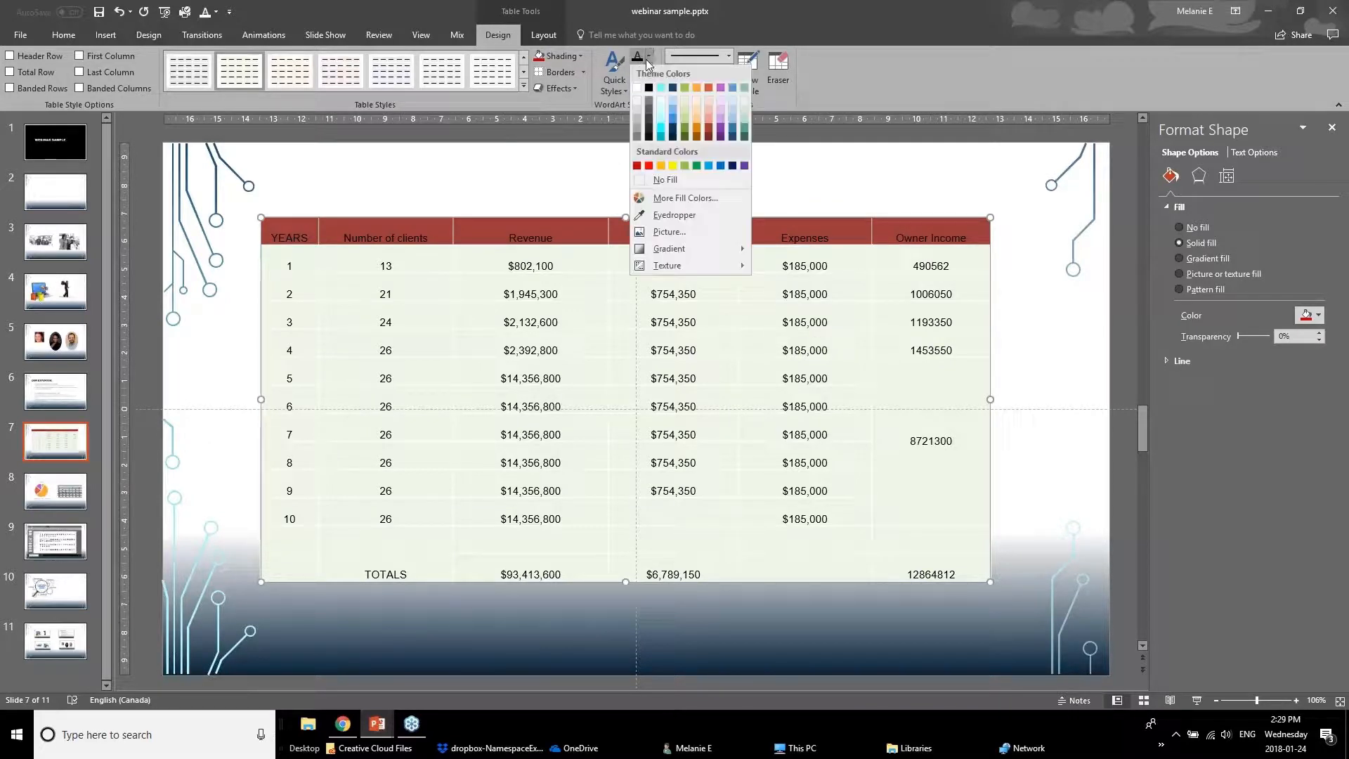
{"action": "left_click", "coordinate": [635, 87]}
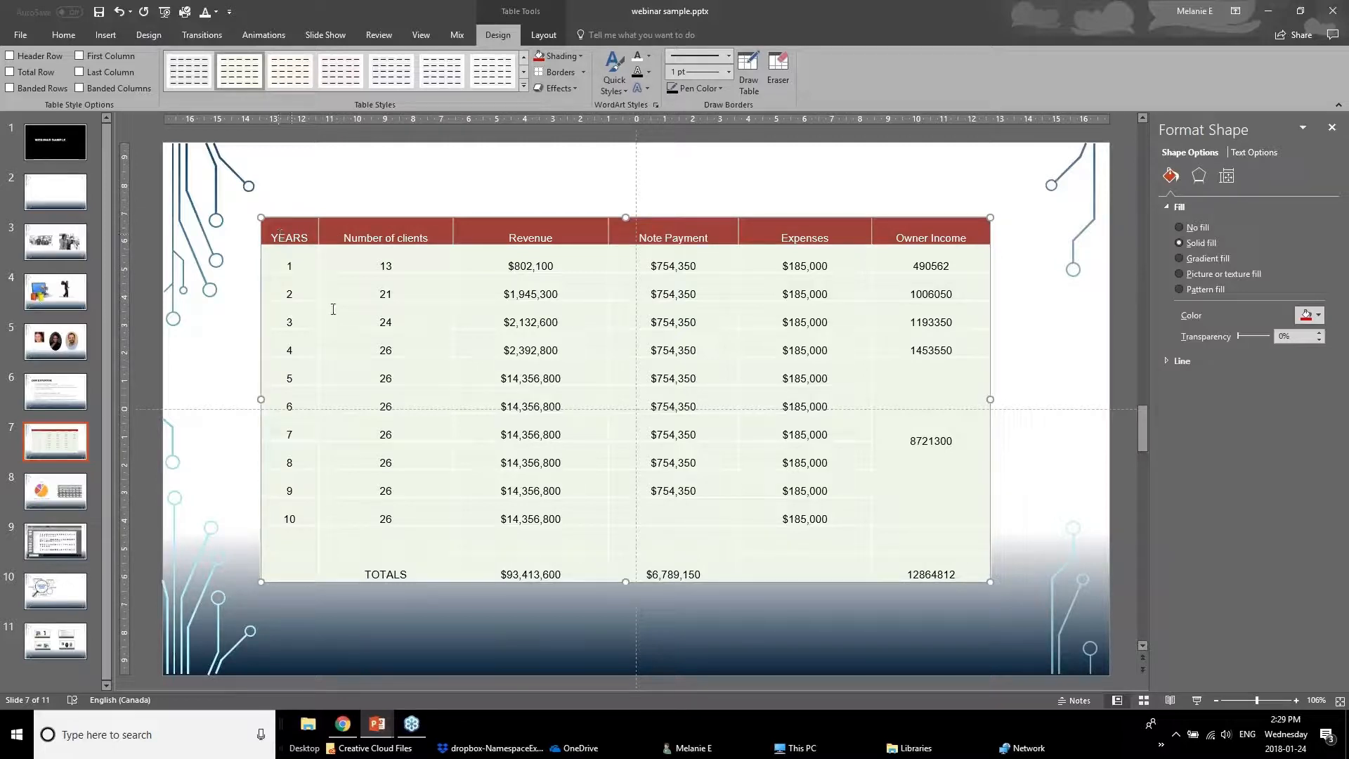
{"action": "left_click", "coordinate": [292, 238]}
Select the whole table and set the border pen colour to a grey shade.
{"action": "left_click_drag", "start_coordinate": [293, 238], "coordinate": [913, 576]}
{"action": "left_click", "coordinate": [583, 72]}
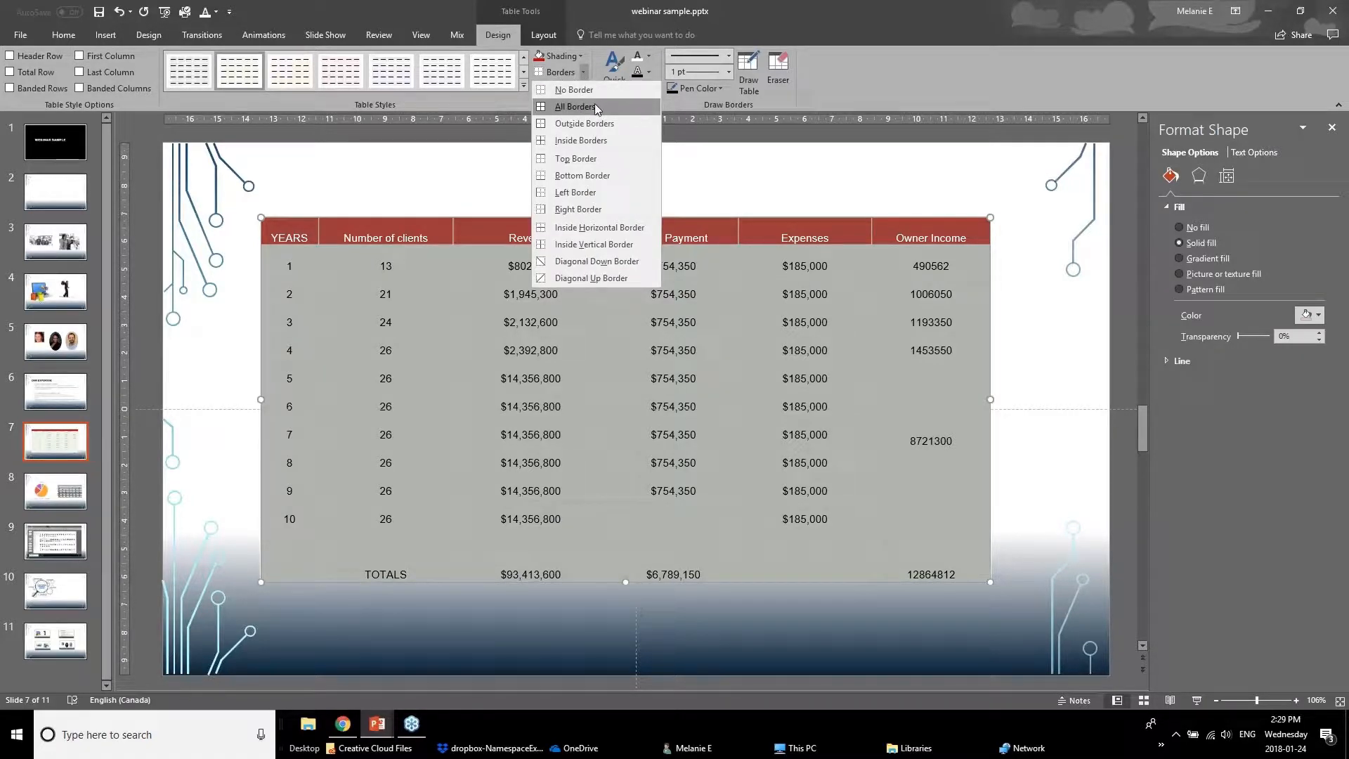
{"action": "left_click", "coordinate": [730, 76]}
{"action": "left_click", "coordinate": [729, 76]}
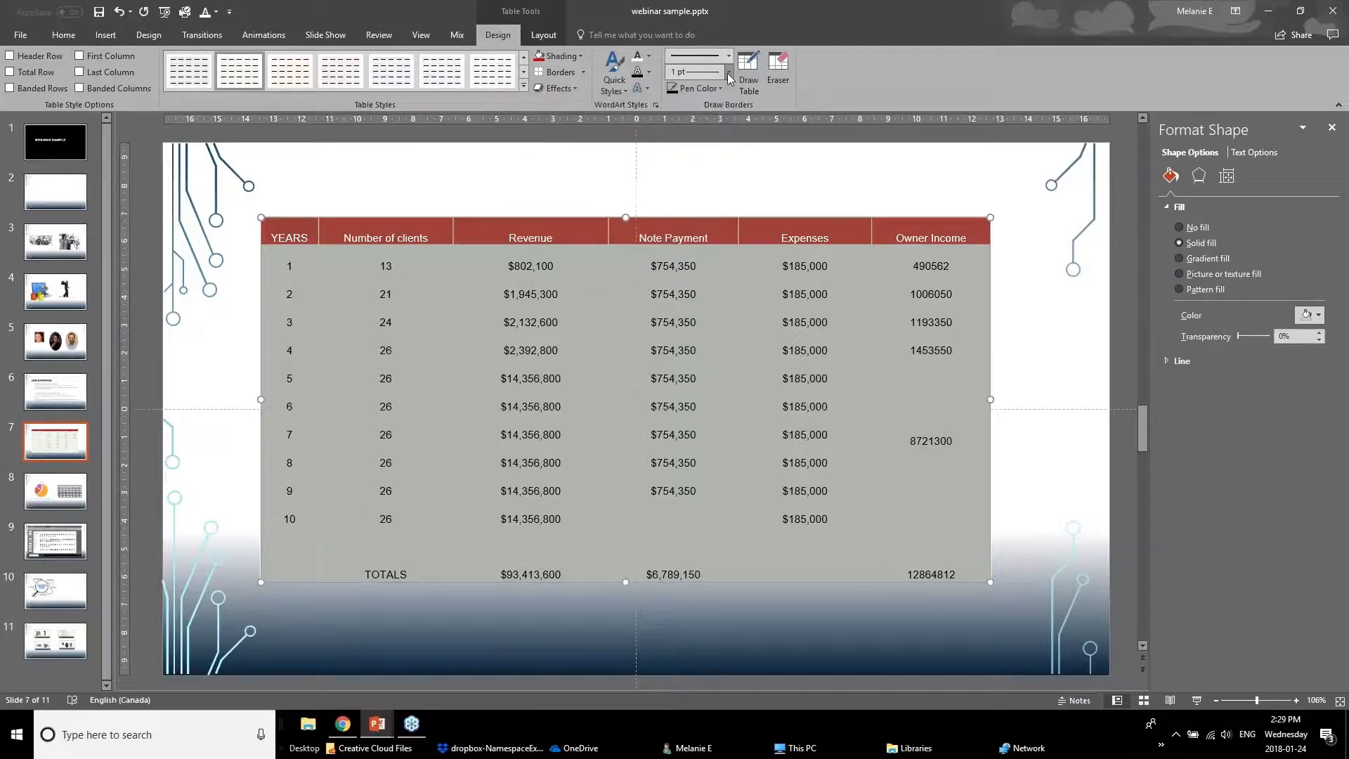
{"action": "left_click", "coordinate": [703, 88]}
{"action": "left_click", "coordinate": [673, 149]}
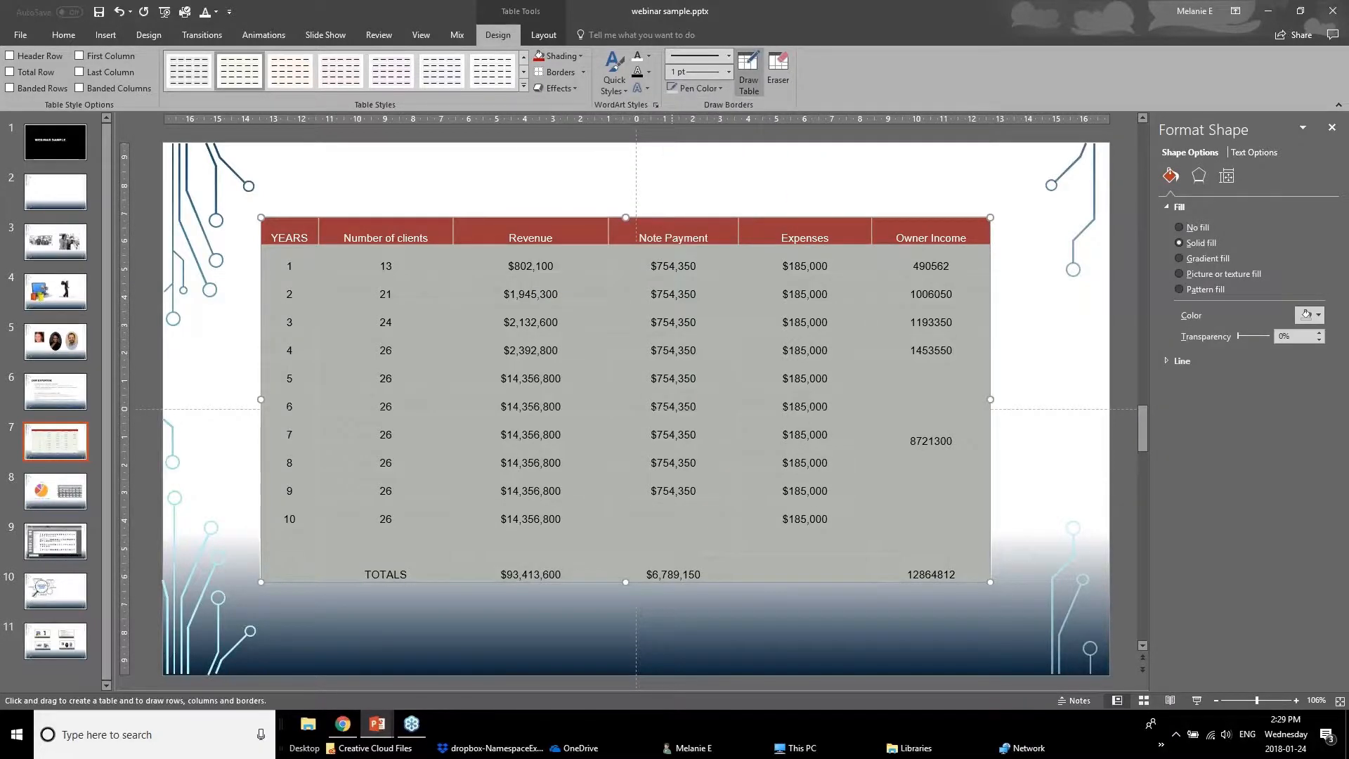
{"action": "left_click", "coordinate": [708, 89]}
{"action": "left_click", "coordinate": [684, 140]}
Apply all borders to the table's body cells below the header row, and deselect the table.
{"action": "left_click", "coordinate": [529, 212]}
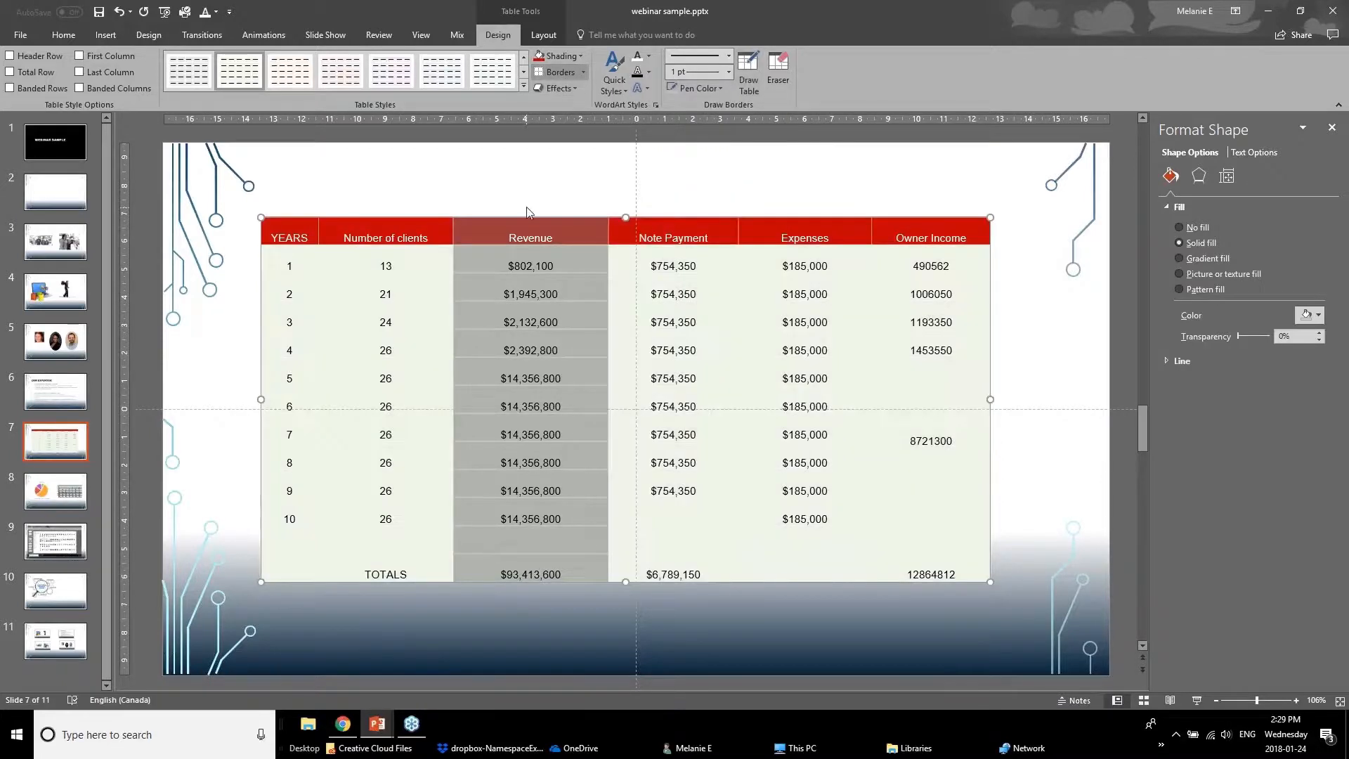
{"action": "left_click", "coordinate": [202, 391]}
{"action": "left_click_drag", "start_coordinate": [281, 266], "coordinate": [976, 580]}
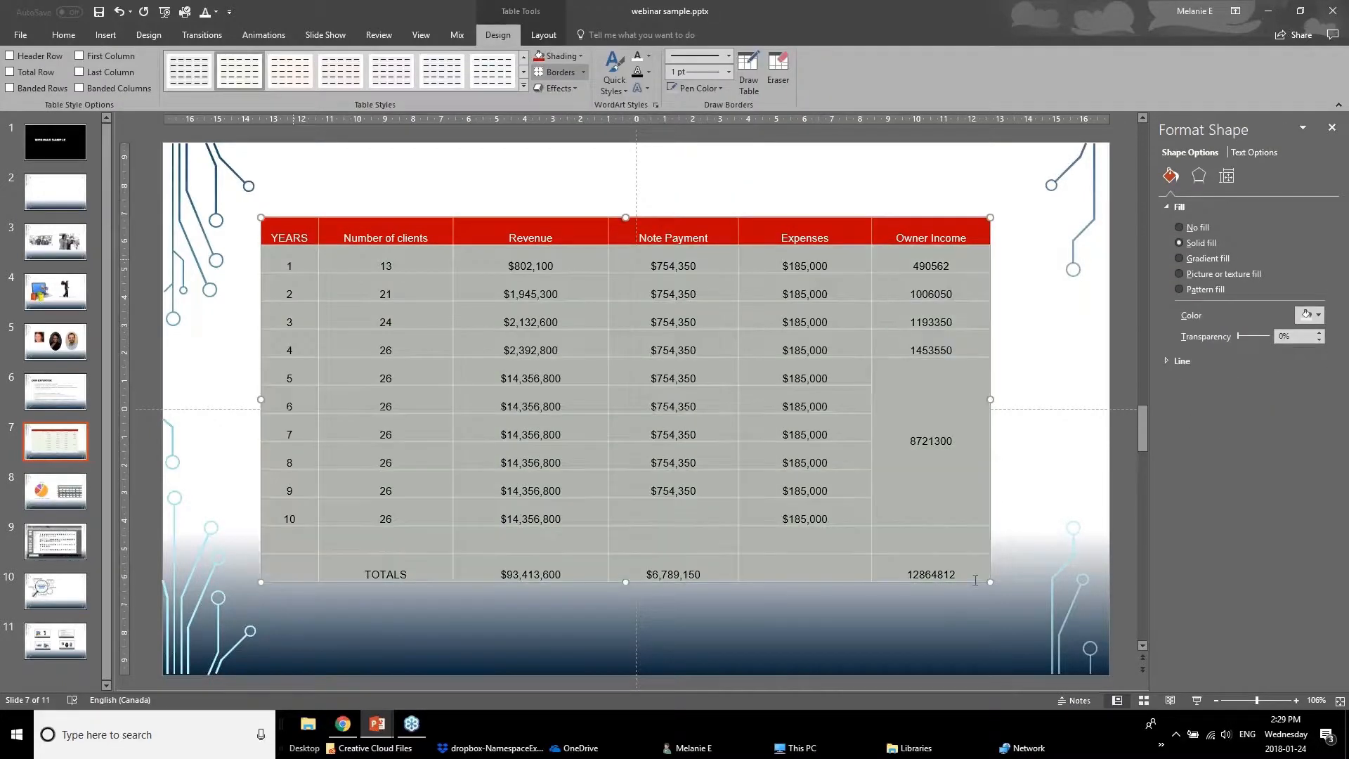
{"action": "left_click", "coordinate": [583, 72]}
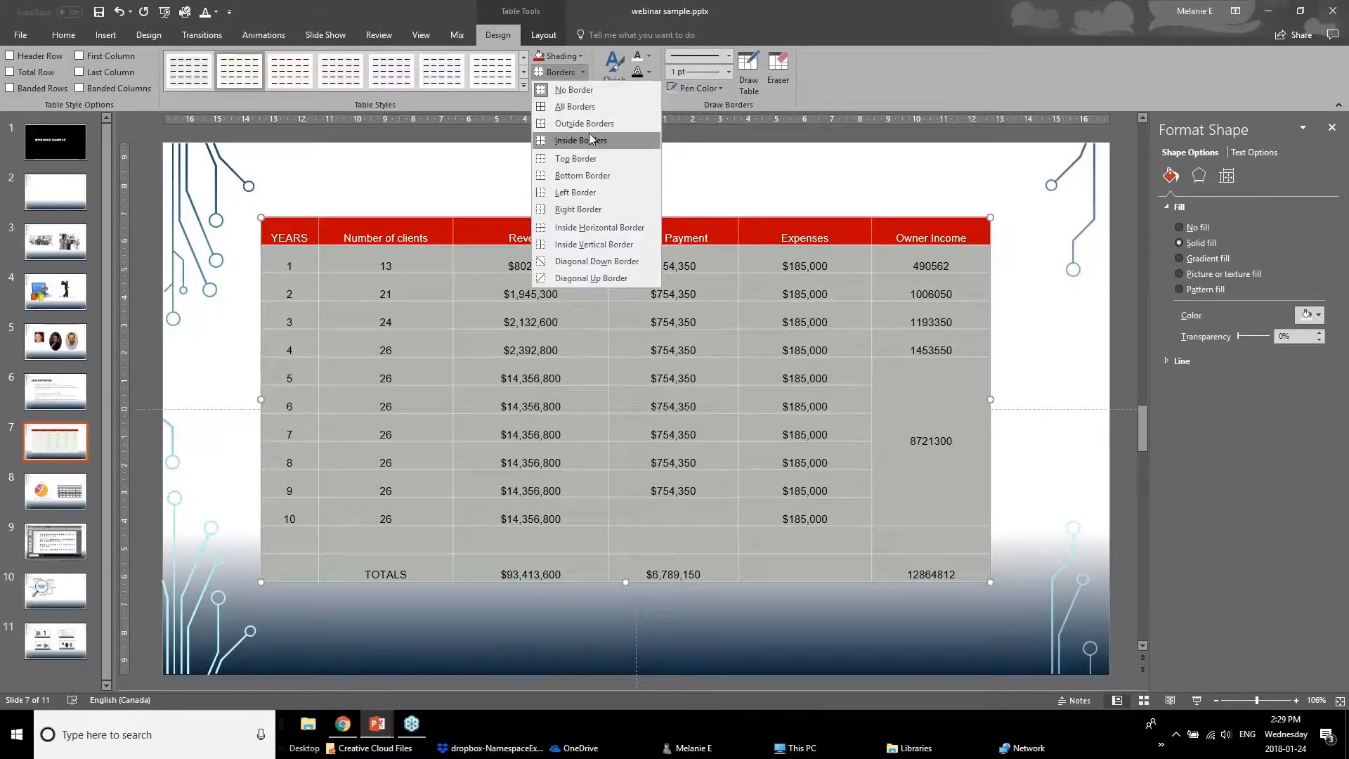
{"action": "left_click", "coordinate": [575, 106]}
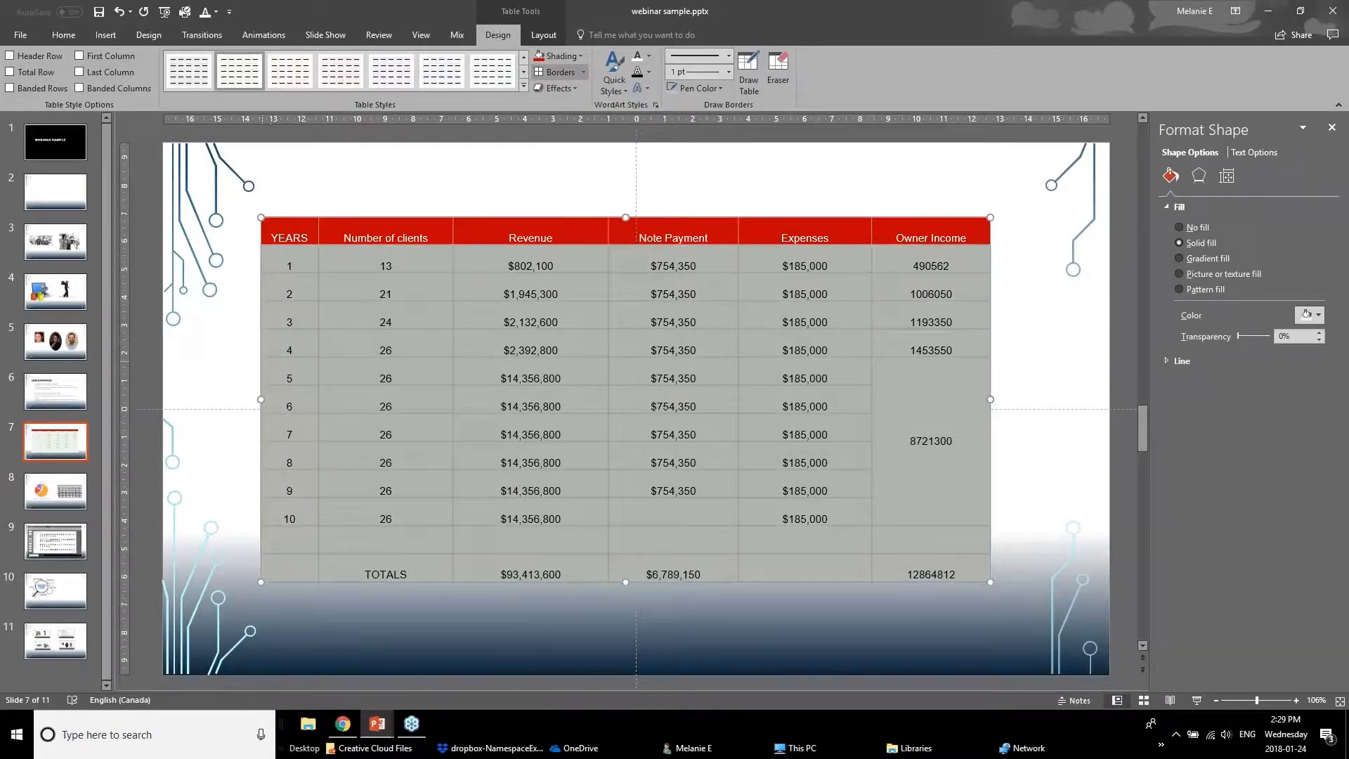
{"action": "left_click", "coordinate": [242, 369]}
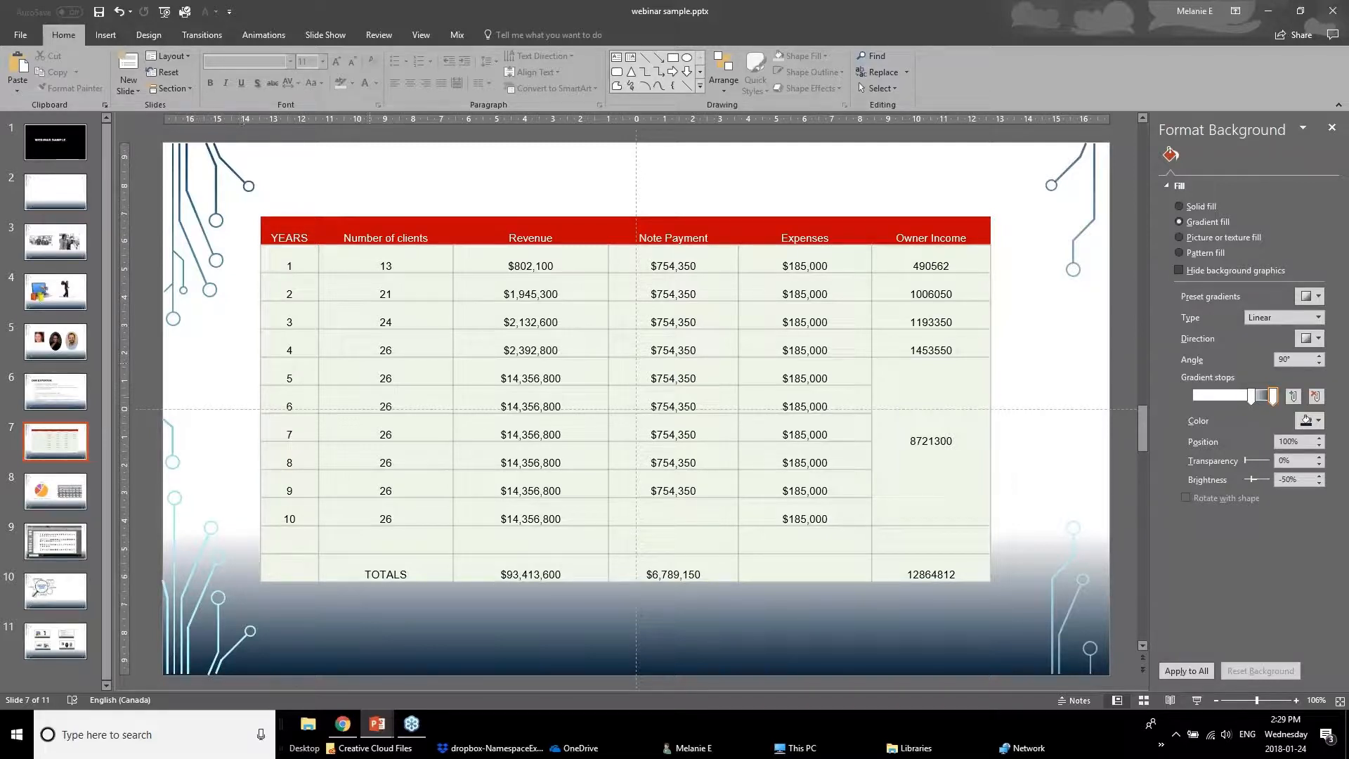
Centre the text of the whole table vertically within its cells.
{"action": "left_click_drag", "start_coordinate": [289, 268], "coordinate": [946, 314]}
{"action": "left_click", "coordinate": [928, 377]}
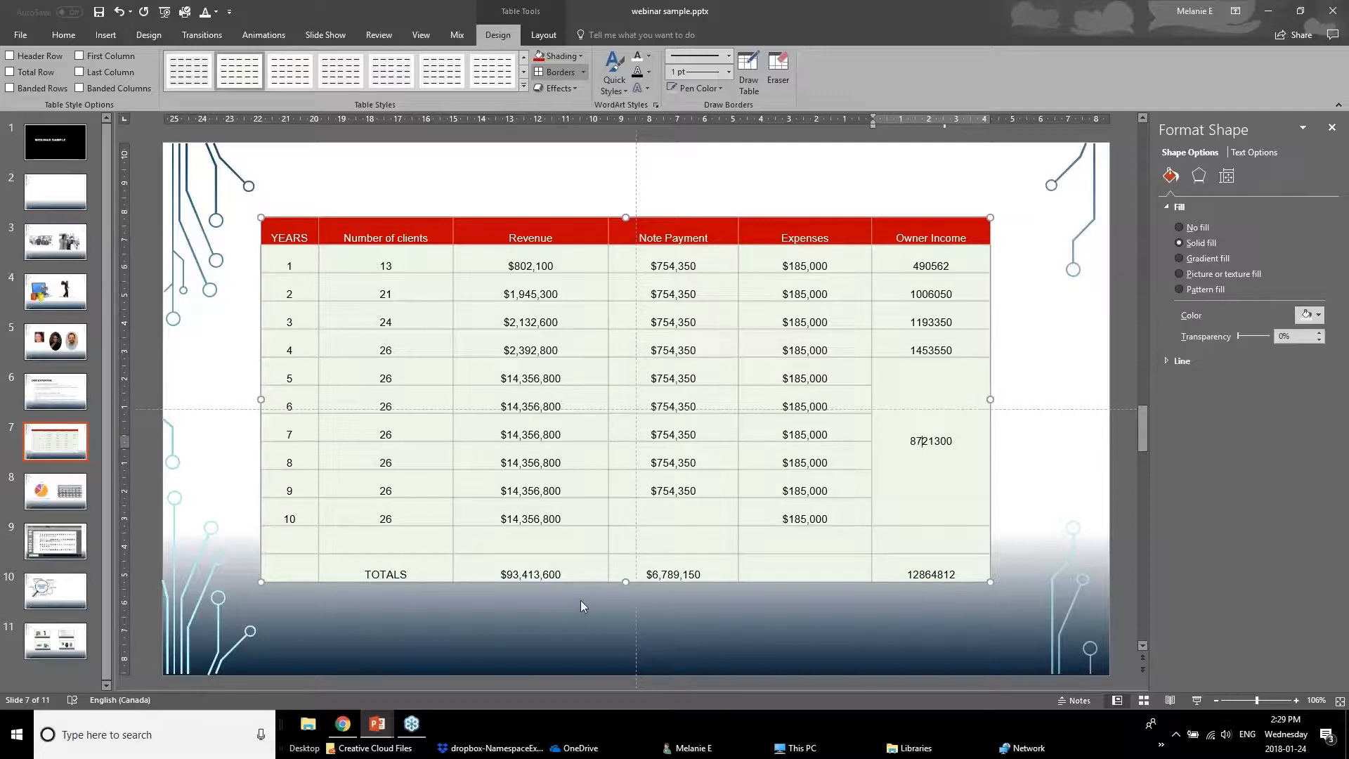
{"action": "left_click", "coordinate": [290, 254]}
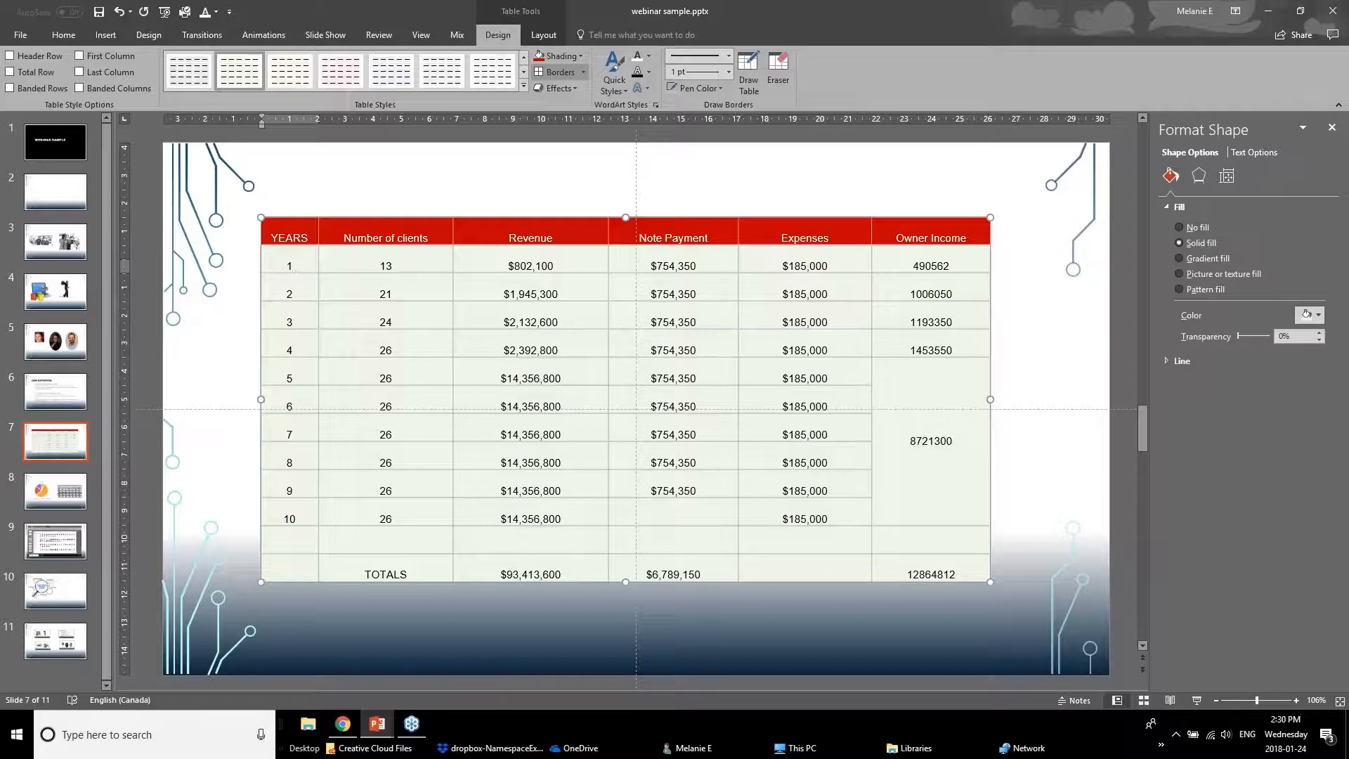
{"action": "left_click", "coordinate": [543, 35]}
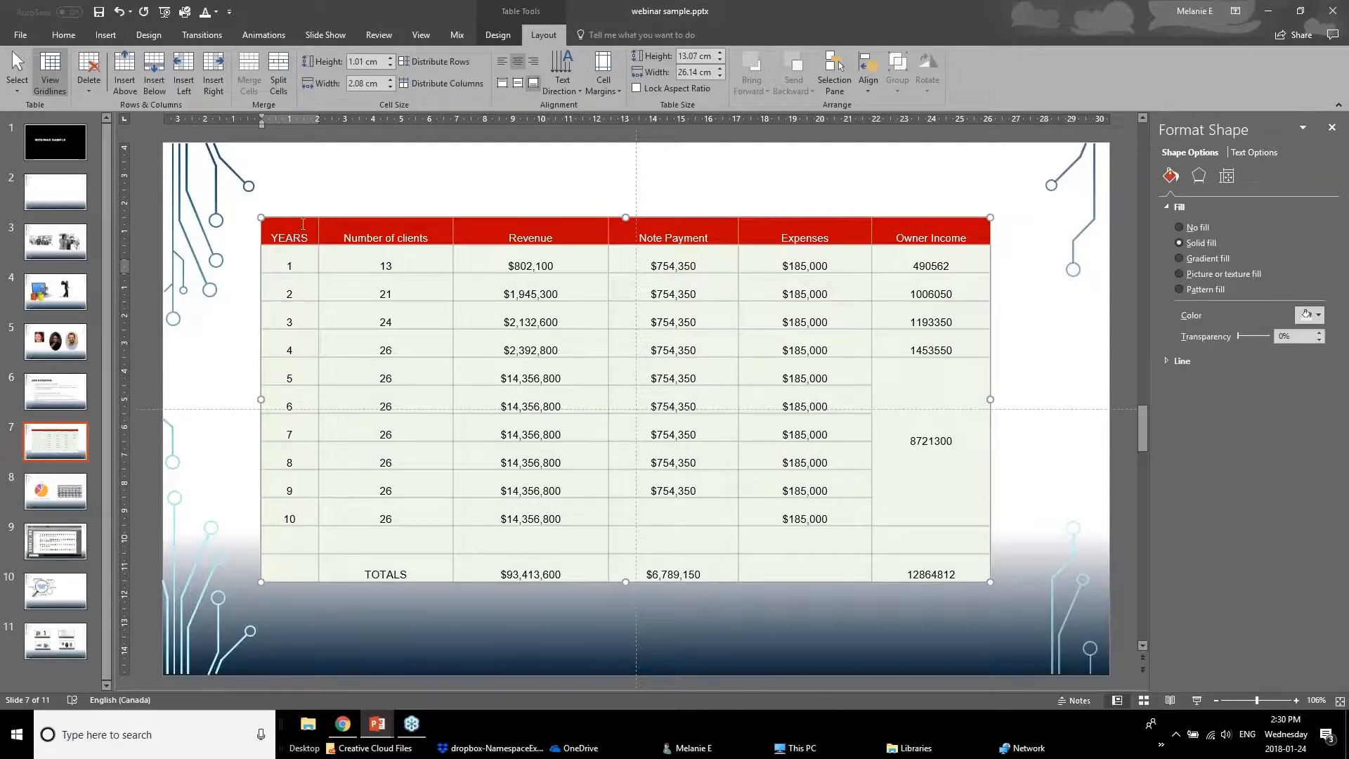
{"action": "key", "text": "Escape"}
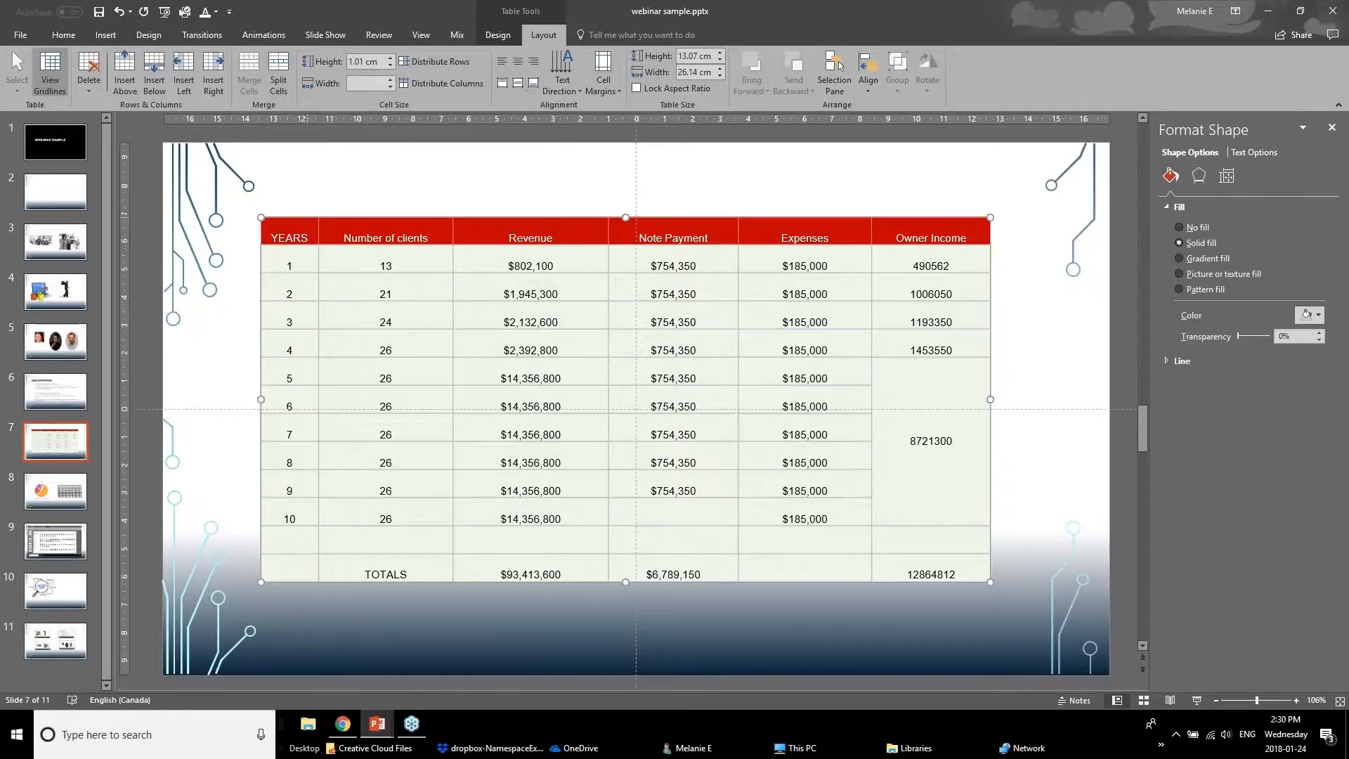
{"action": "left_click", "coordinate": [519, 85]}
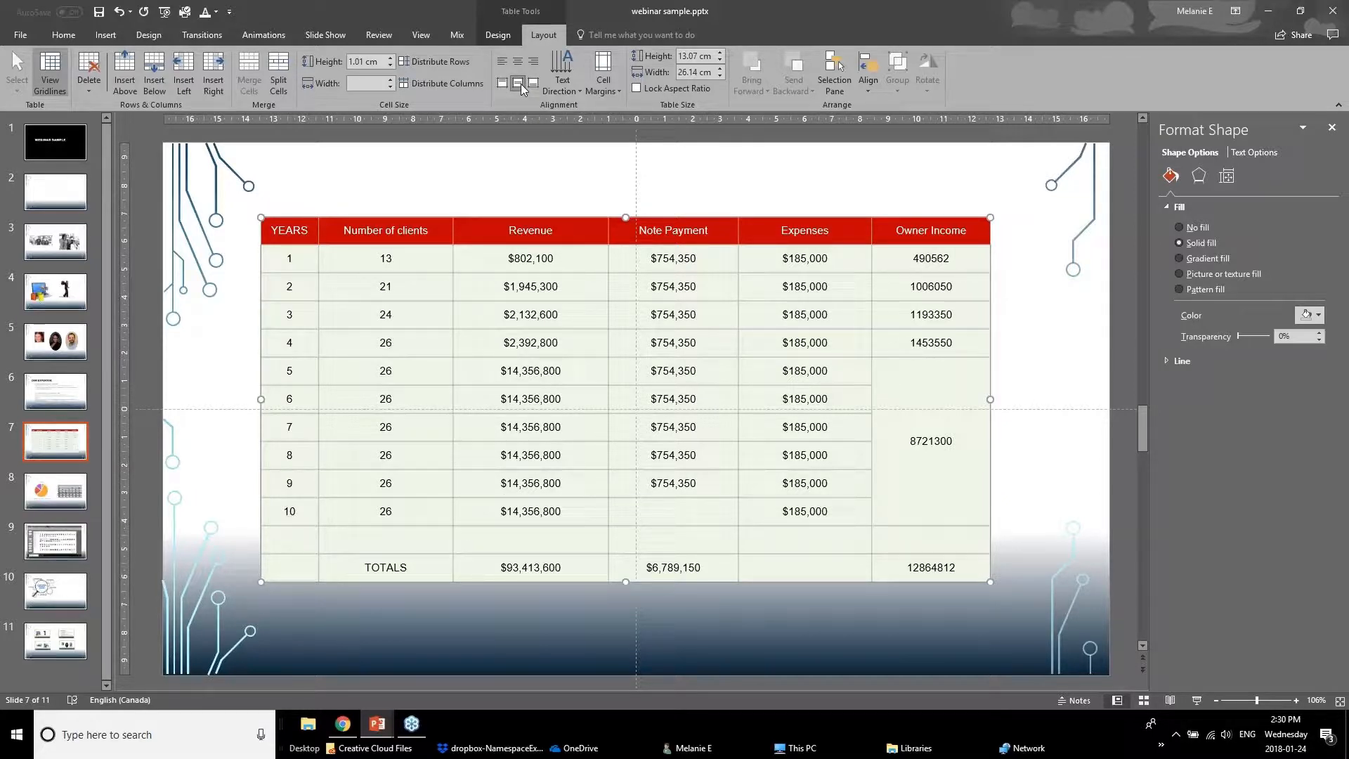
Try left and right alignment on the table text, and return it to centred.
{"action": "left_click", "coordinate": [499, 64]}
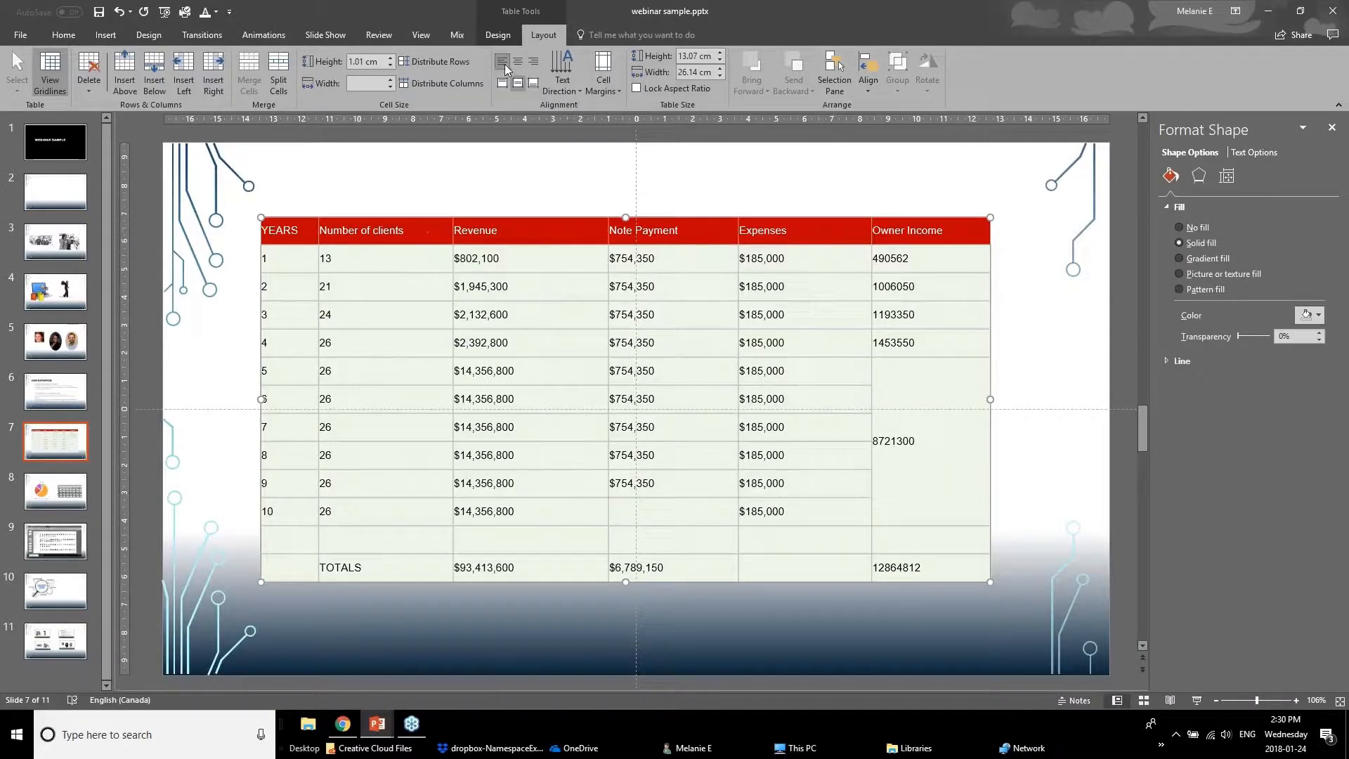
{"action": "left_click", "coordinate": [513, 64]}
{"action": "left_click", "coordinate": [536, 62]}
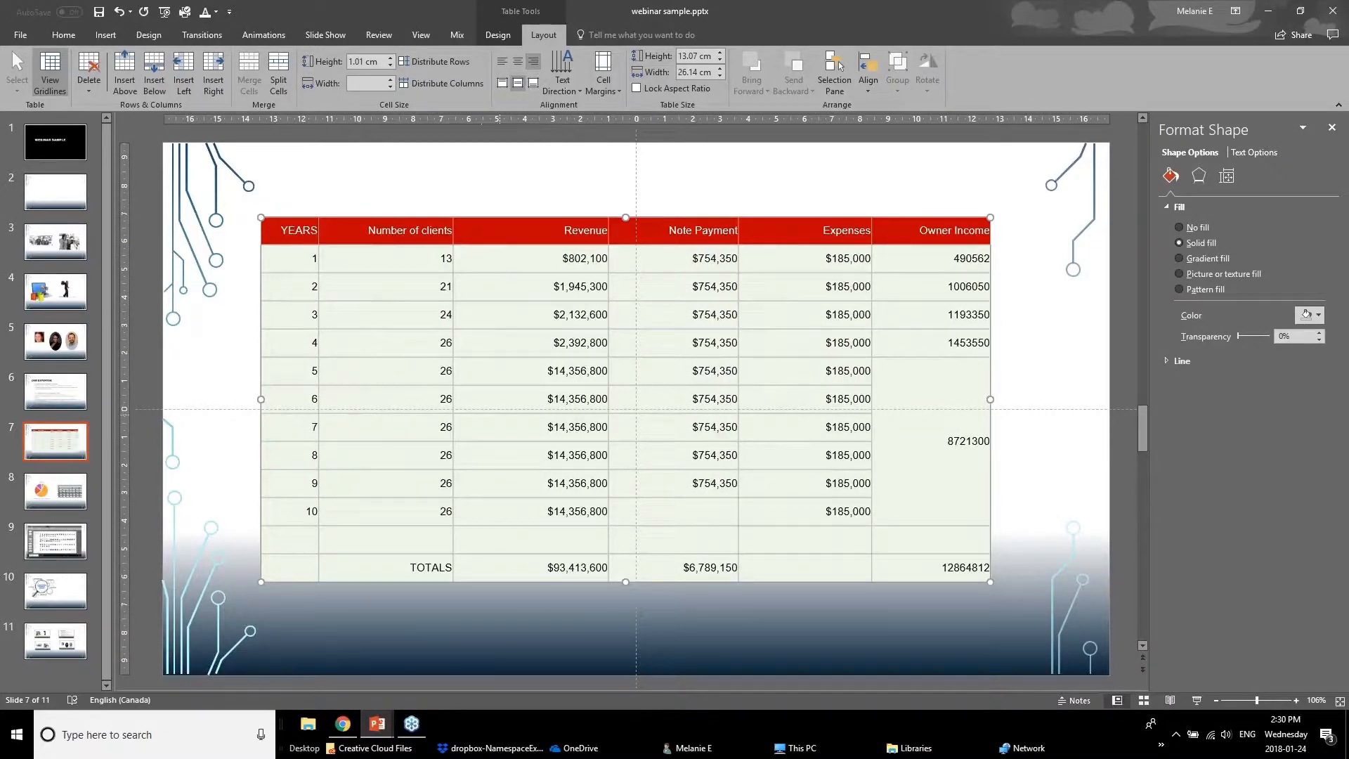
{"action": "left_click", "coordinate": [517, 62]}
{"action": "left_click", "coordinate": [380, 314]}
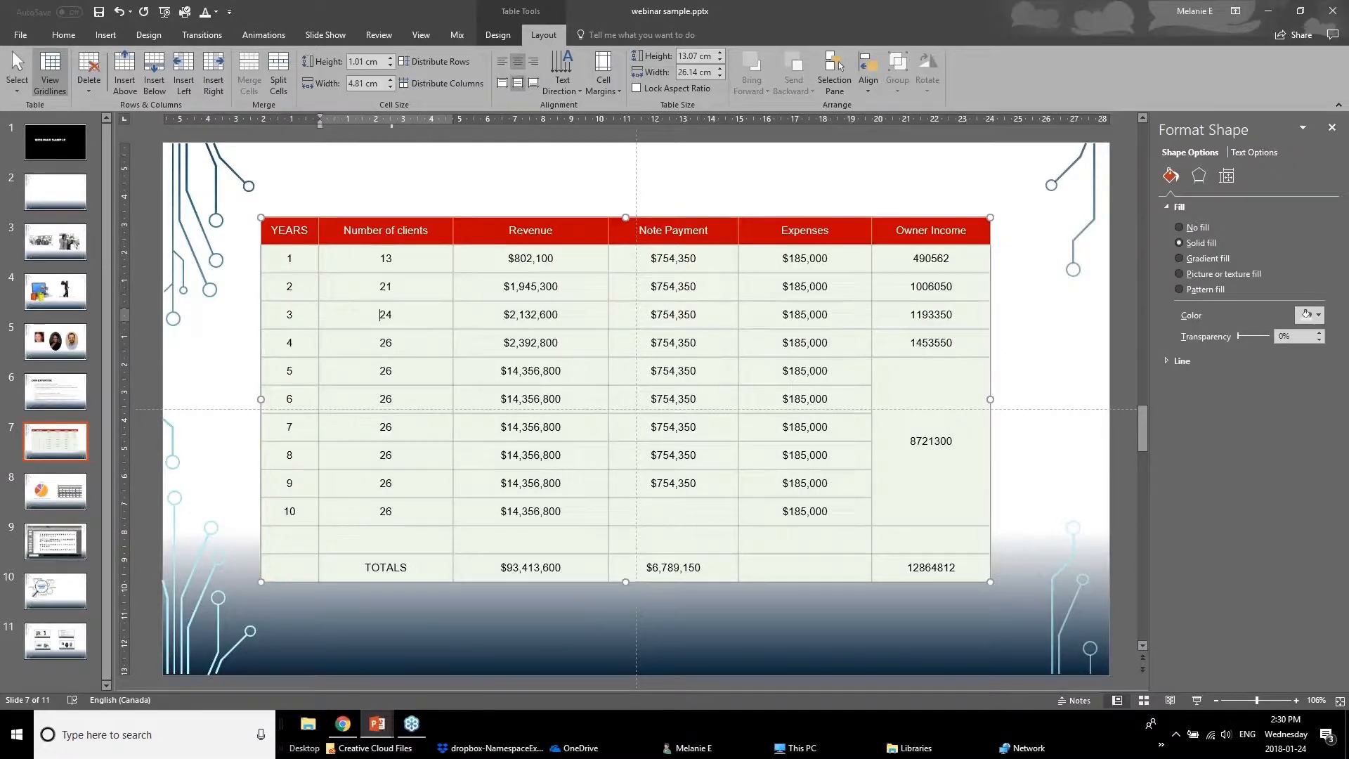
Try rotating the text of the YEARS column body cells by 90°, and restore the horizontal text direction.
{"action": "left_click_drag", "start_coordinate": [289, 257], "coordinate": [269, 546]}
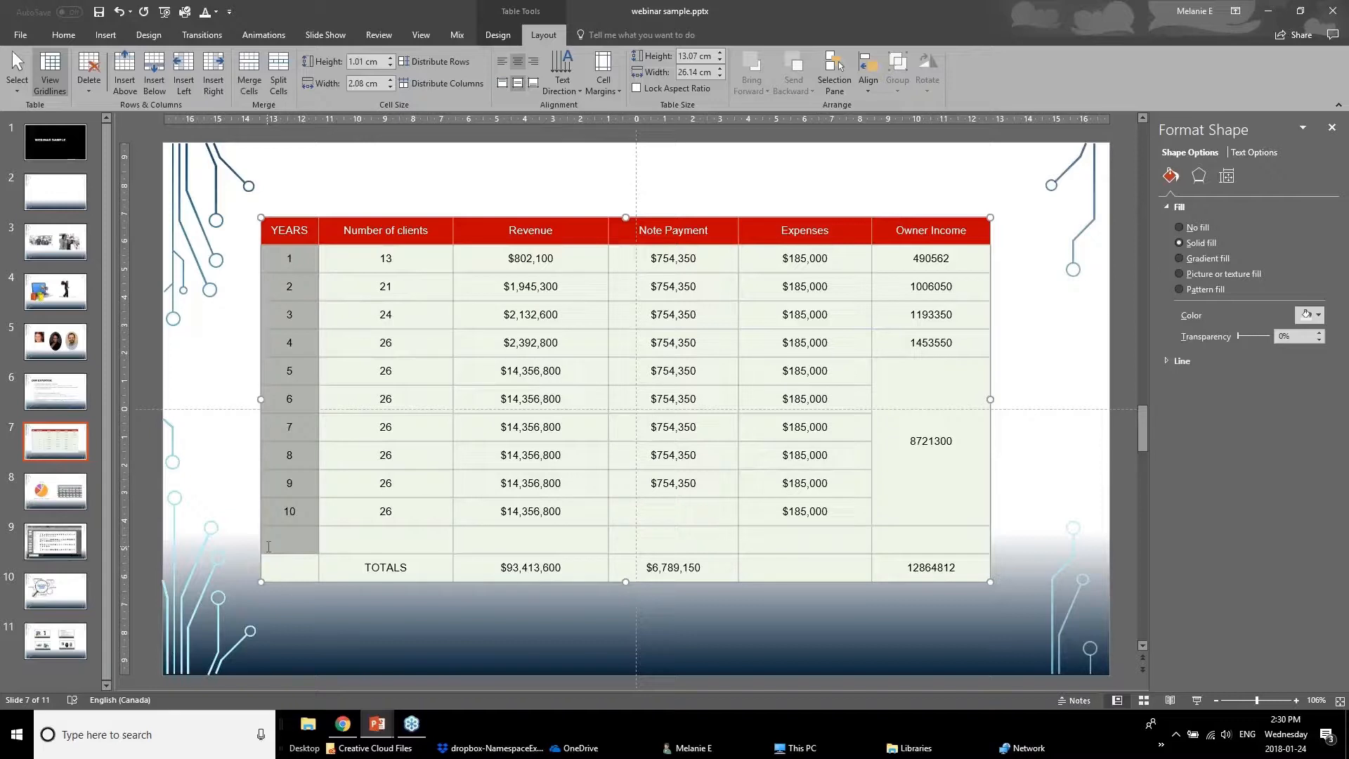
{"action": "left_click", "coordinate": [564, 93]}
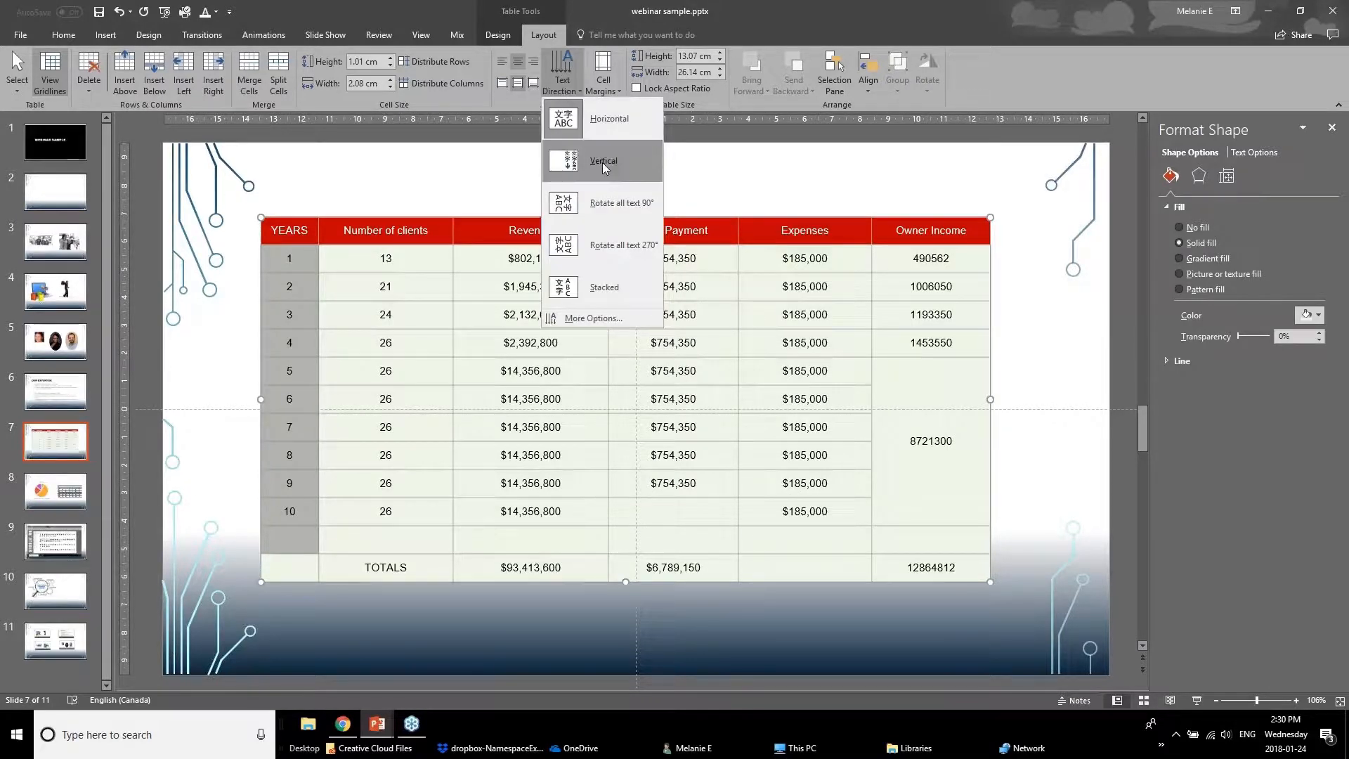
{"action": "left_click", "coordinate": [600, 205]}
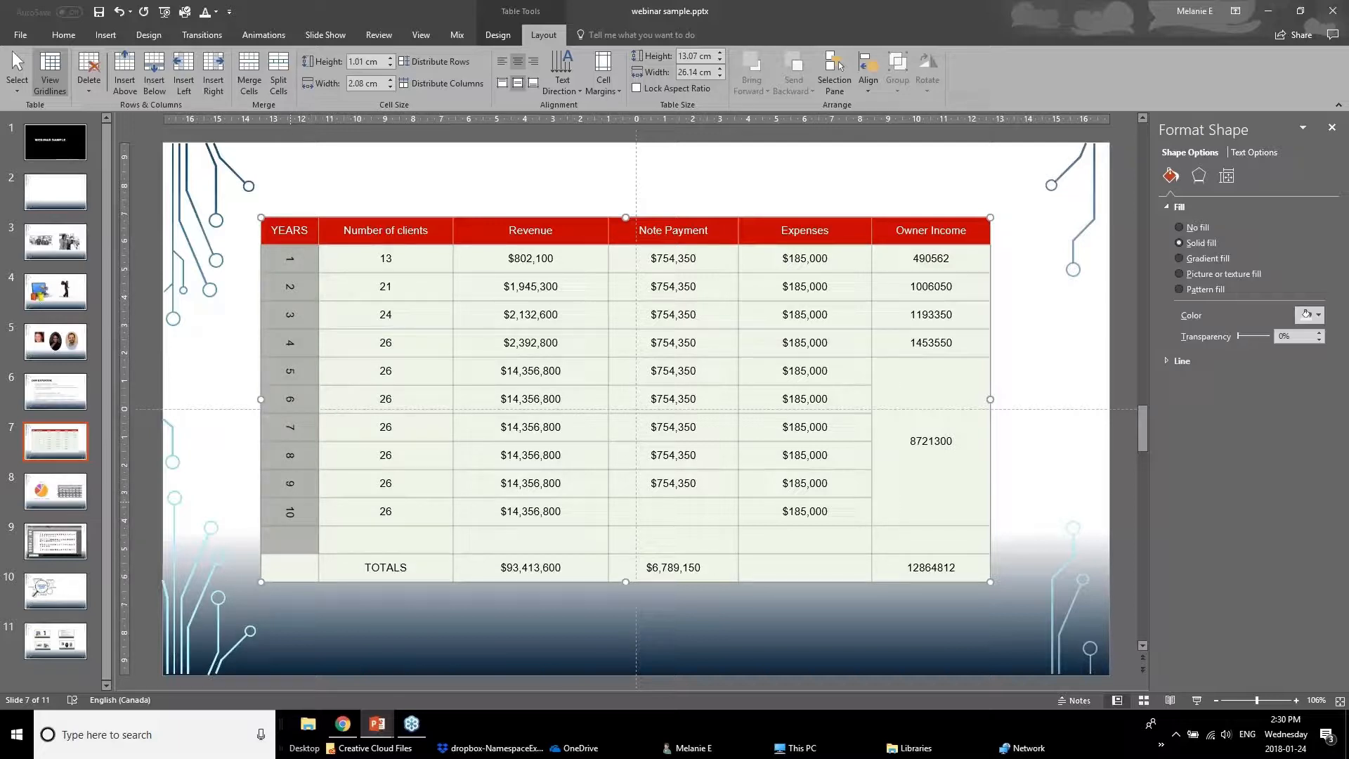
{"action": "left_click", "coordinate": [562, 74]}
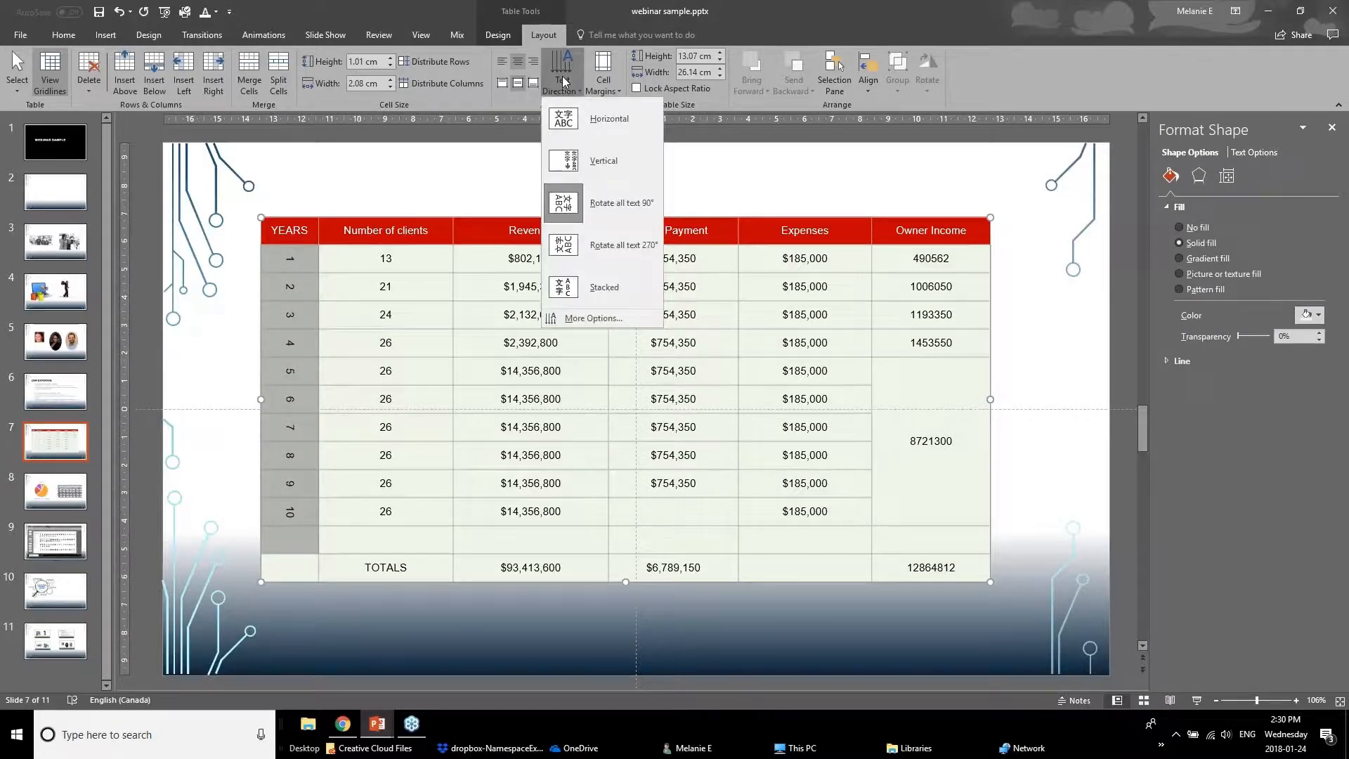
{"action": "left_click", "coordinate": [583, 125]}
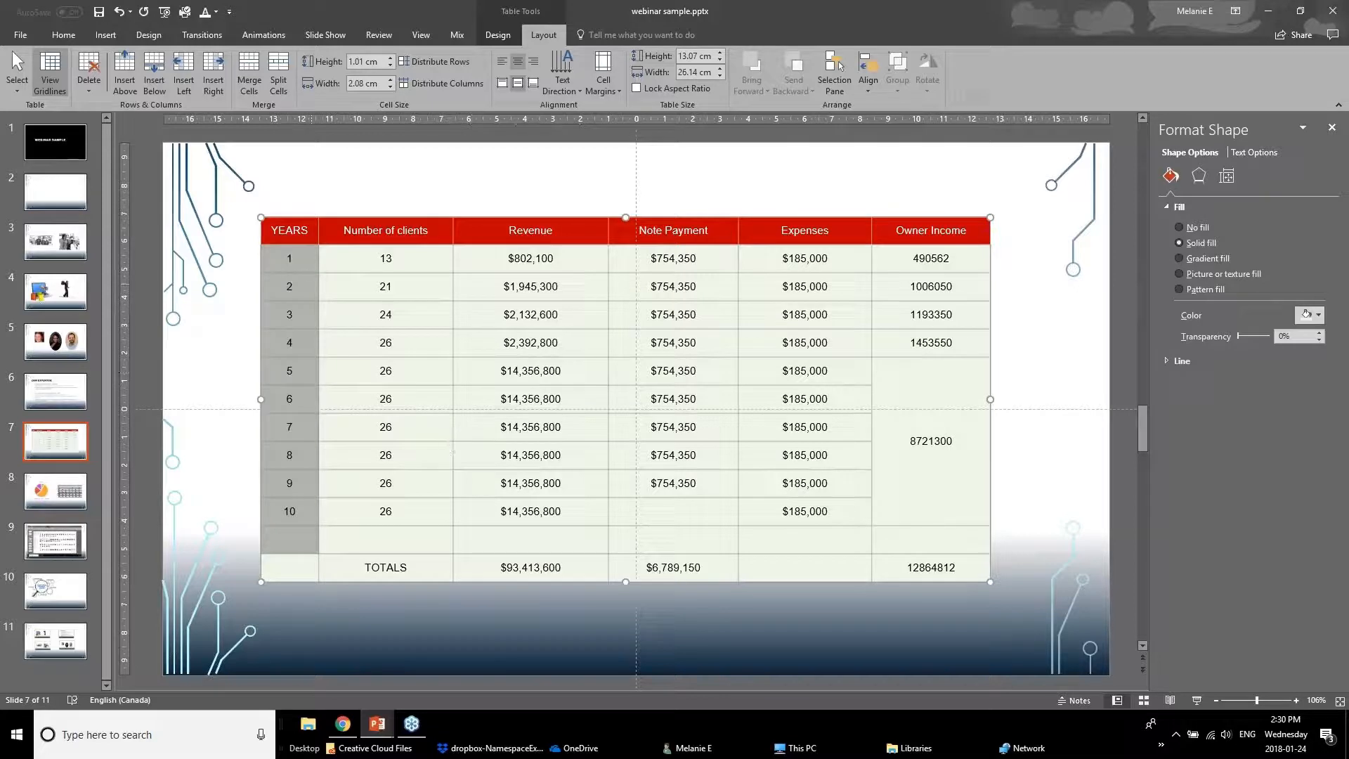
{"action": "left_click", "coordinate": [301, 239]}
{"action": "left_click", "coordinate": [604, 90]}
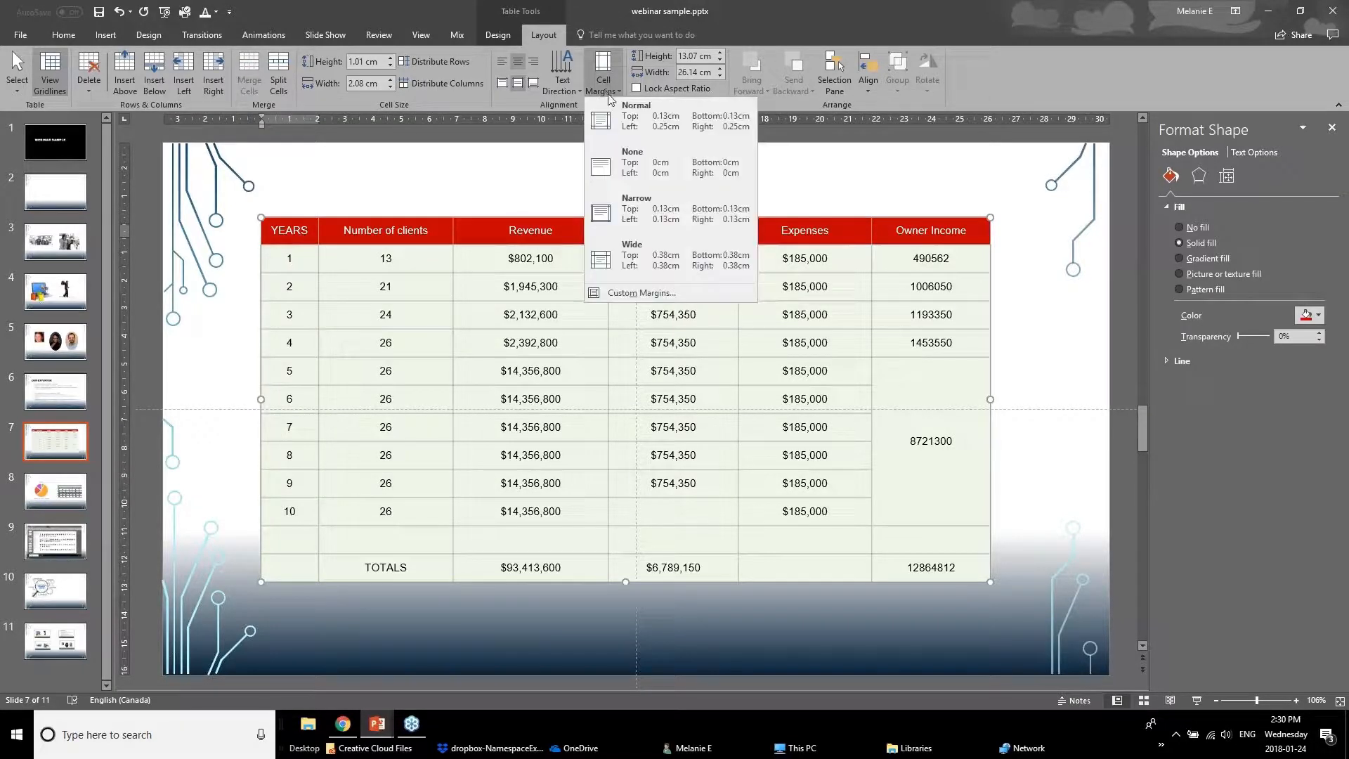
{"action": "left_click", "coordinate": [328, 290]}
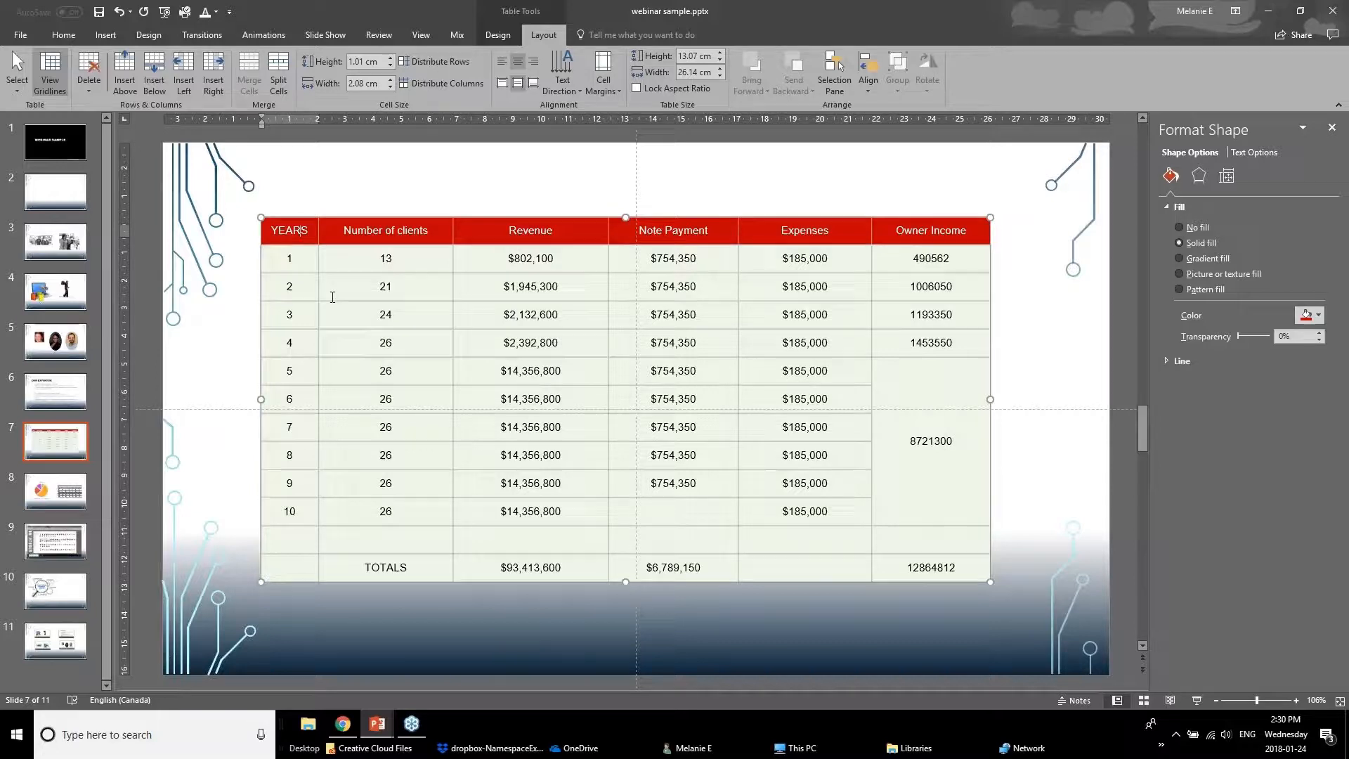
{"action": "left_click", "coordinate": [379, 260]}
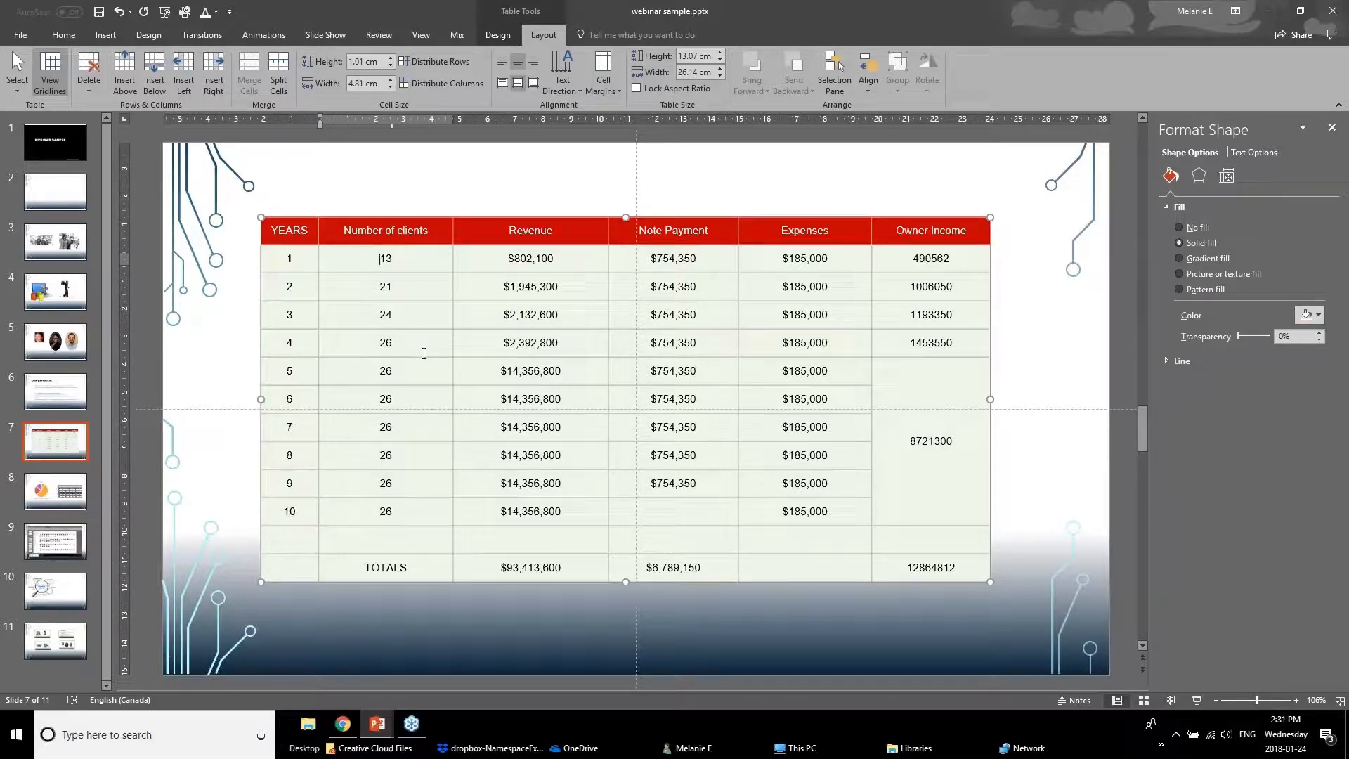
Apply Narrow cell margins to all the cells of the table.
{"action": "left_click_drag", "start_coordinate": [314, 237], "coordinate": [960, 567]}
{"action": "left_click", "coordinate": [593, 87]}
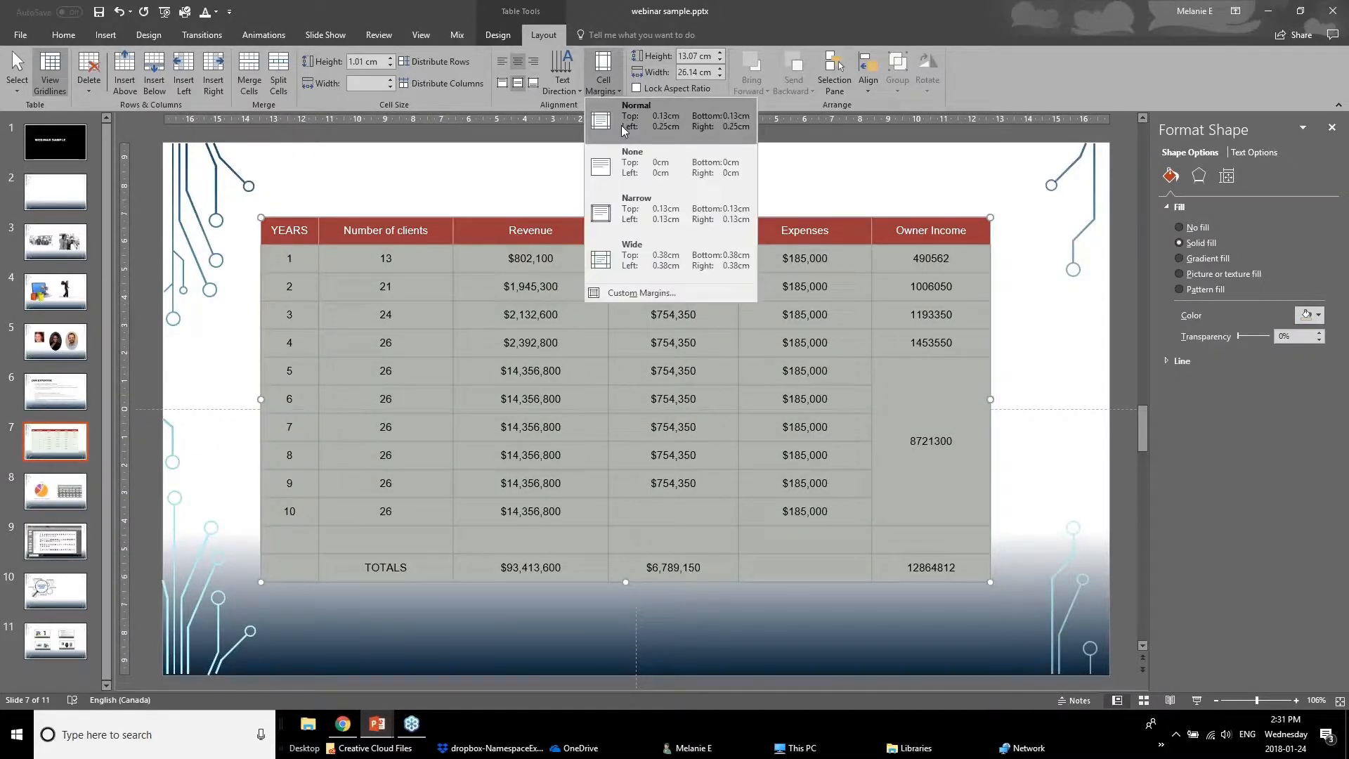
{"action": "left_click", "coordinate": [648, 229]}
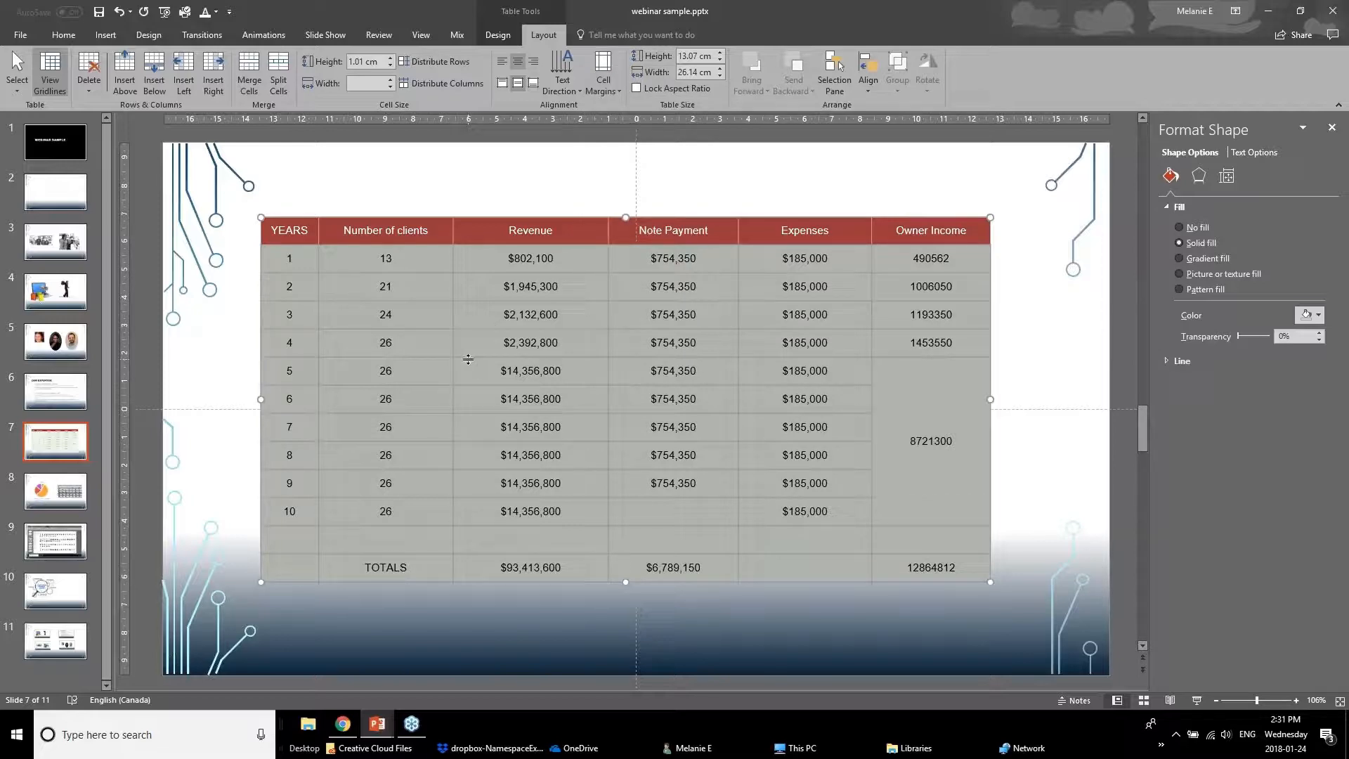
Show the text box alignment and margin settings for the whole table.
{"action": "left_click", "coordinate": [553, 257]}
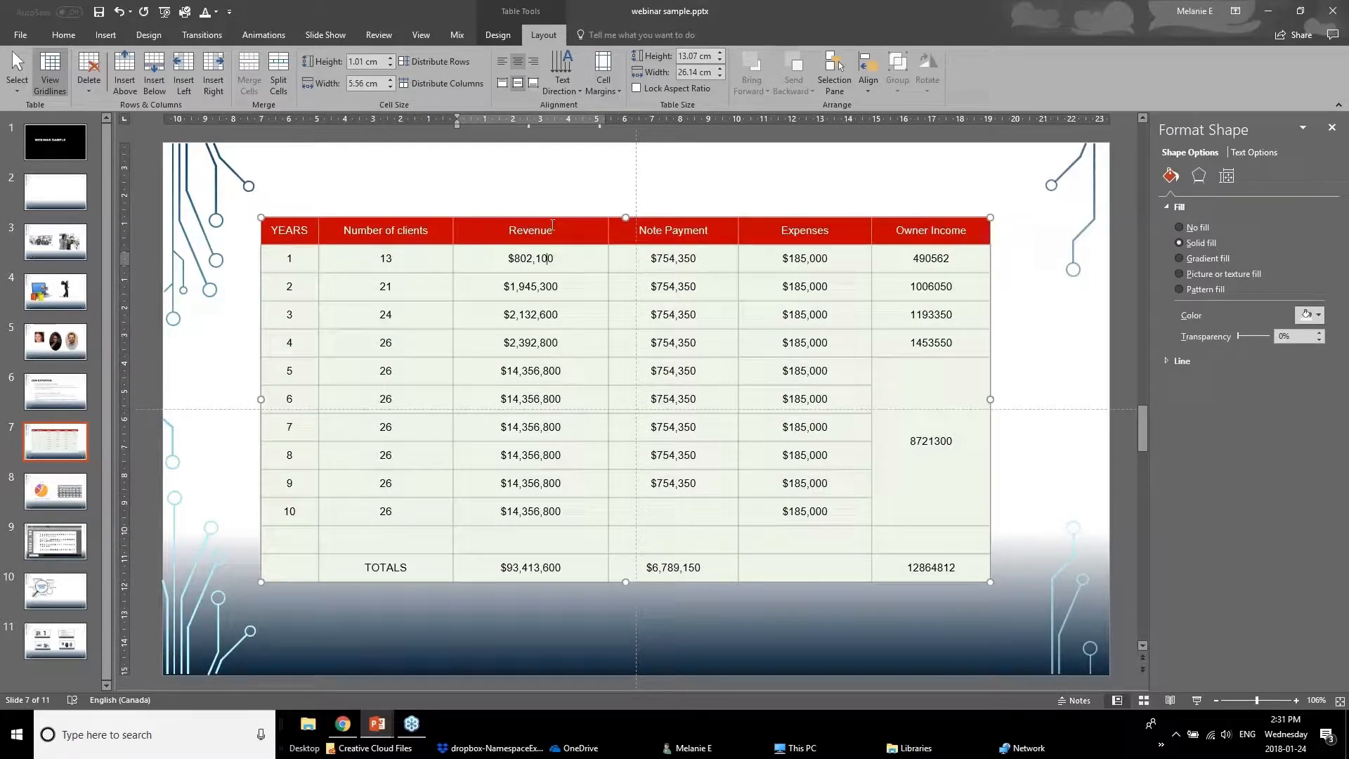
{"action": "key", "text": "Escape"}
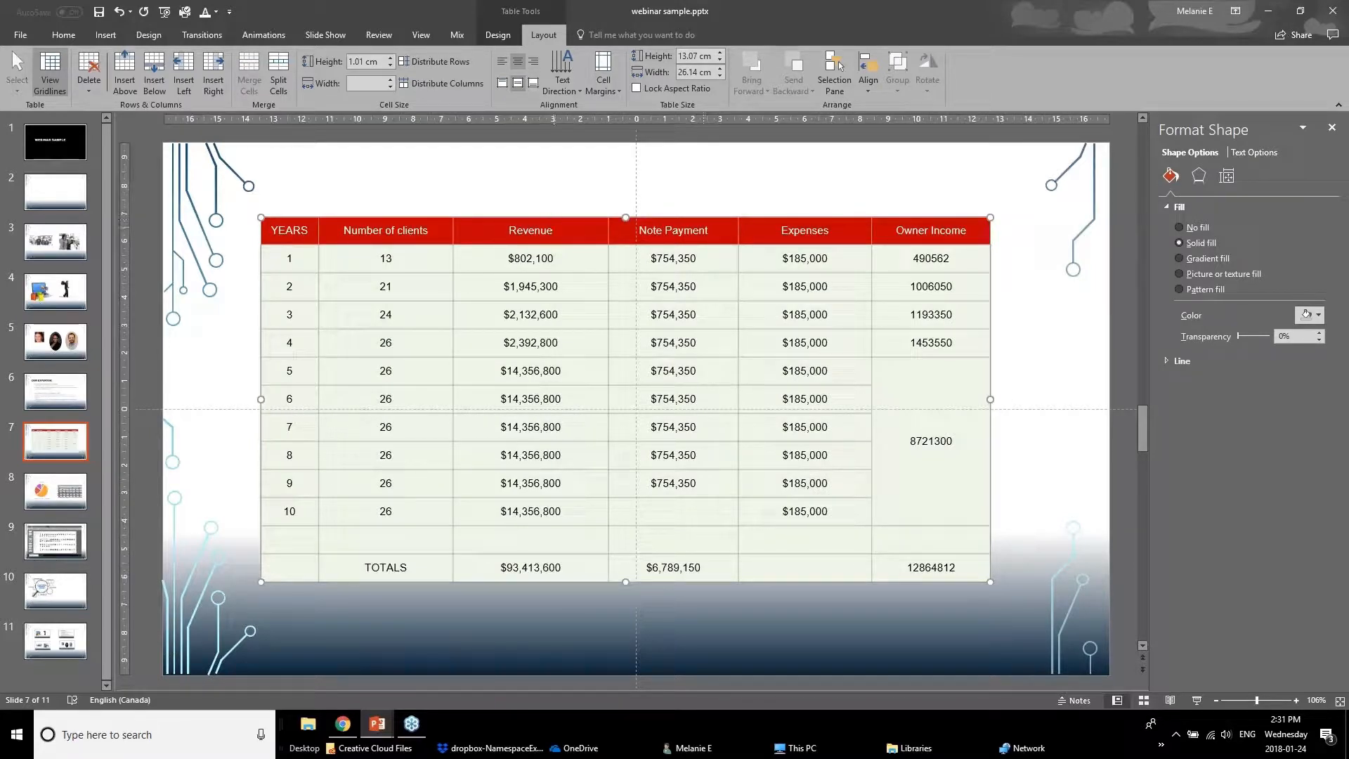
{"action": "right_click", "coordinate": [909, 214]}
{"action": "left_click", "coordinate": [941, 450]}
{"action": "left_click", "coordinate": [1245, 152]}
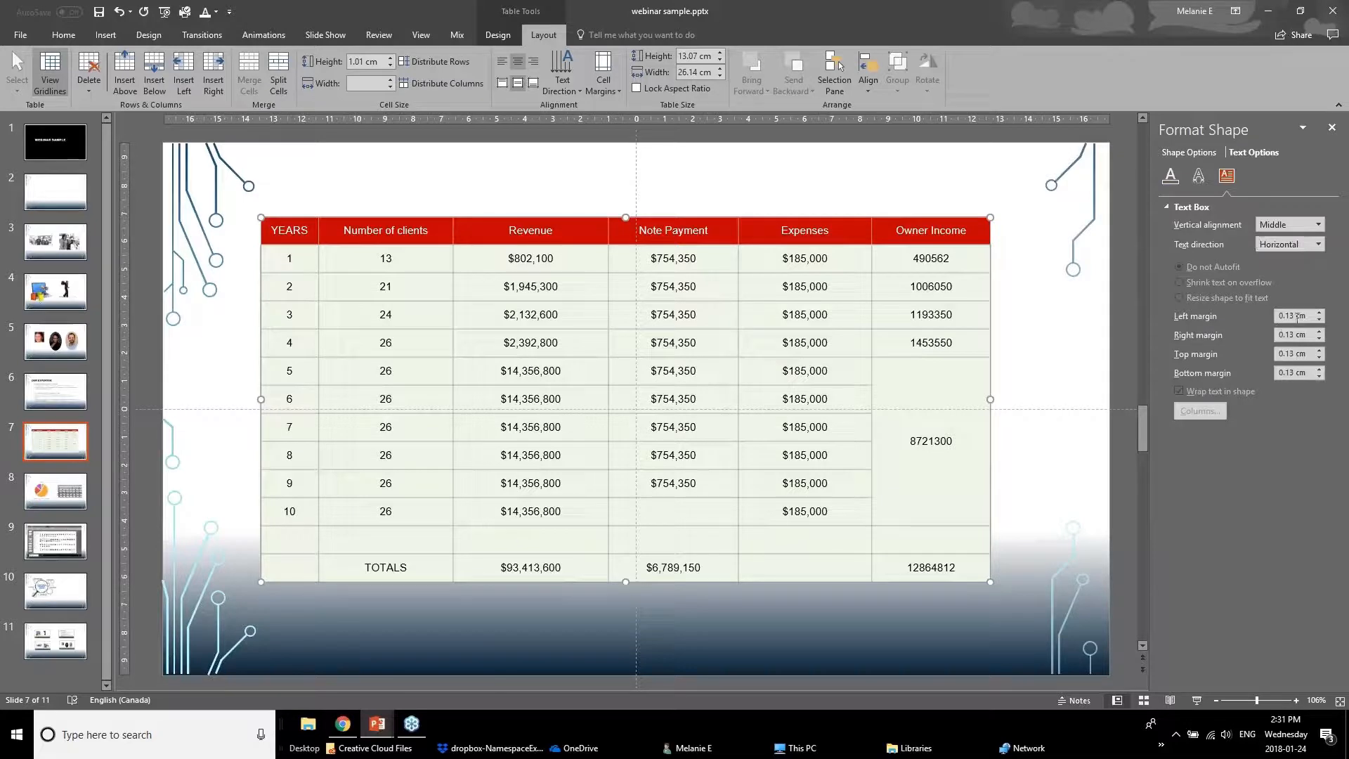
{"action": "left_click", "coordinate": [752, 286]}
{"action": "left_click", "coordinate": [773, 314]}
{"action": "left_click", "coordinate": [783, 369]}
{"action": "left_click_drag", "start_coordinate": [897, 384], "coordinate": [911, 525]}
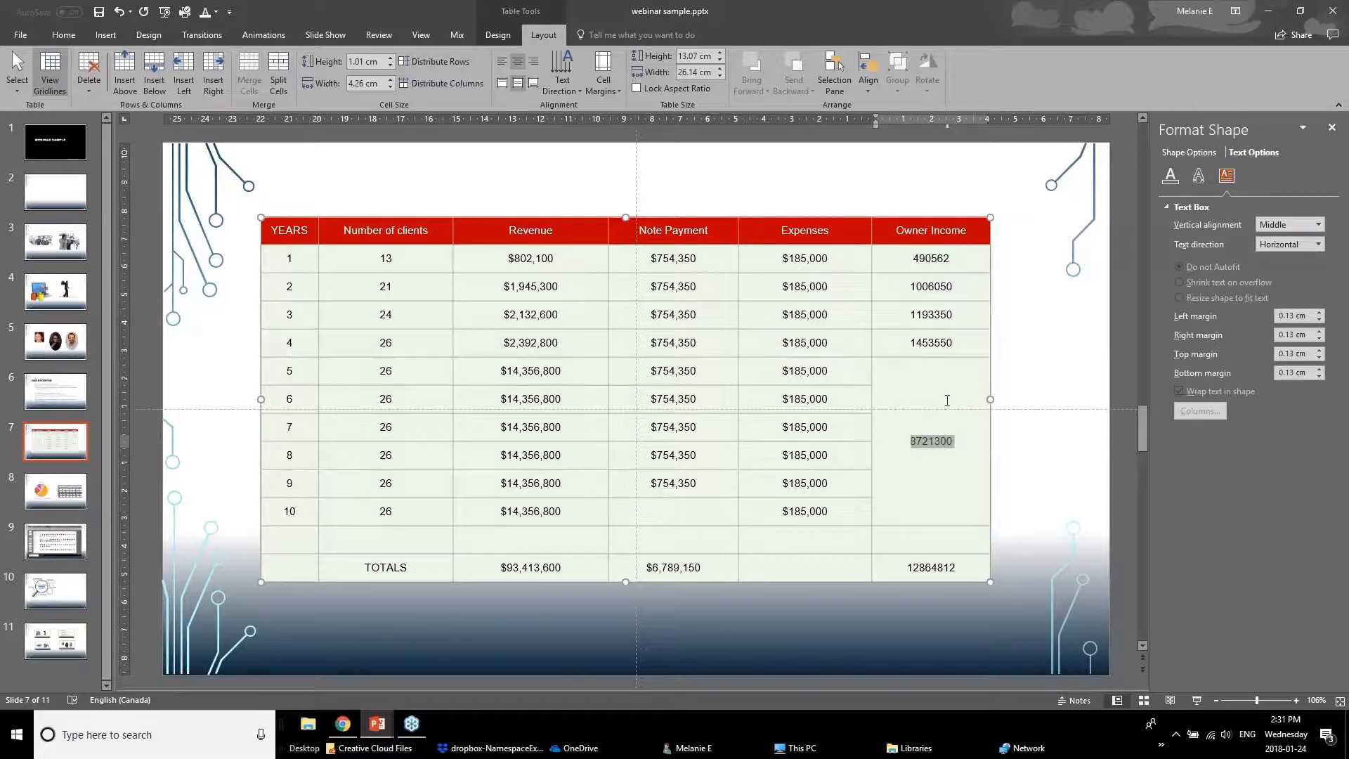
{"action": "left_click", "coordinate": [931, 514]}
{"action": "left_click_drag", "start_coordinate": [944, 573], "coordinate": [308, 574]}
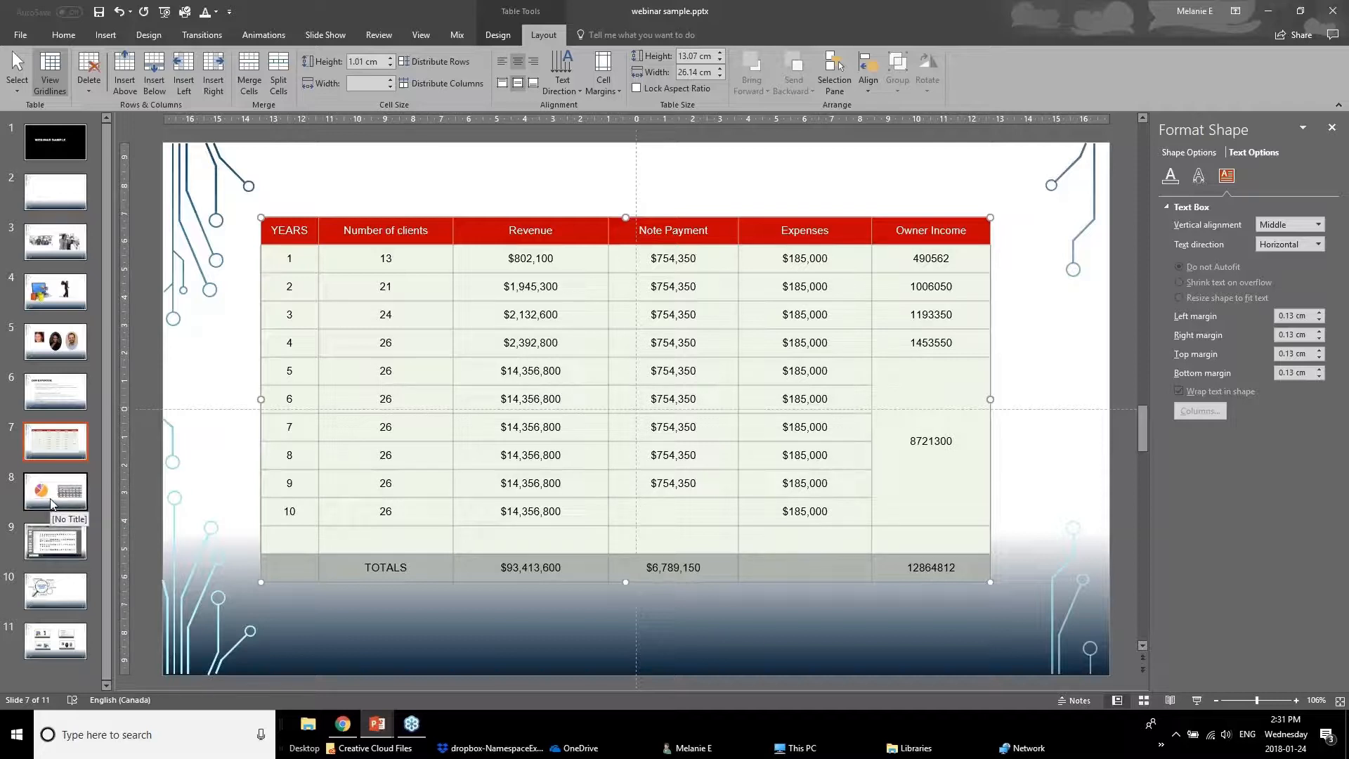
Switch to the Powerpoint Webinar January 2018 v1 presentation.
{"action": "left_click", "coordinate": [377, 724]}
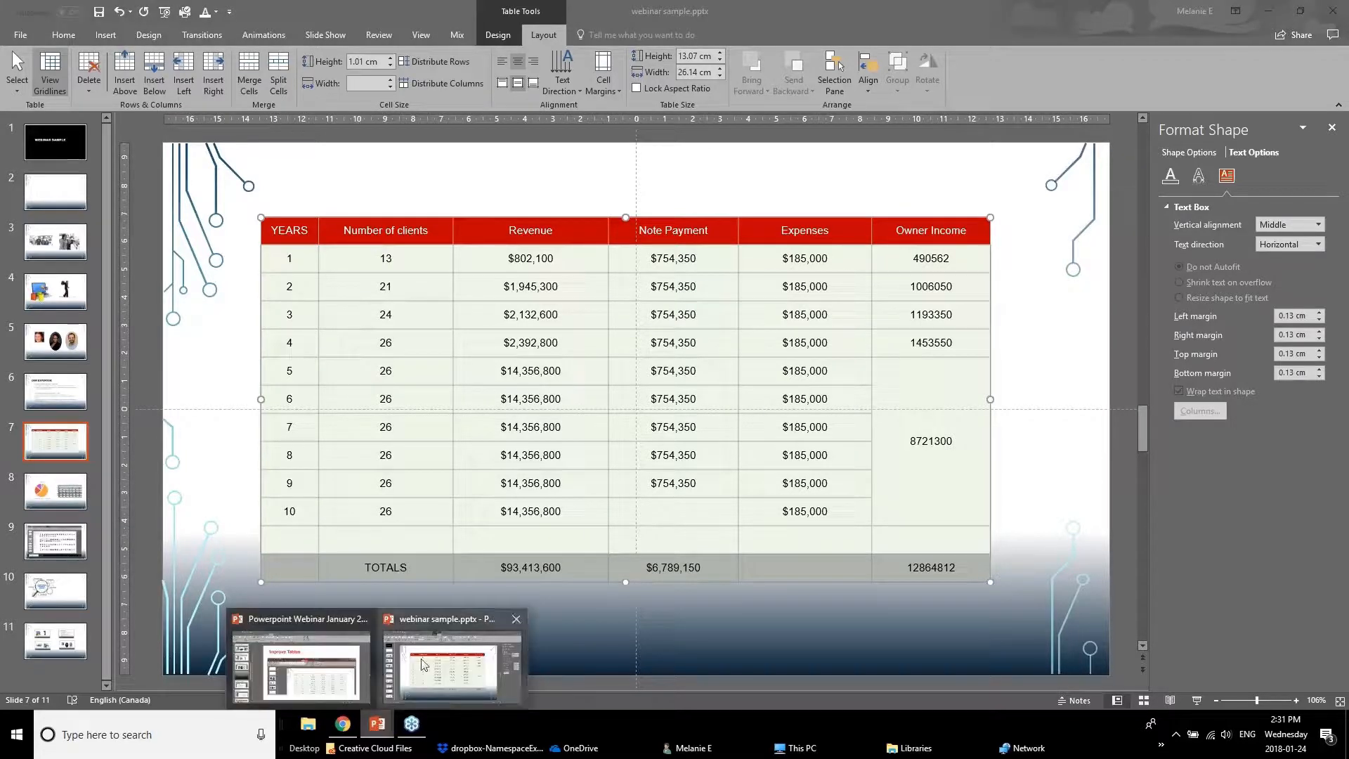
{"action": "left_click", "coordinate": [308, 668]}
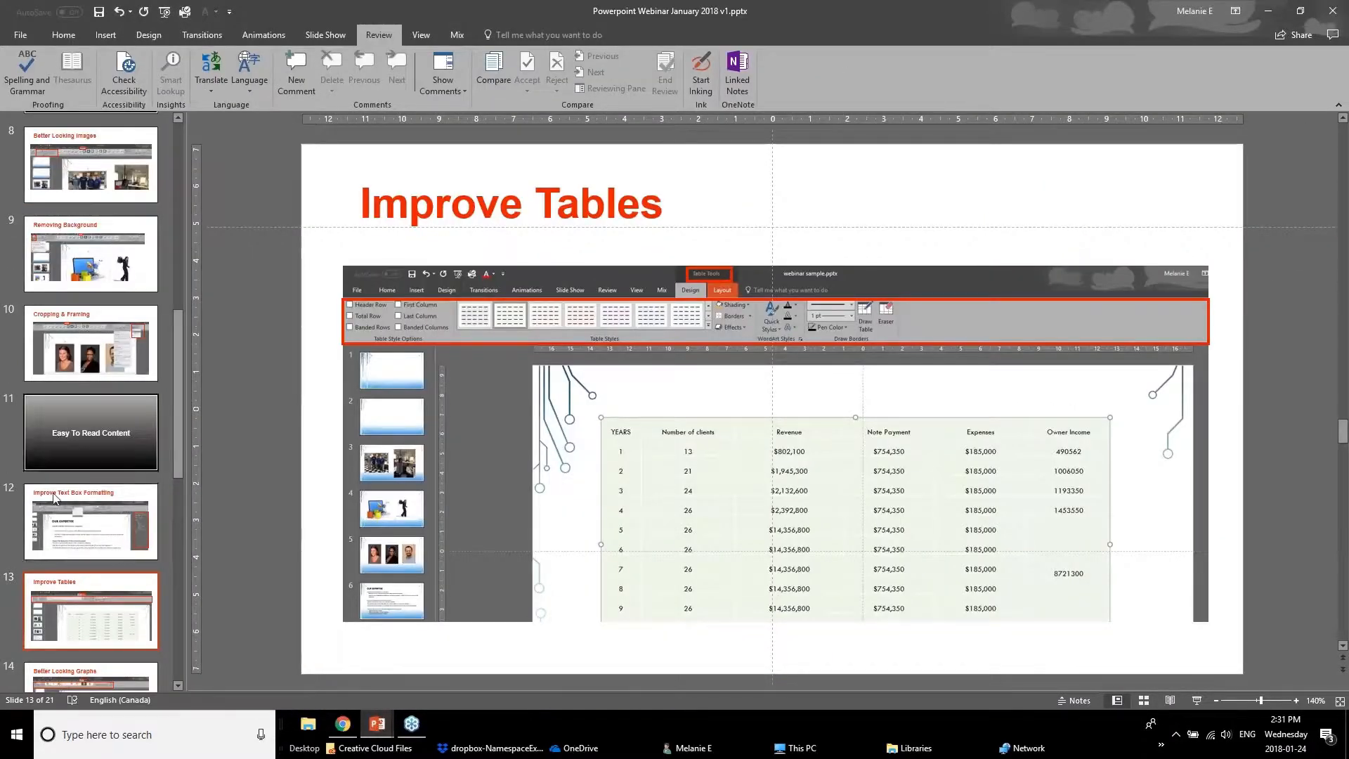
Show the Better Looking Graphs slide, slide 14 of the presentation.
{"action": "left_click", "coordinate": [70, 632]}
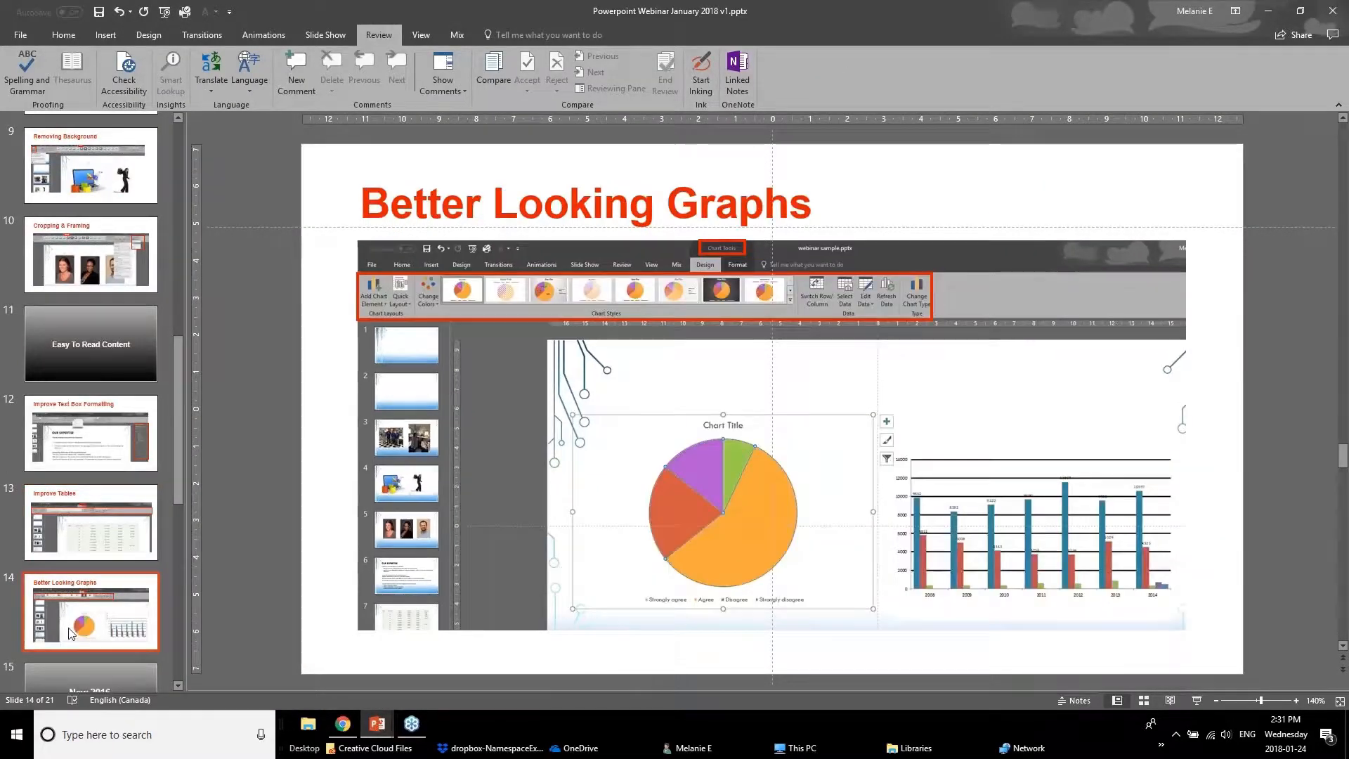
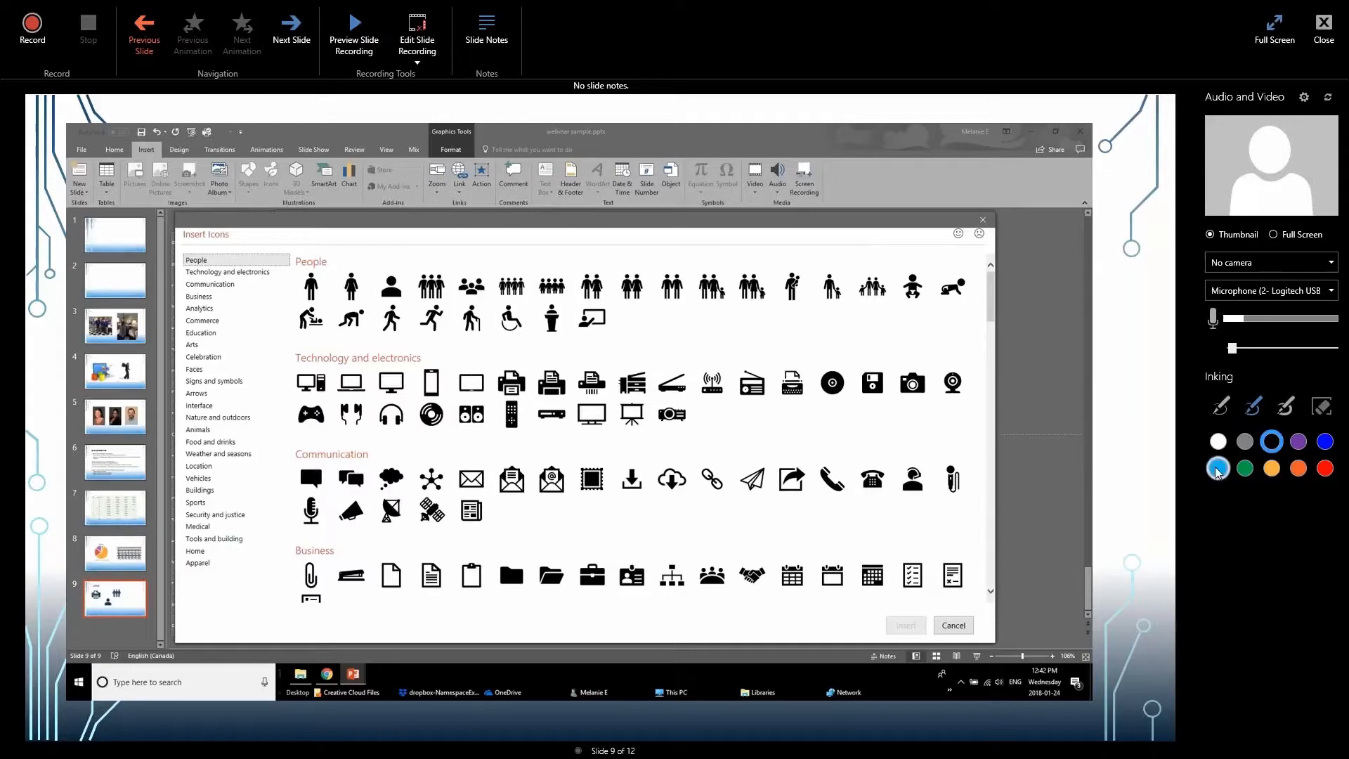
Choose the inking pen and set its colour to orange in the slide recording view.
{"action": "left_click", "coordinate": [1272, 455]}
{"action": "left_click", "coordinate": [1299, 468]}
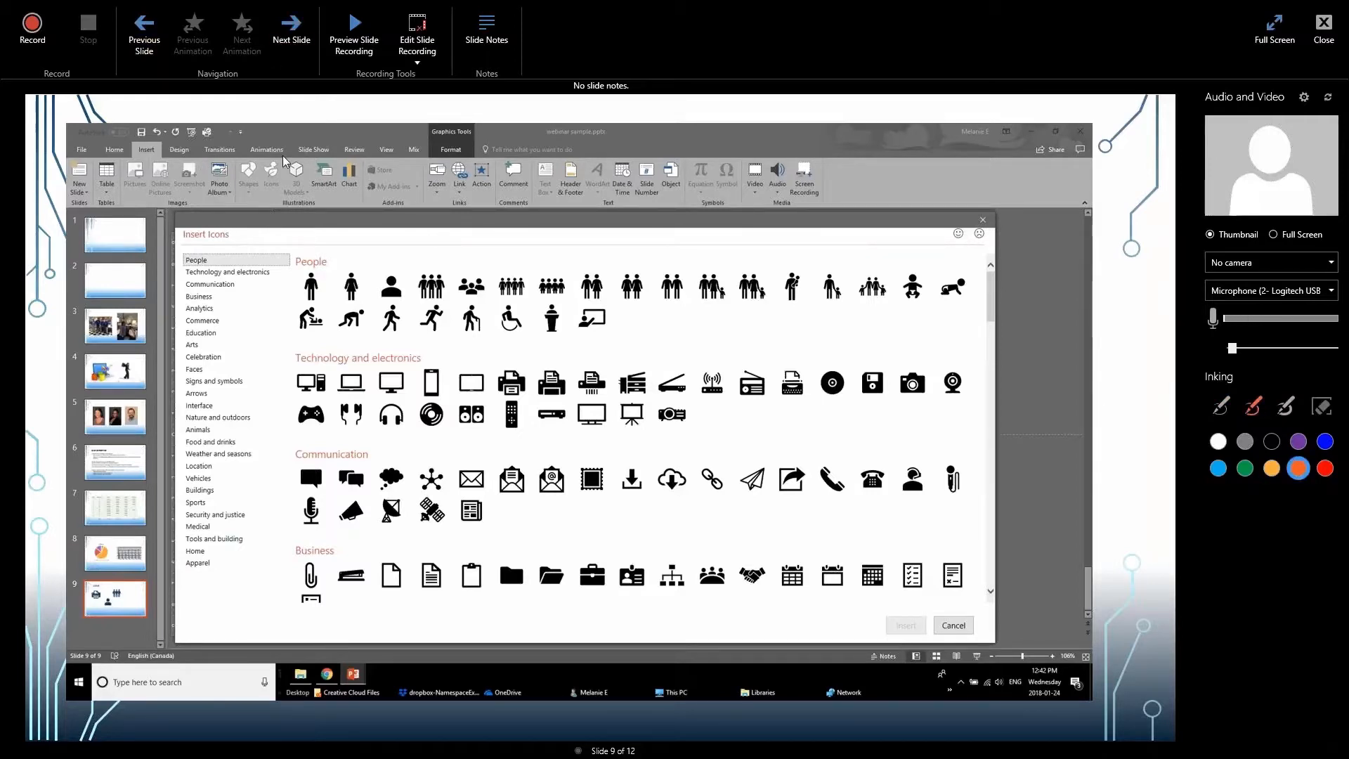
{"action": "left_click", "coordinate": [1223, 407]}
{"action": "left_click", "coordinate": [1299, 470]}
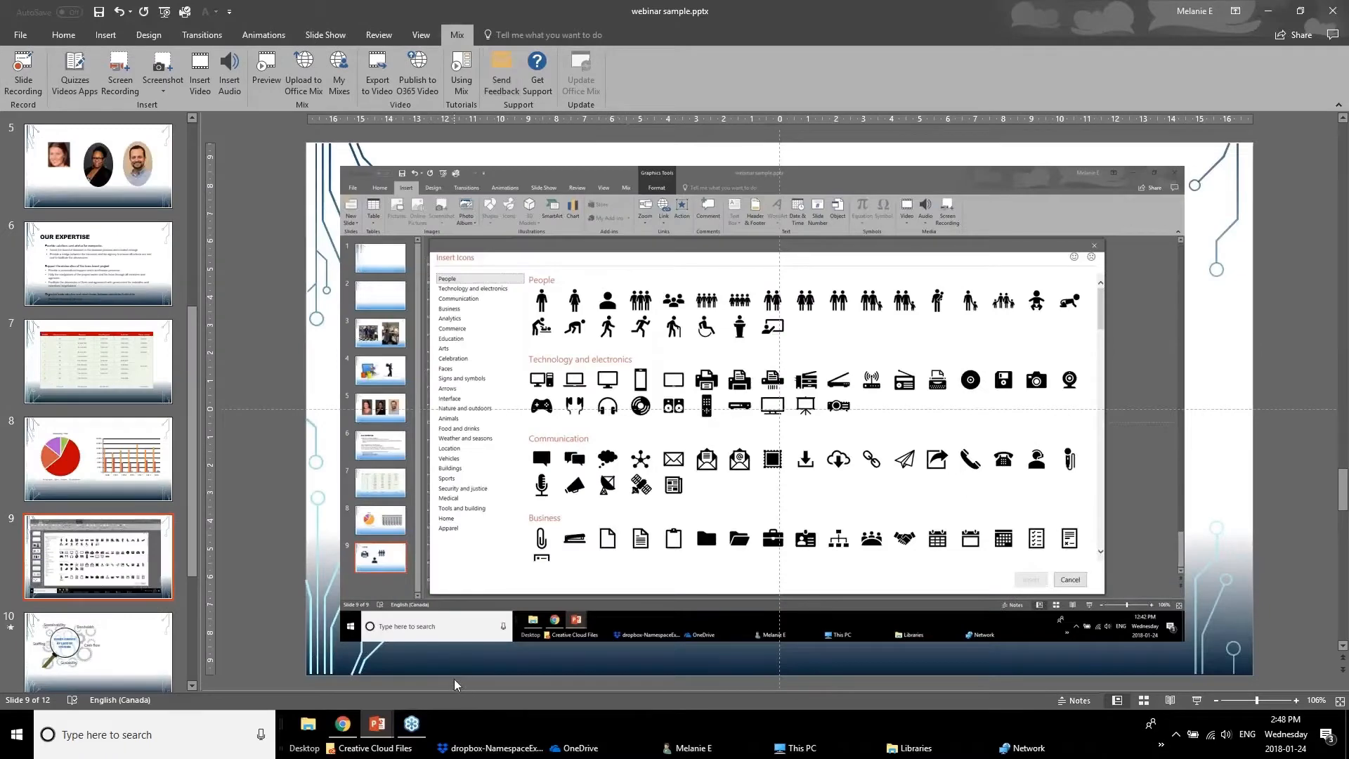
Show the speaker notes pane below the slide, and check the slide notes option in the slide recording view.
{"action": "left_click_drag", "start_coordinate": [455, 687], "coordinate": [408, 545]}
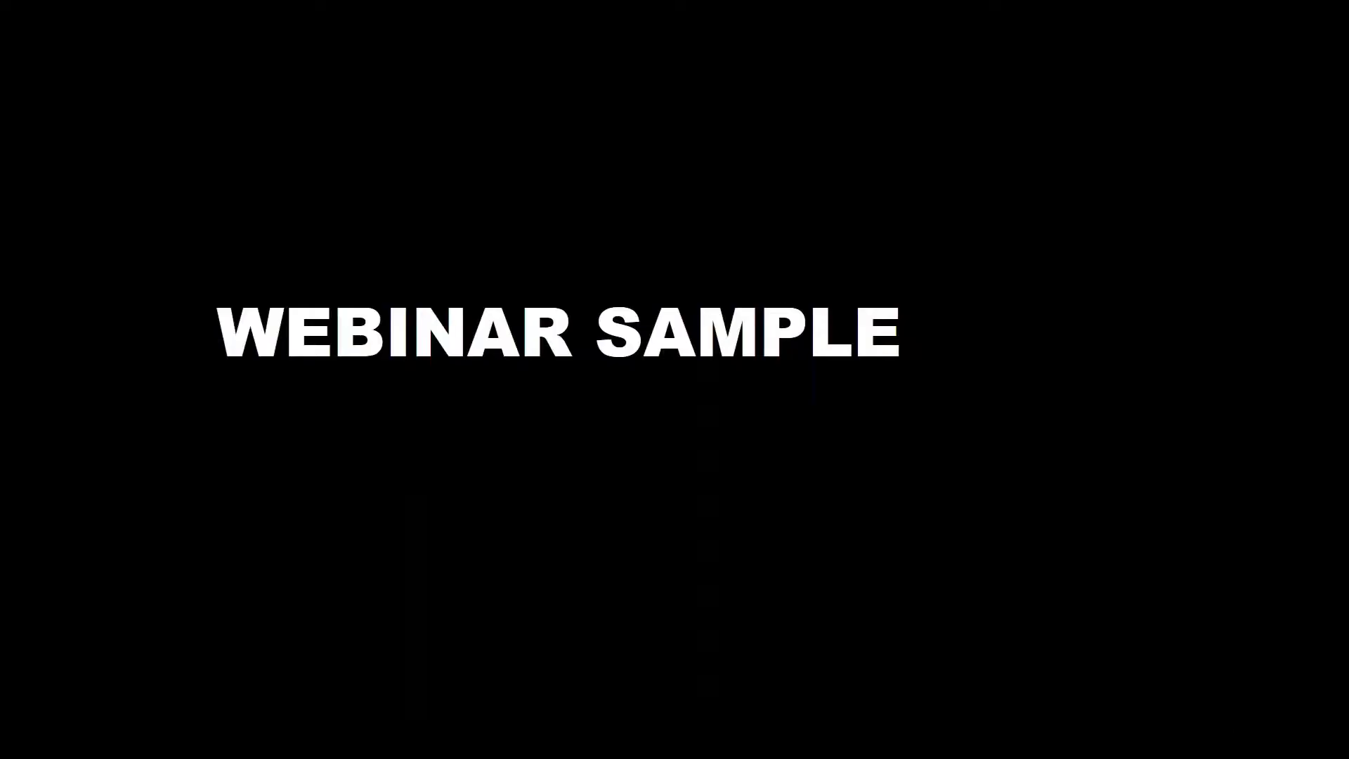
{"action": "left_click", "coordinate": [516, 532]}
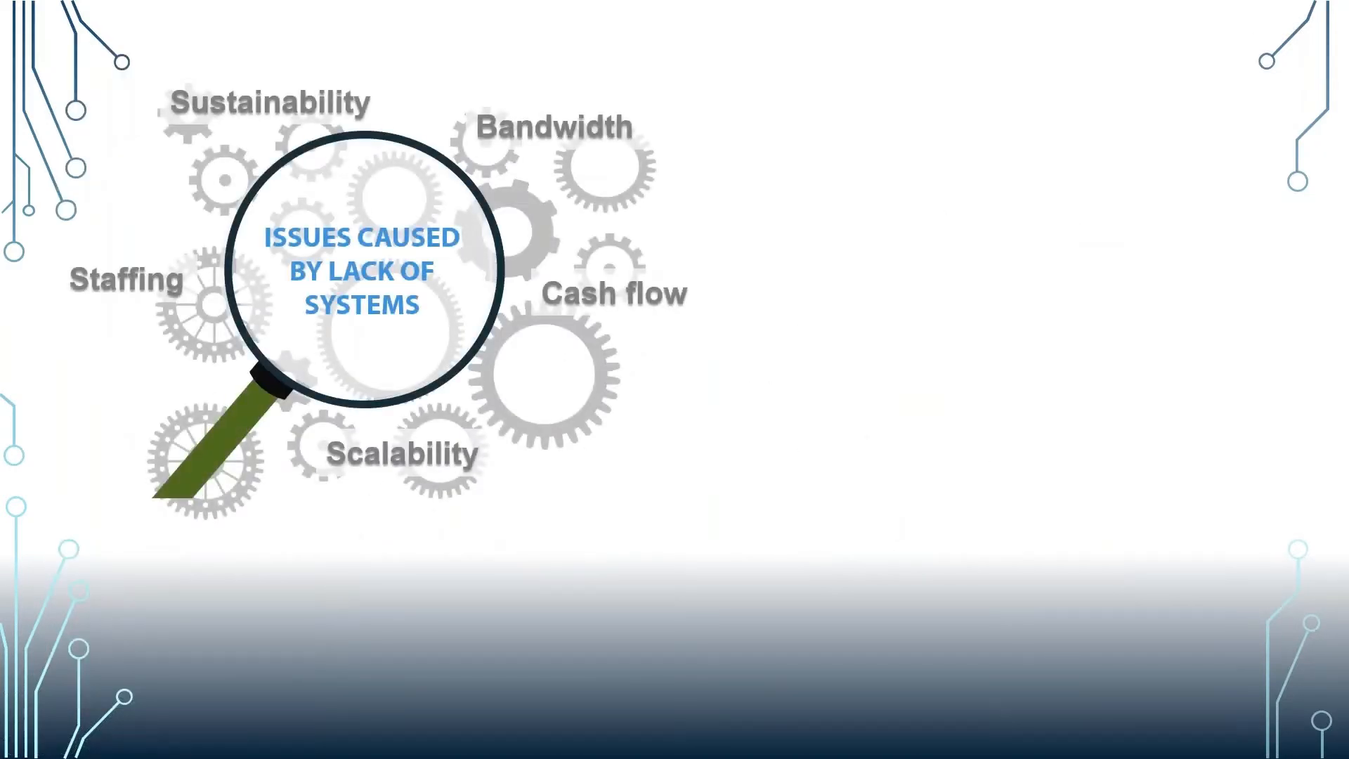
{"action": "key", "text": "Escape"}
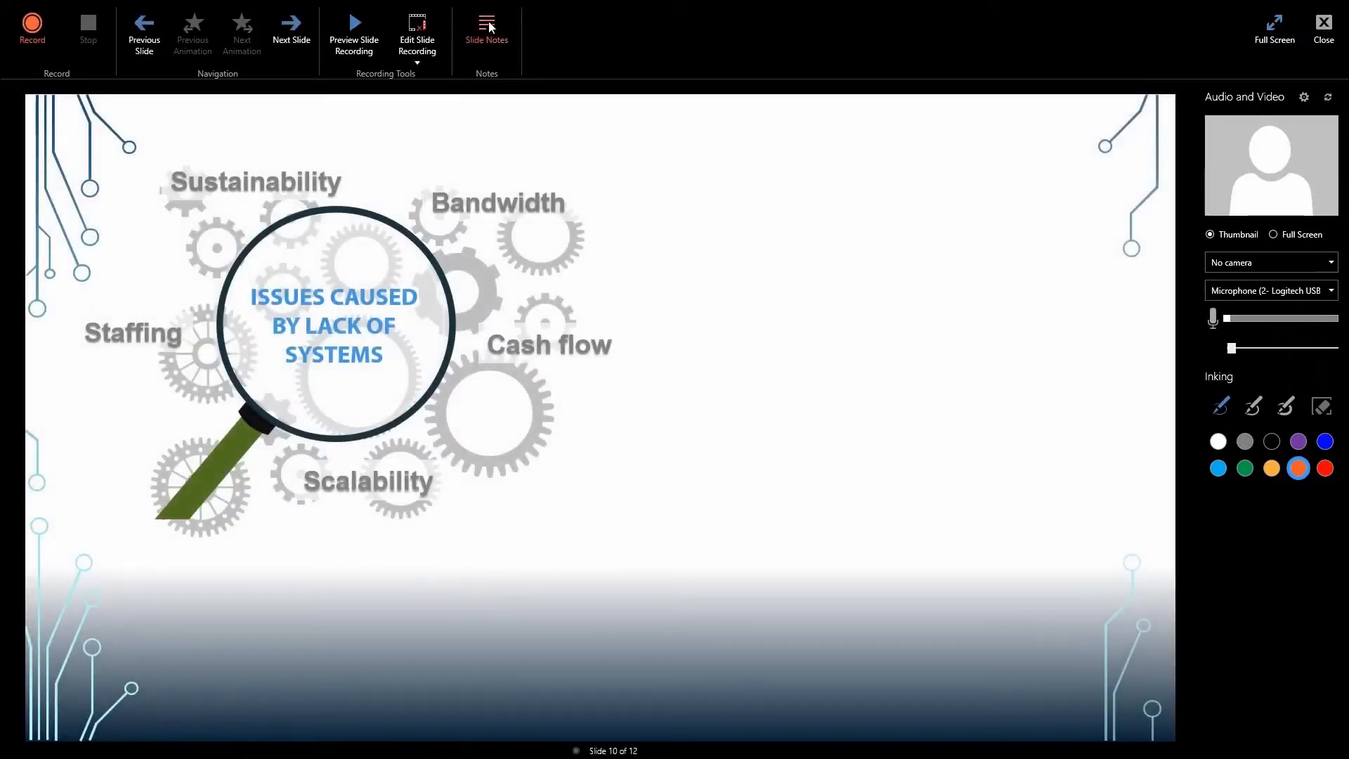
{"action": "left_click", "coordinate": [489, 25]}
{"action": "key", "text": "Escape"}
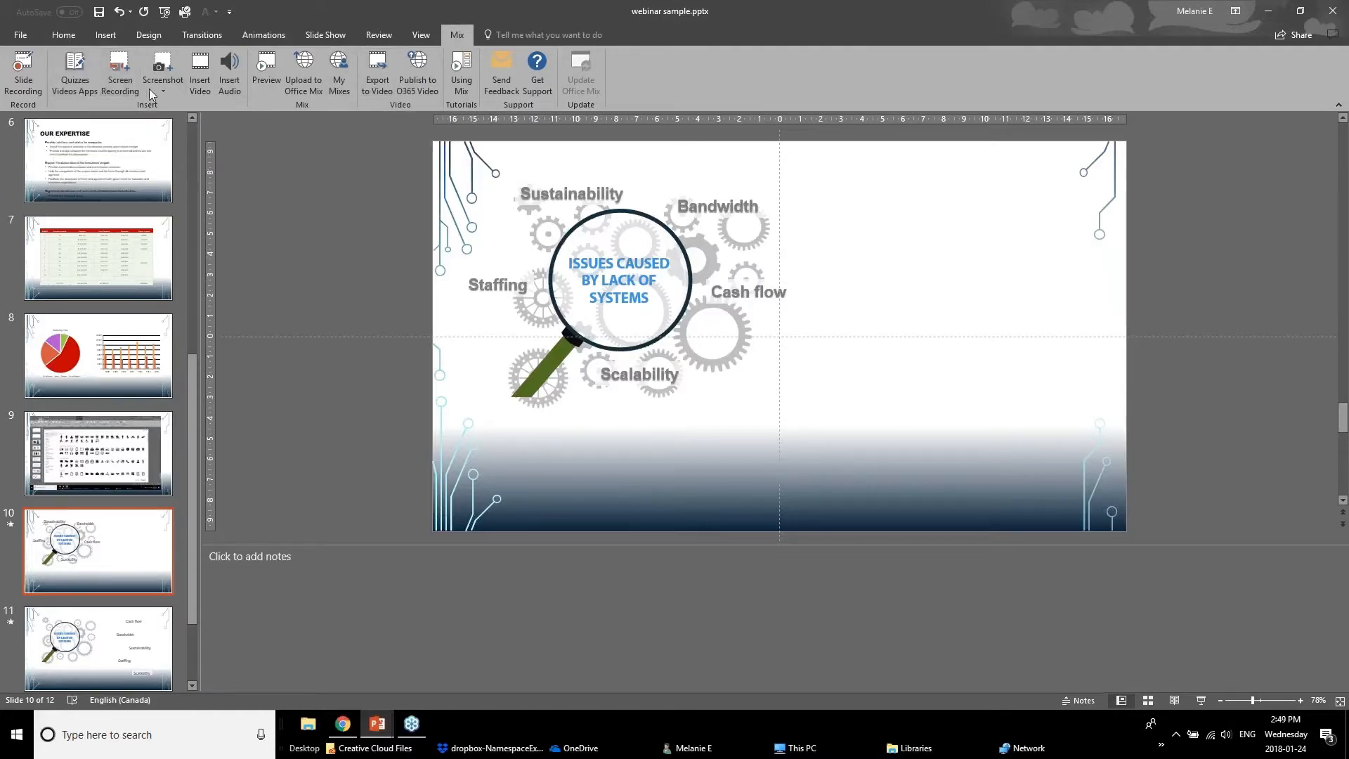
Review the Lab Office Add-ins available for quizzes, polls and web content, and close the list.
{"action": "left_click", "coordinate": [76, 85]}
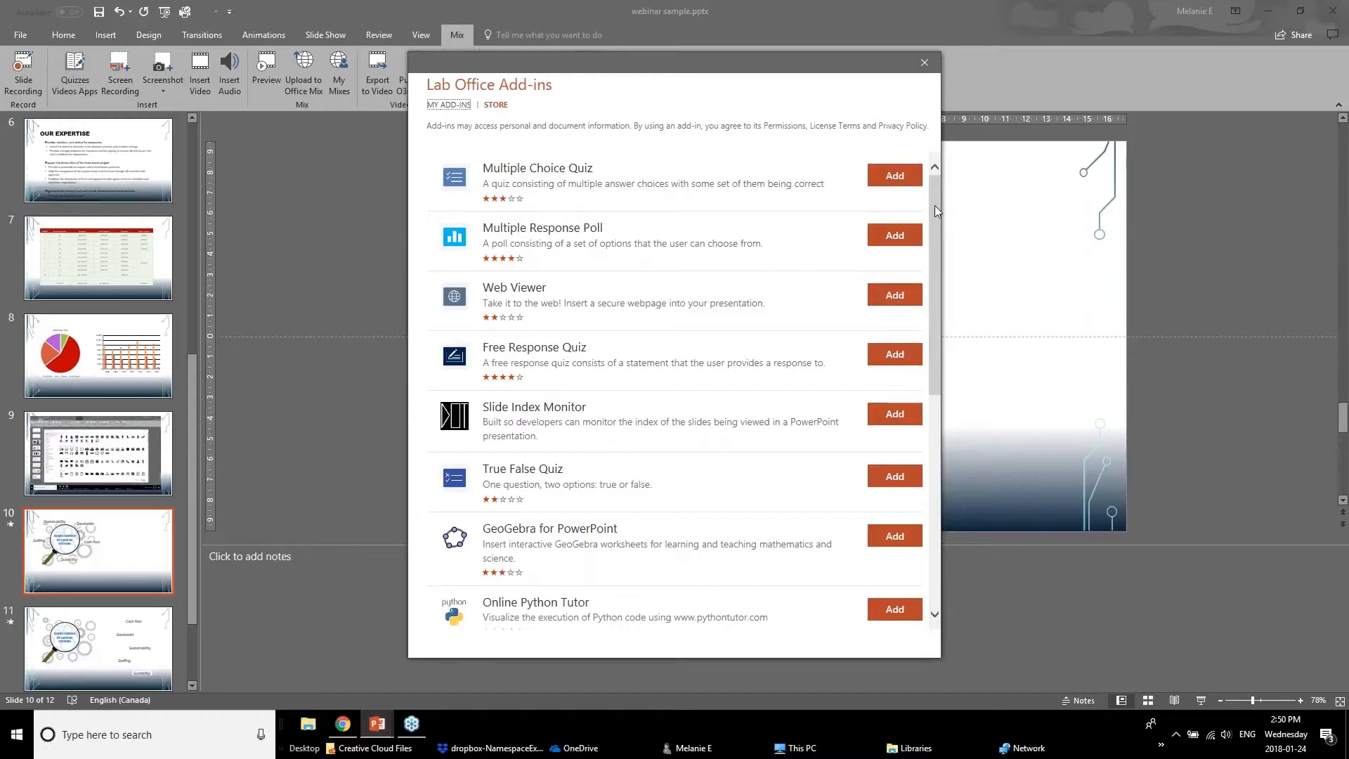
{"action": "left_click", "coordinate": [930, 63]}
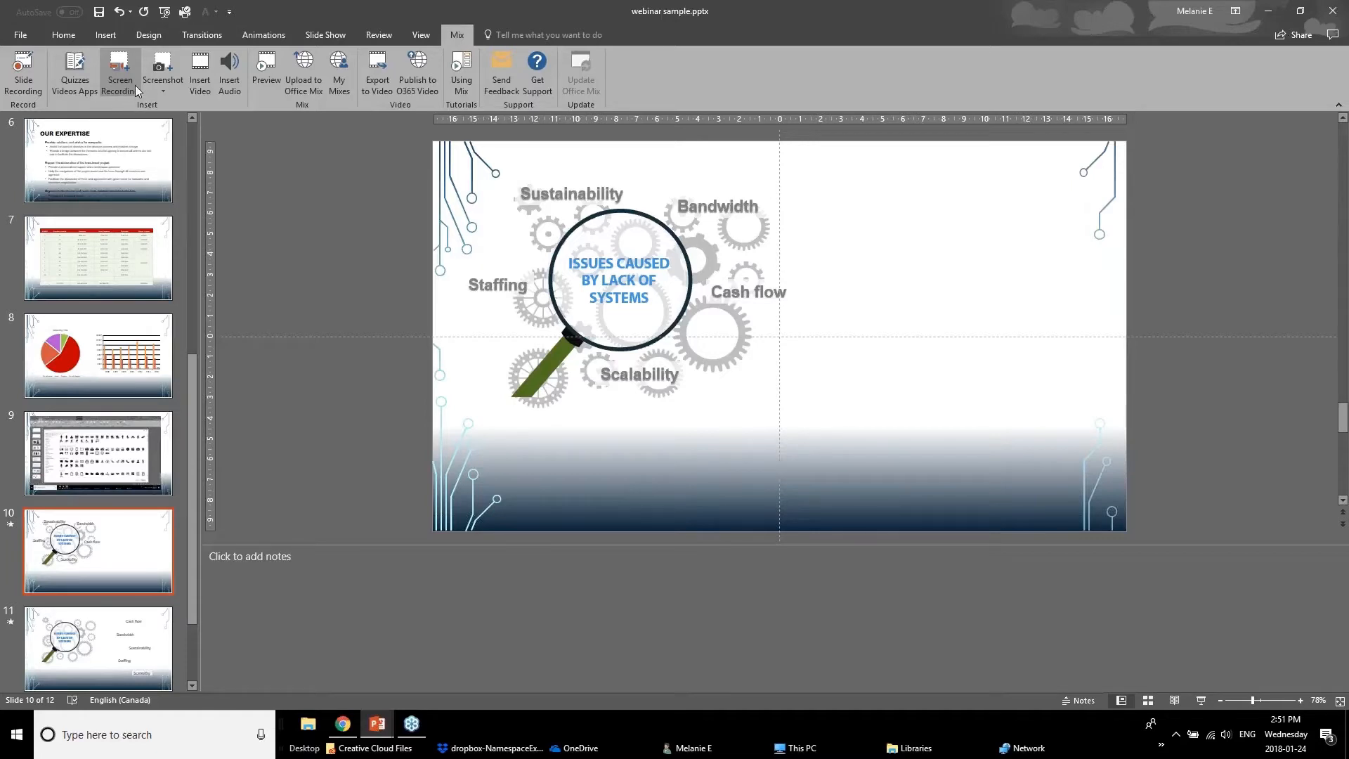
Insert a screen clipping of the New MIX Extension window on slide 10, and shrink it to about 28.3 × 15.3 cm near the slide centre.
{"action": "left_click", "coordinate": [163, 79]}
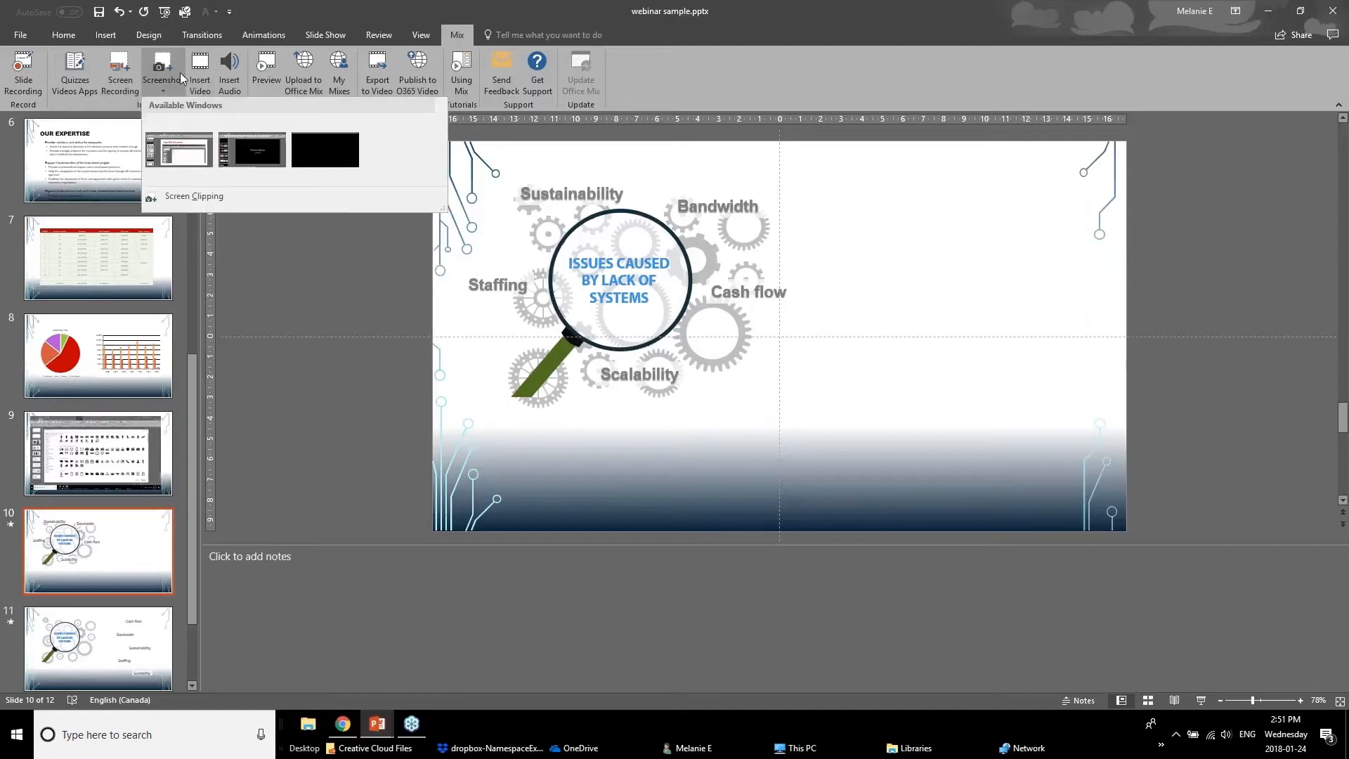
{"action": "left_click", "coordinate": [203, 197]}
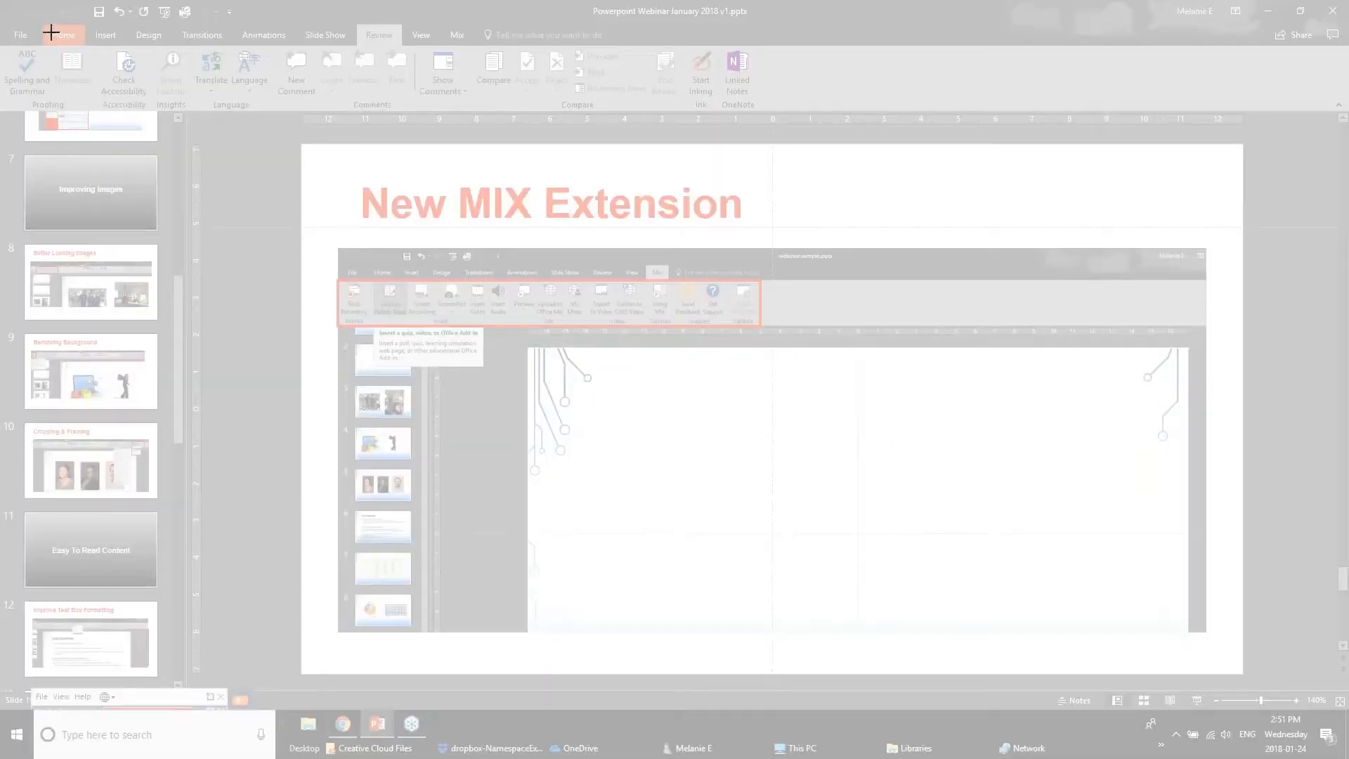
{"action": "left_click_drag", "start_coordinate": [34, 15], "coordinate": [1270, 685]}
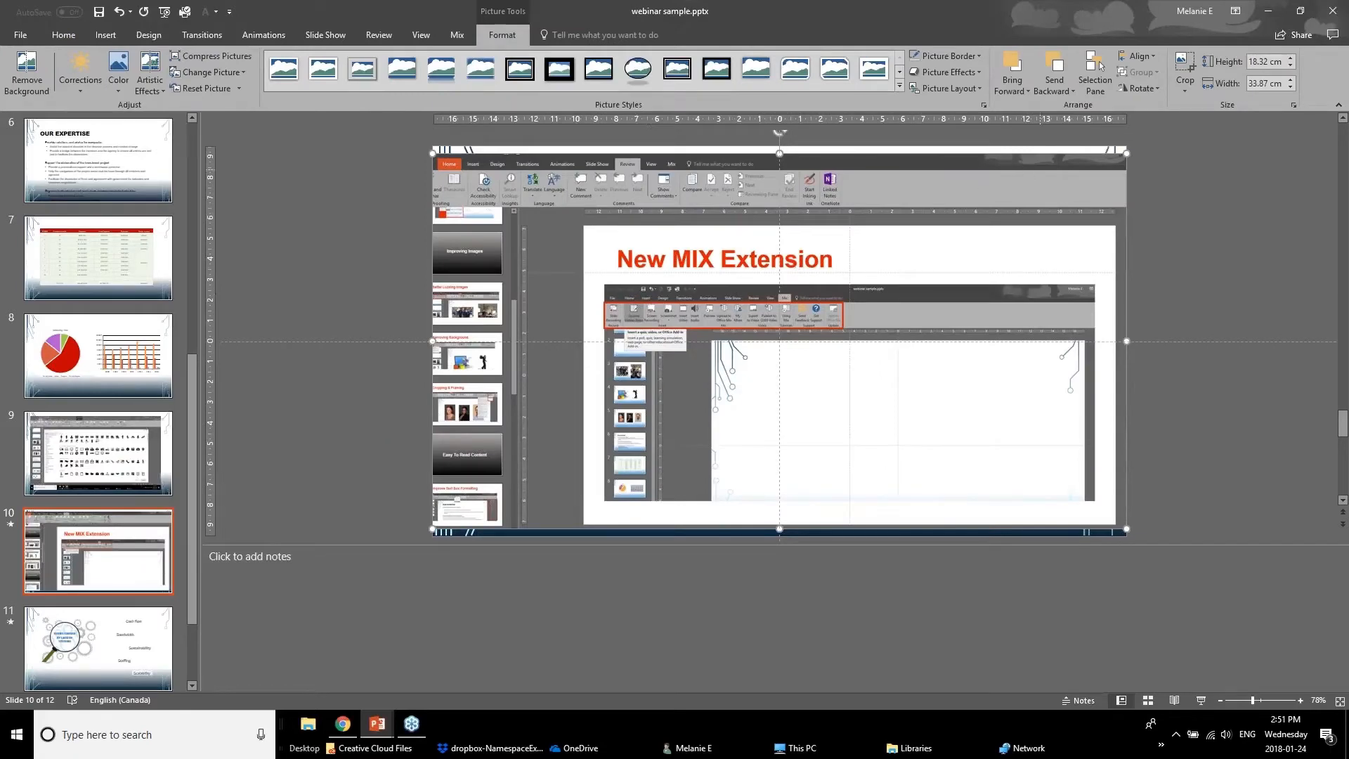
{"action": "left_click_drag", "start_coordinate": [1127, 152], "coordinate": [1012, 215]}
{"action": "left_click_drag", "start_coordinate": [839, 366], "coordinate": [904, 321]}
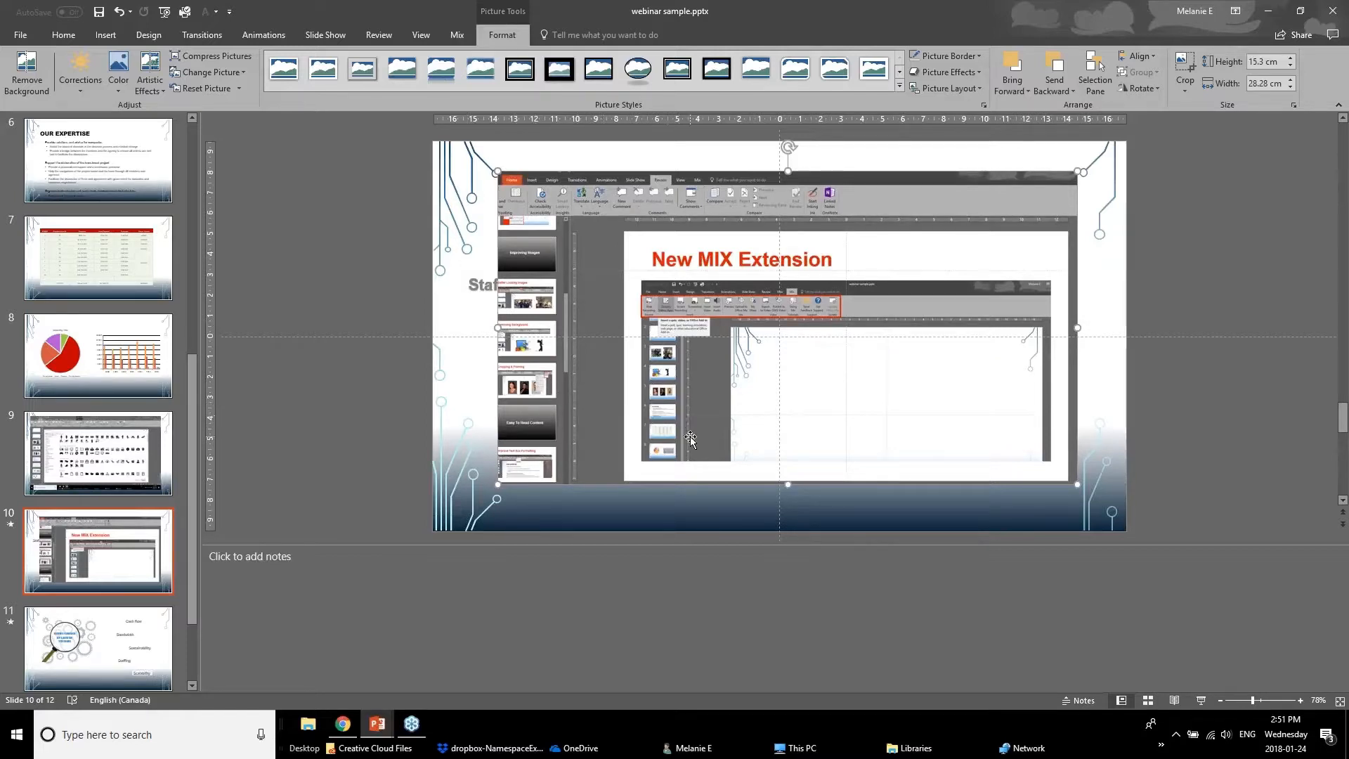
Switch to the Powerpoint Webinar January 2018 v1 presentation and show the Zoom Feature slide.
{"action": "left_click", "coordinate": [379, 724]}
{"action": "left_click", "coordinate": [248, 664]}
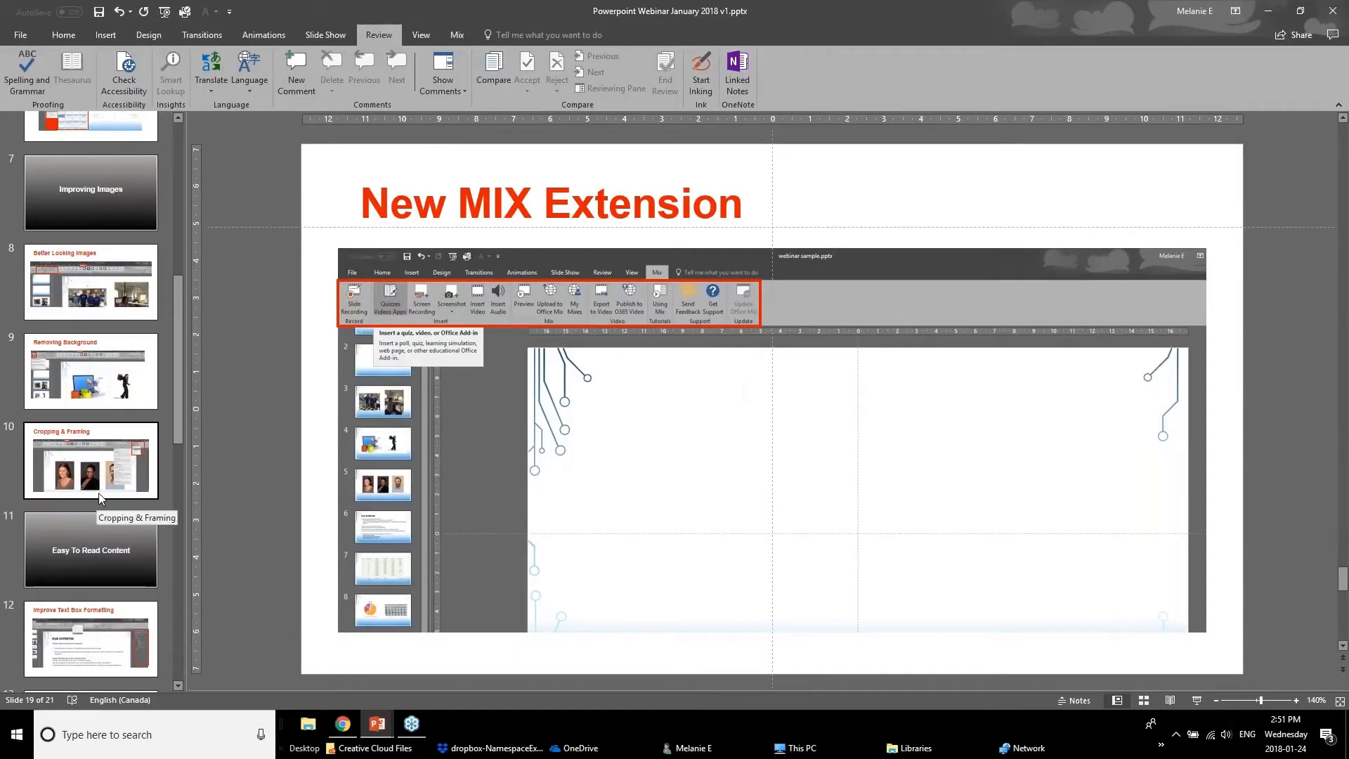
{"action": "scroll", "coordinate": [97, 520], "scroll_direction": "down", "scroll_amount": 9}
{"action": "left_click", "coordinate": [96, 545]}
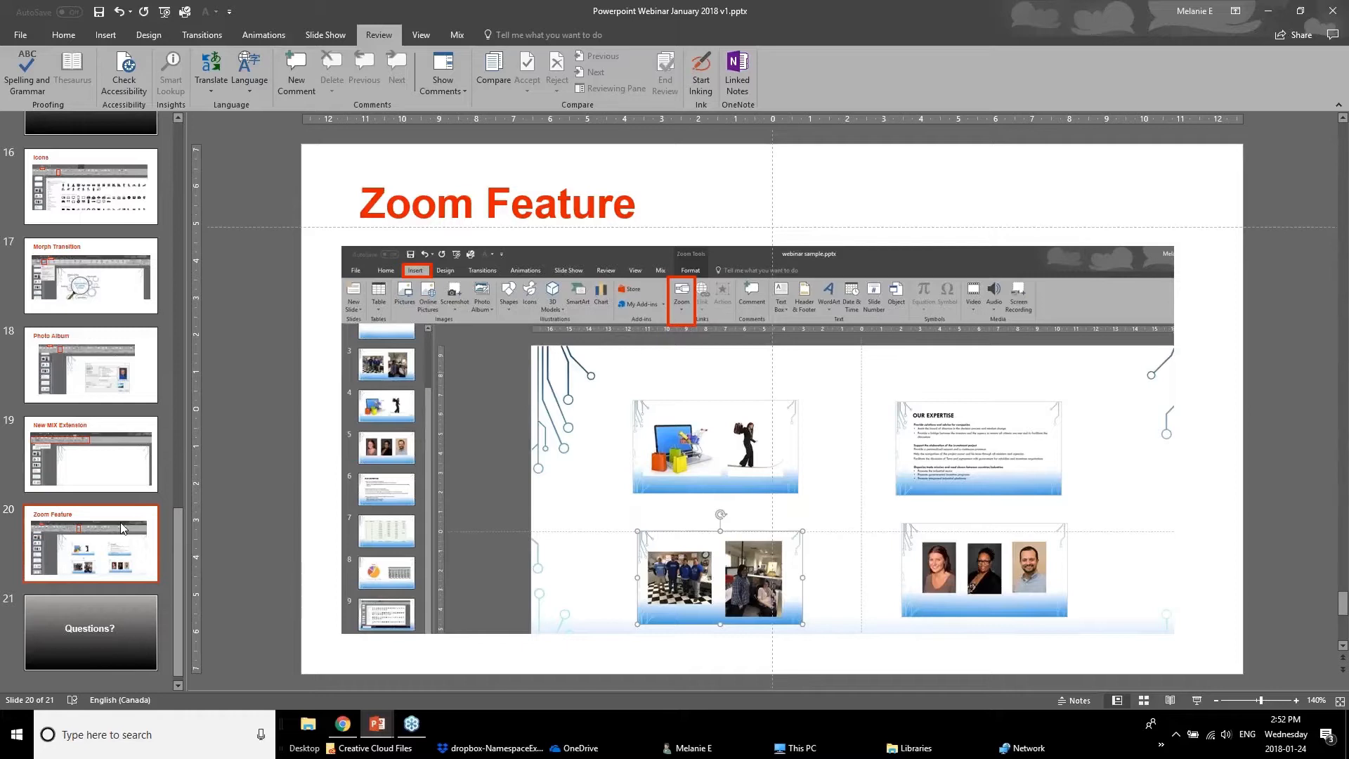
Switch back to the webinar sample presentation and show slide 12 with the four slide thumbnails.
{"action": "left_click", "coordinate": [377, 724]}
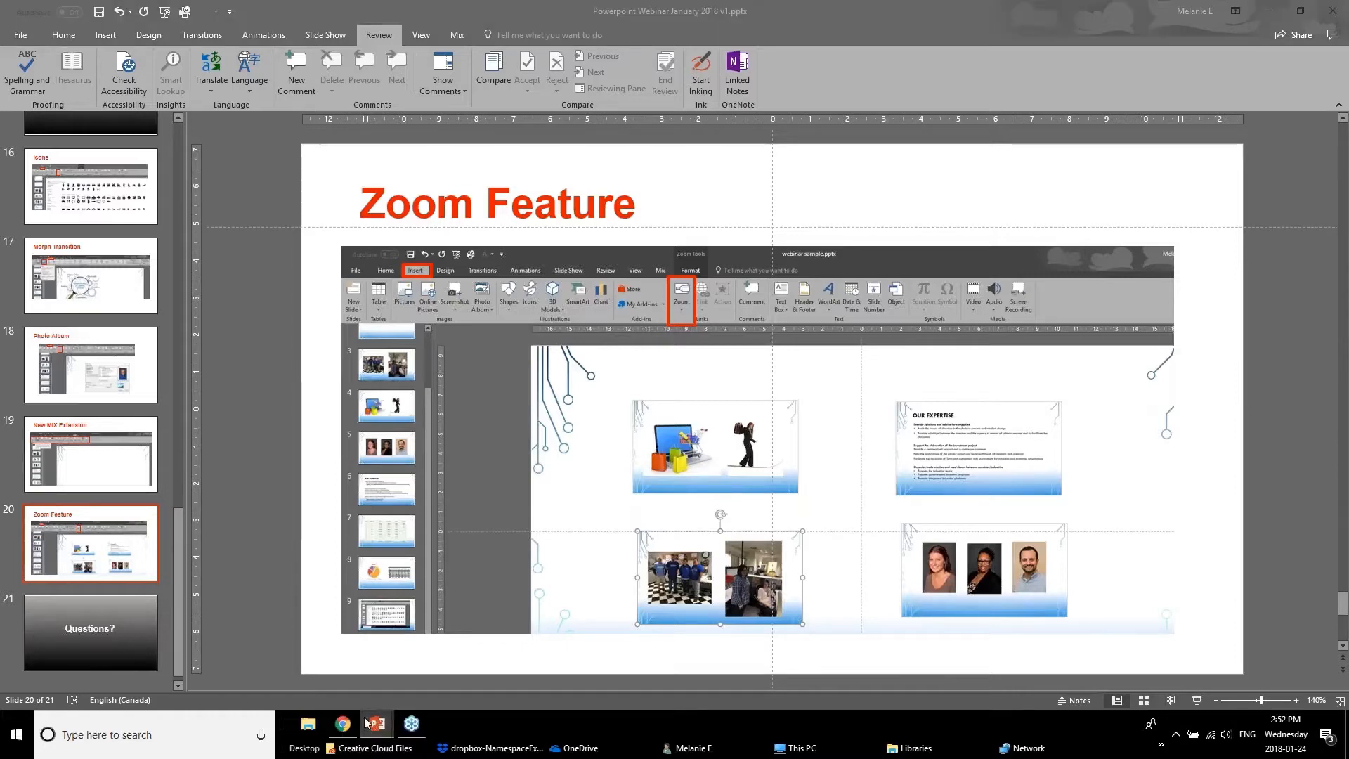
{"action": "left_click", "coordinate": [263, 679]}
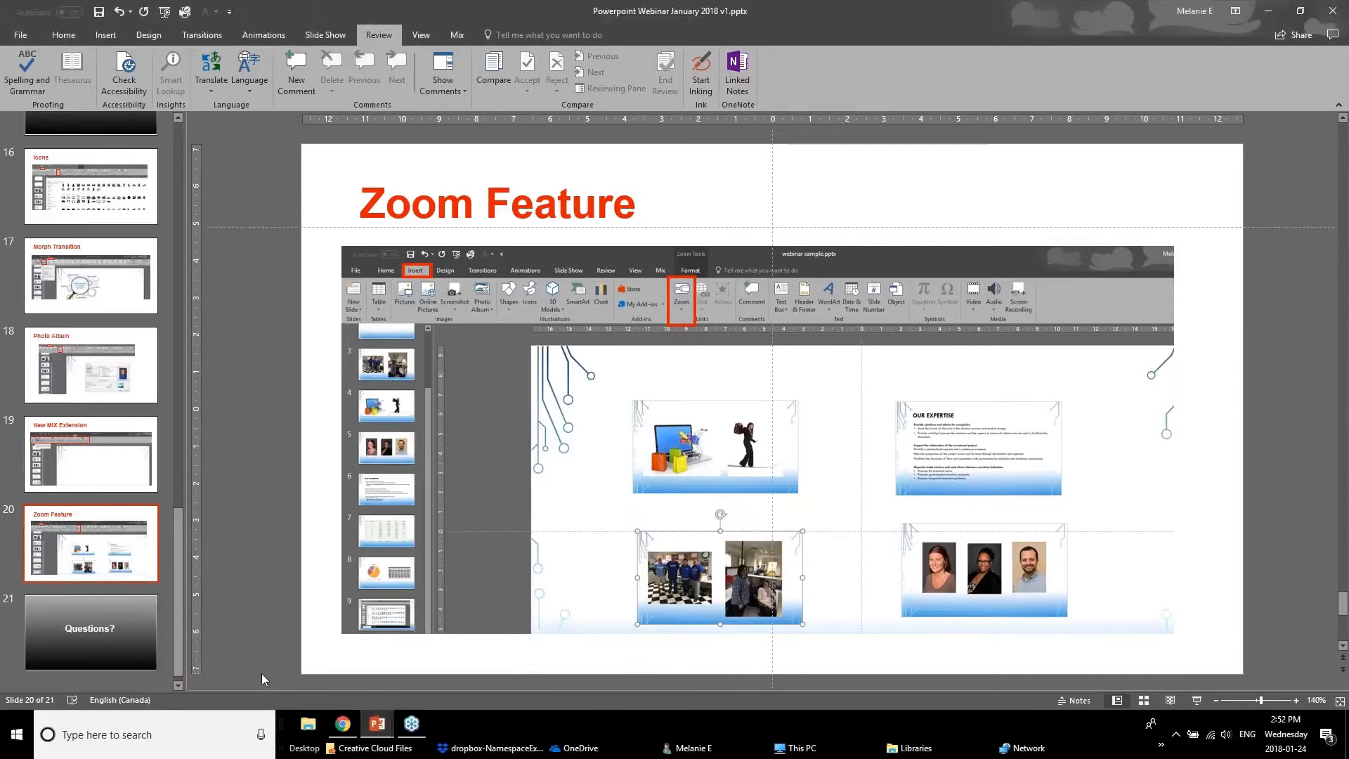
{"action": "left_click", "coordinate": [377, 724]}
{"action": "left_click", "coordinate": [377, 667]}
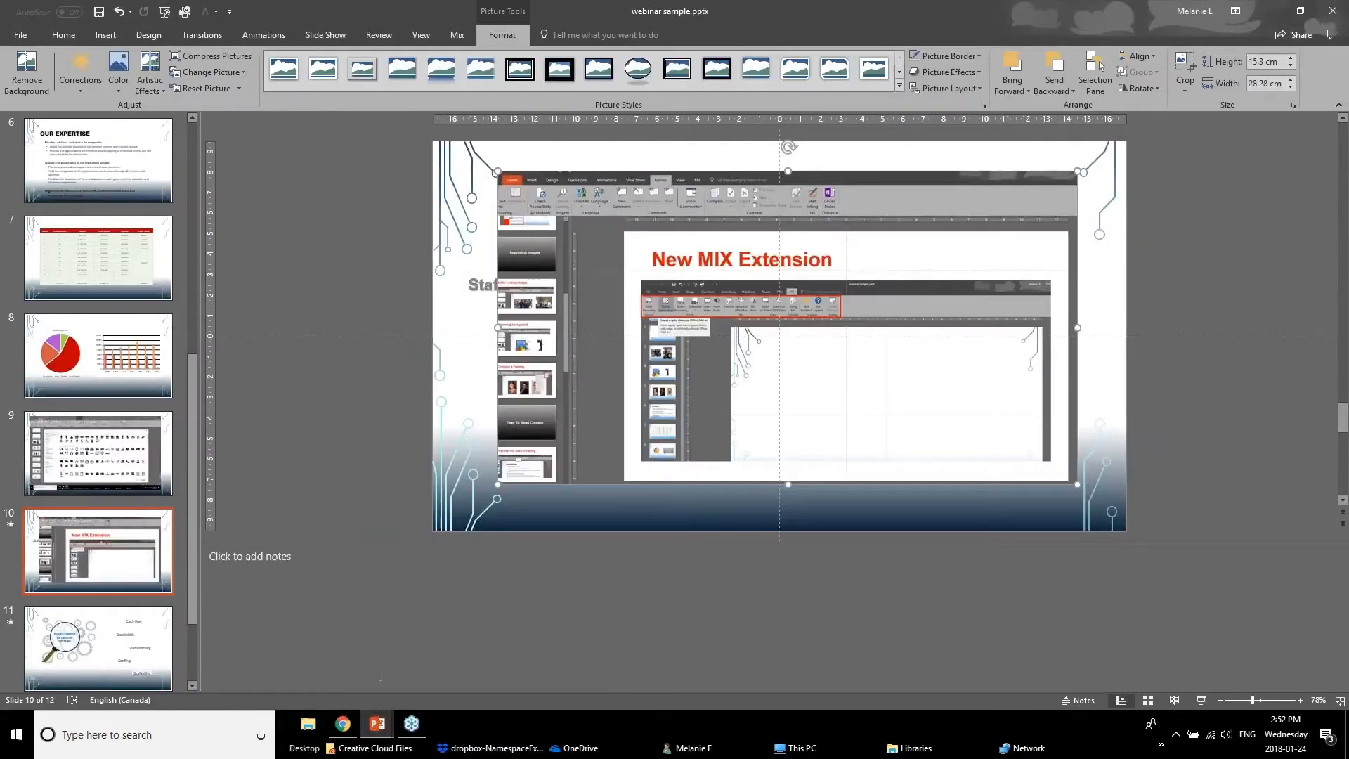
{"action": "scroll", "coordinate": [162, 585], "scroll_direction": "down", "scroll_amount": 3}
{"action": "left_click", "coordinate": [159, 601]}
Start a Summary Zoom from slide 2 and mark slides 2 to 6 as its section starts.
{"action": "scroll", "coordinate": [134, 511], "scroll_direction": "up", "scroll_amount": 9}
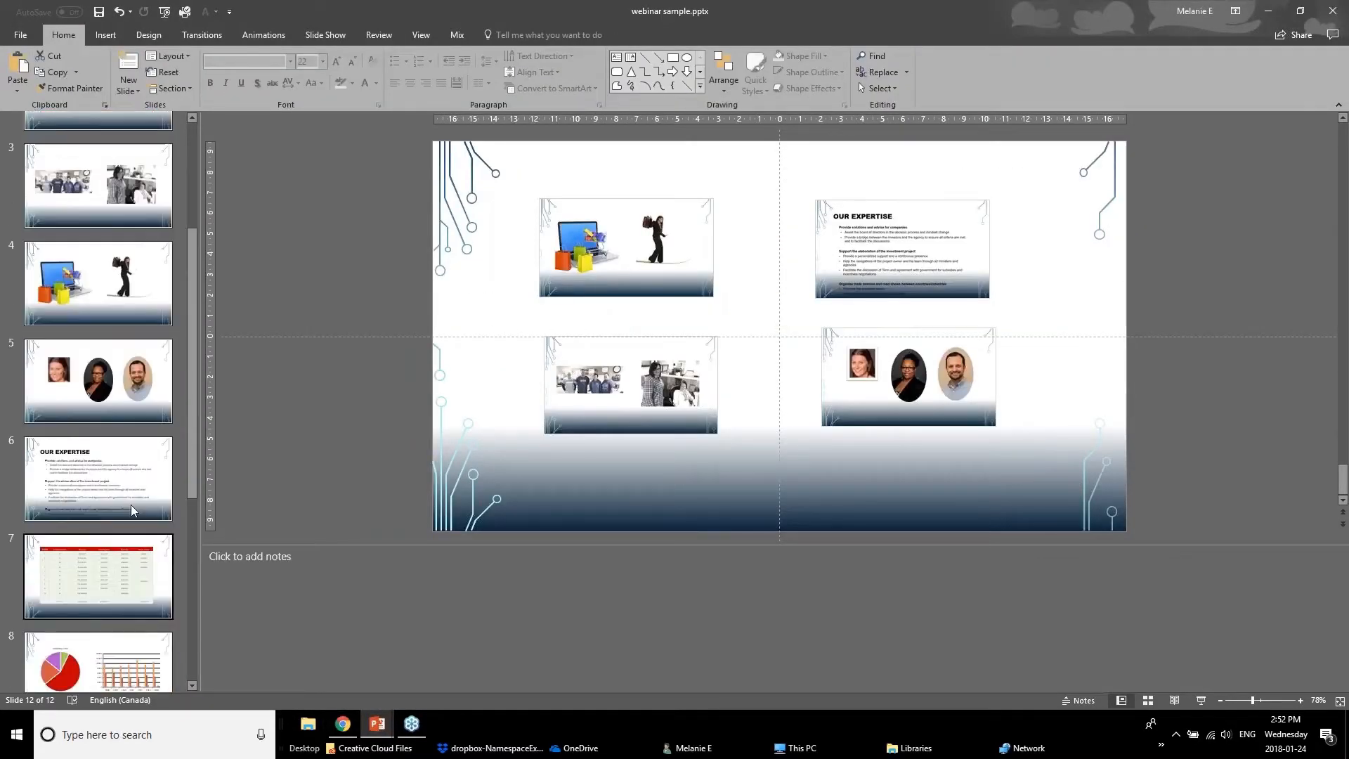
{"action": "scroll", "coordinate": [134, 511], "scroll_direction": "up", "scroll_amount": 3}
{"action": "left_click", "coordinate": [90, 277]}
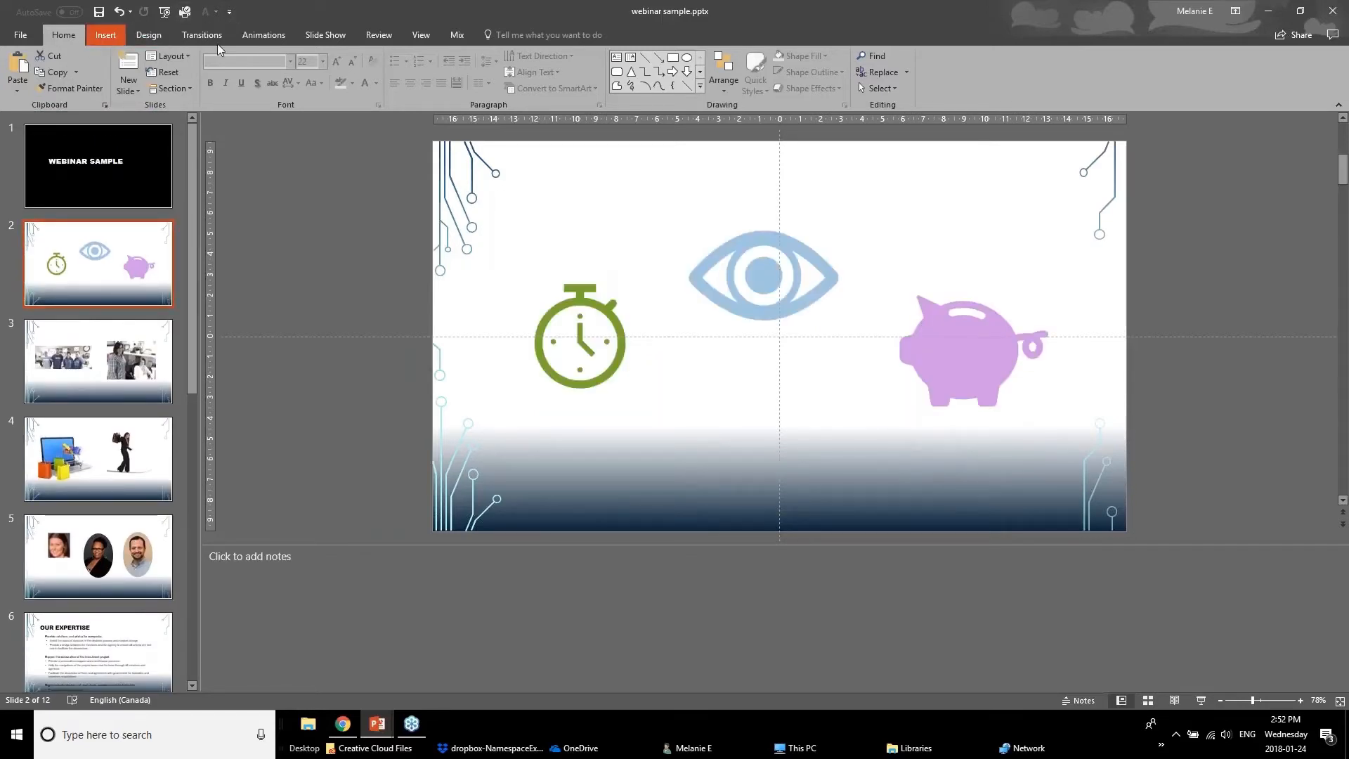
{"action": "left_click", "coordinate": [109, 36]}
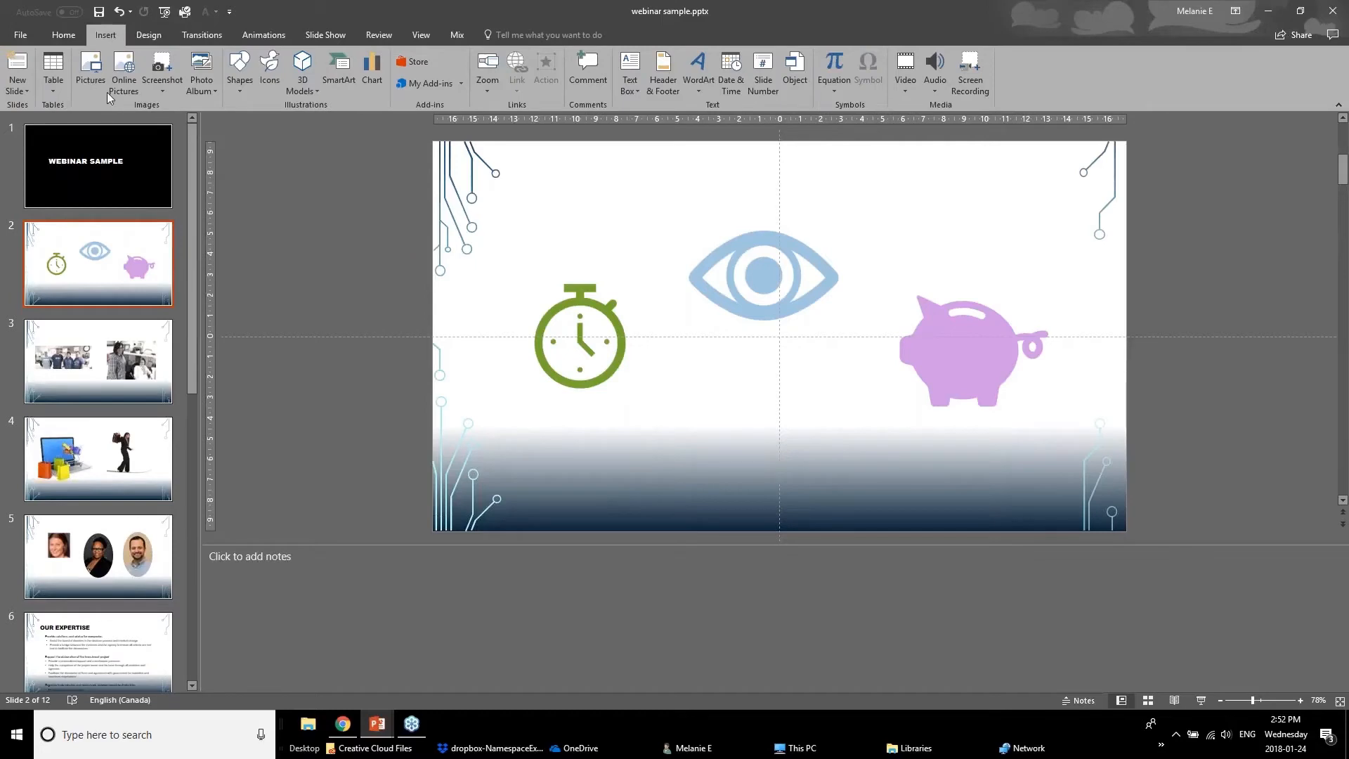
{"action": "left_click", "coordinate": [493, 90]}
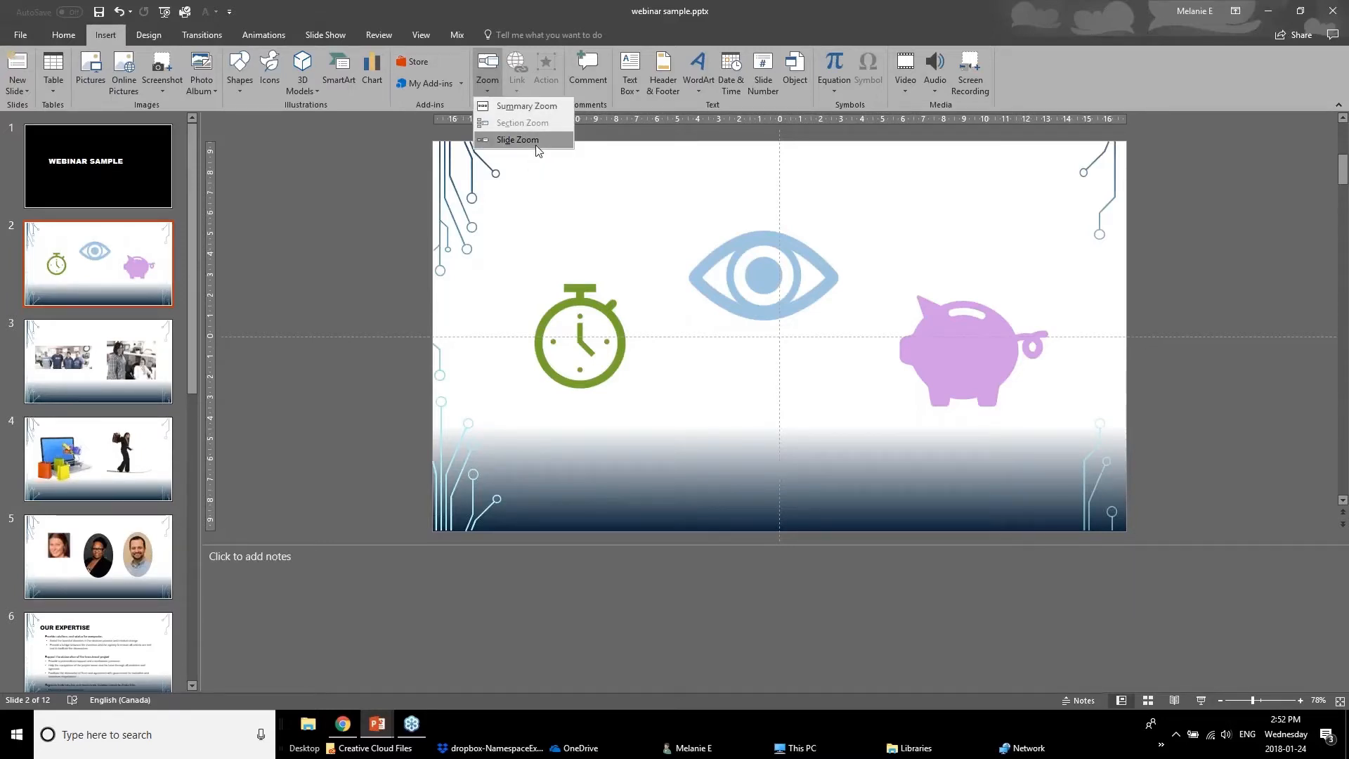
{"action": "left_click", "coordinate": [526, 106]}
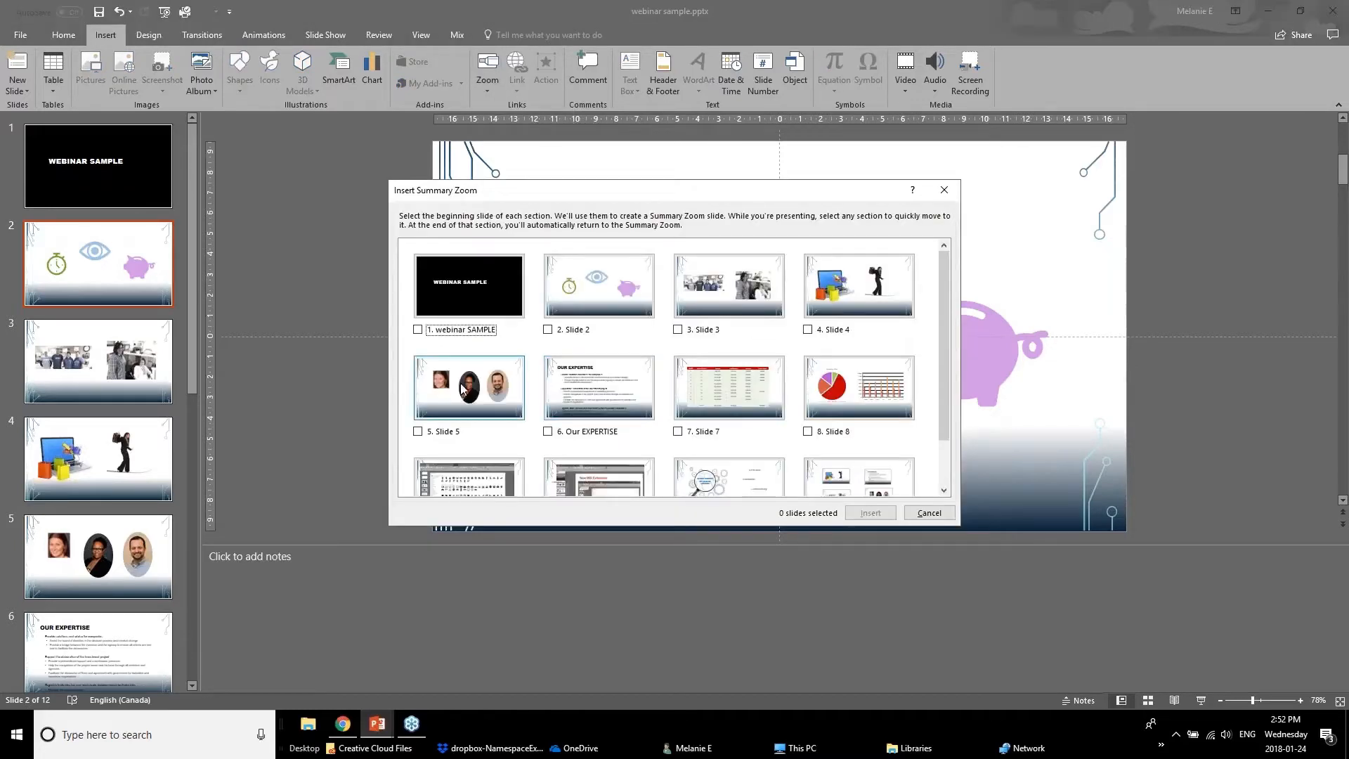
{"action": "left_click", "coordinate": [548, 331]}
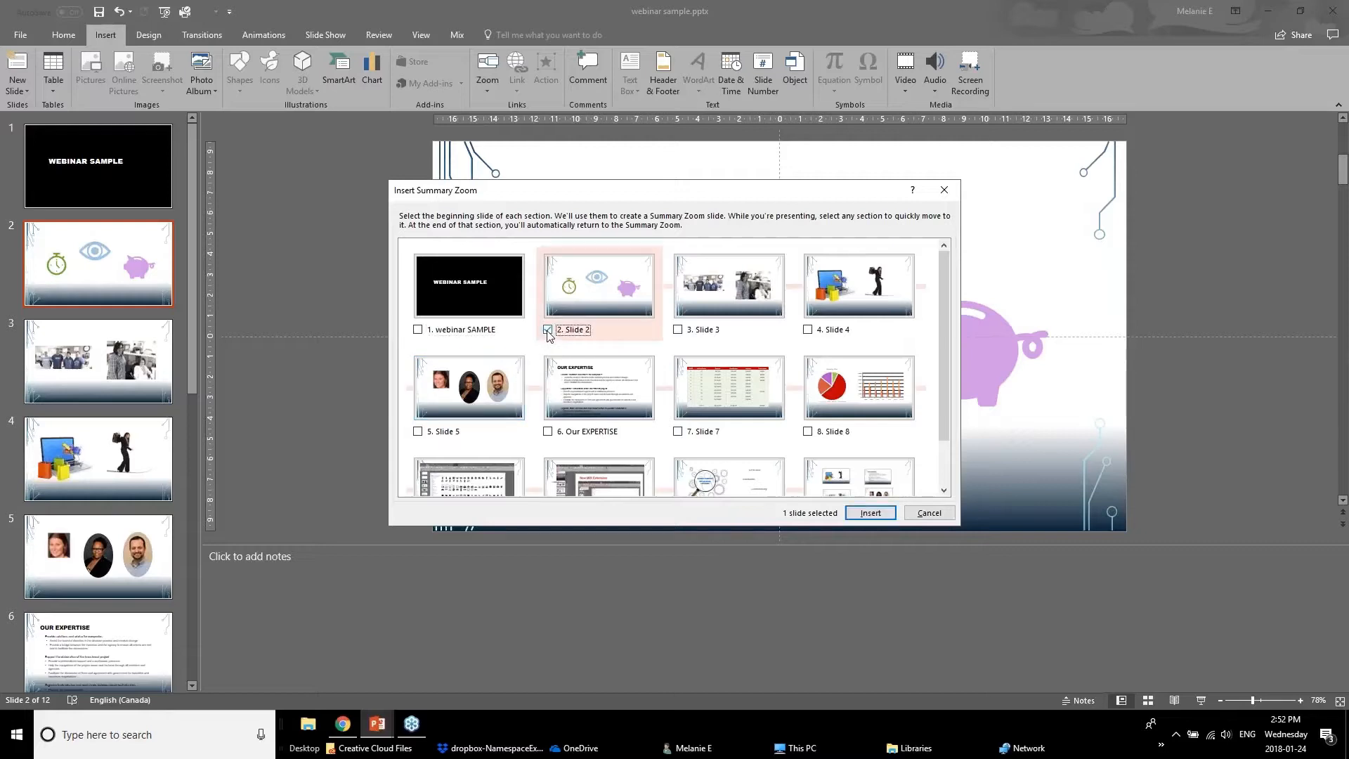
{"action": "left_click", "coordinate": [679, 331]}
{"action": "left_click", "coordinate": [809, 330]}
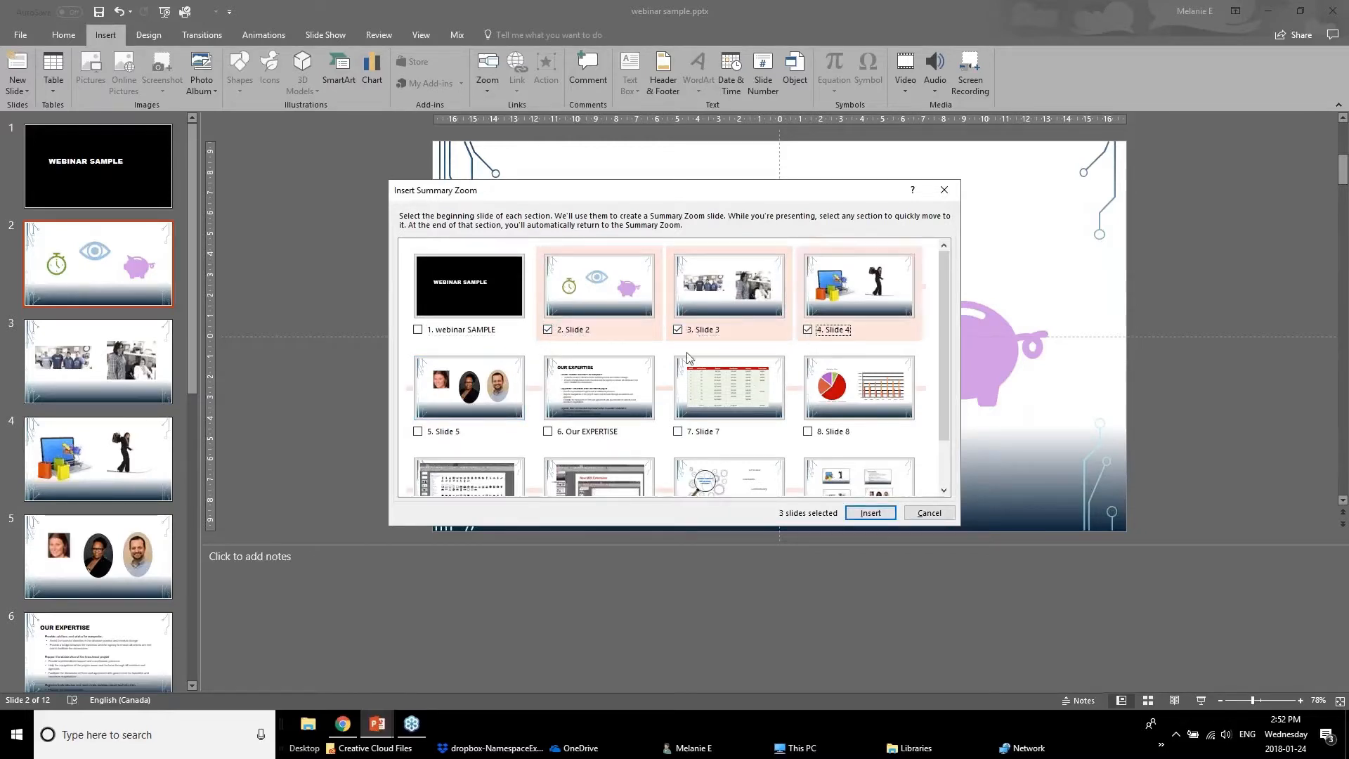
{"action": "left_click", "coordinate": [419, 432]}
{"action": "left_click", "coordinate": [548, 432]}
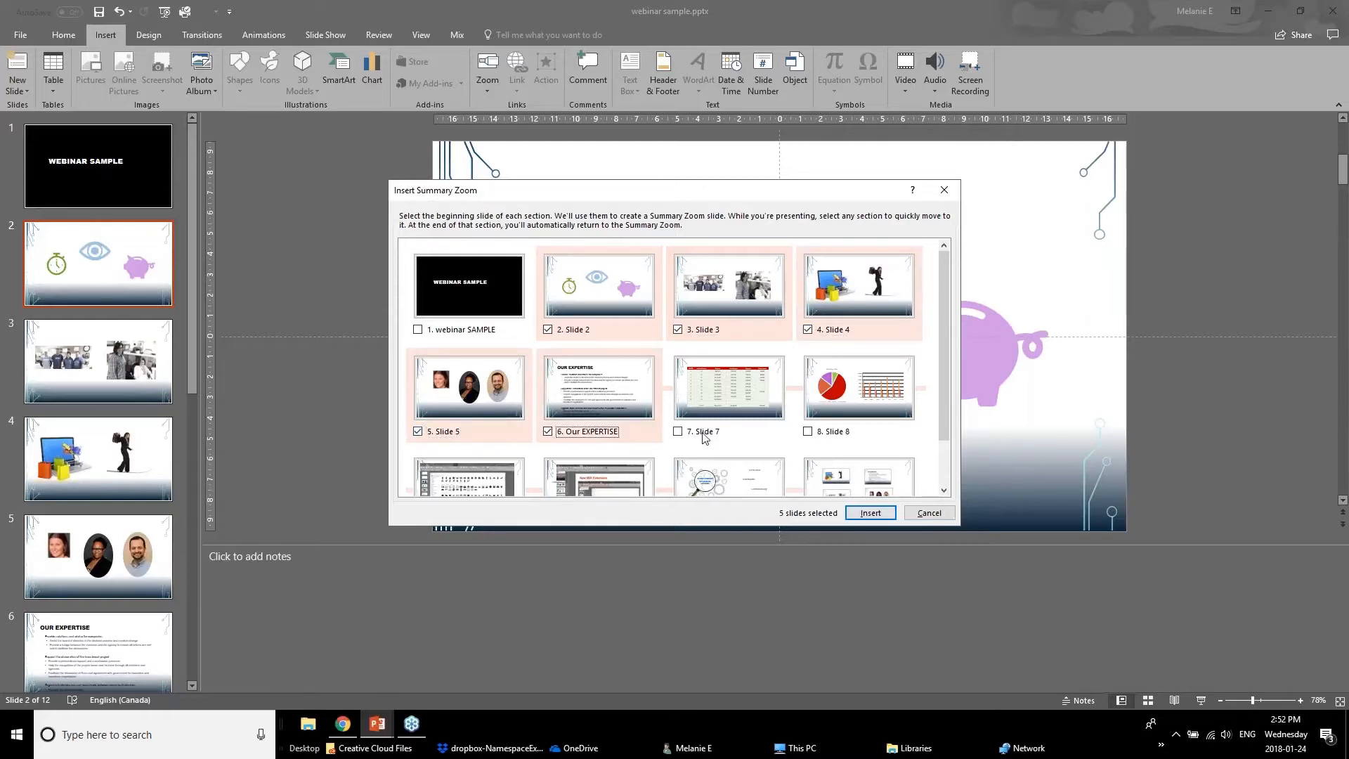